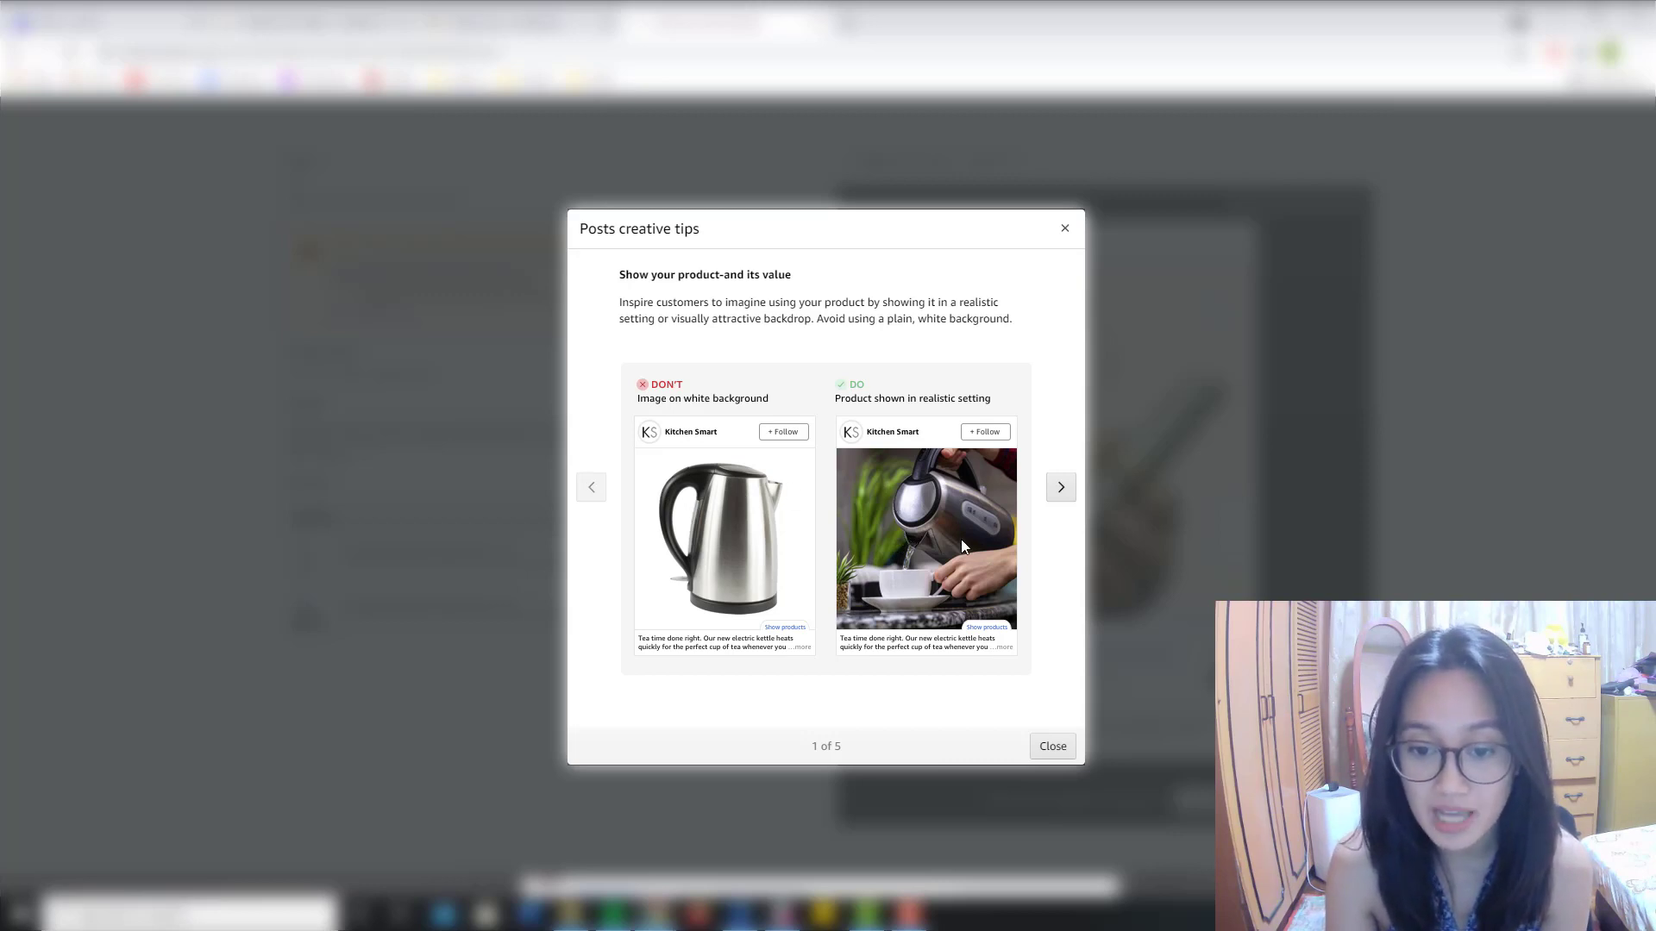
# Page through the posts creative tips from the first to the fifth and read the image guidelines.
pyautogui.click(1054, 495)
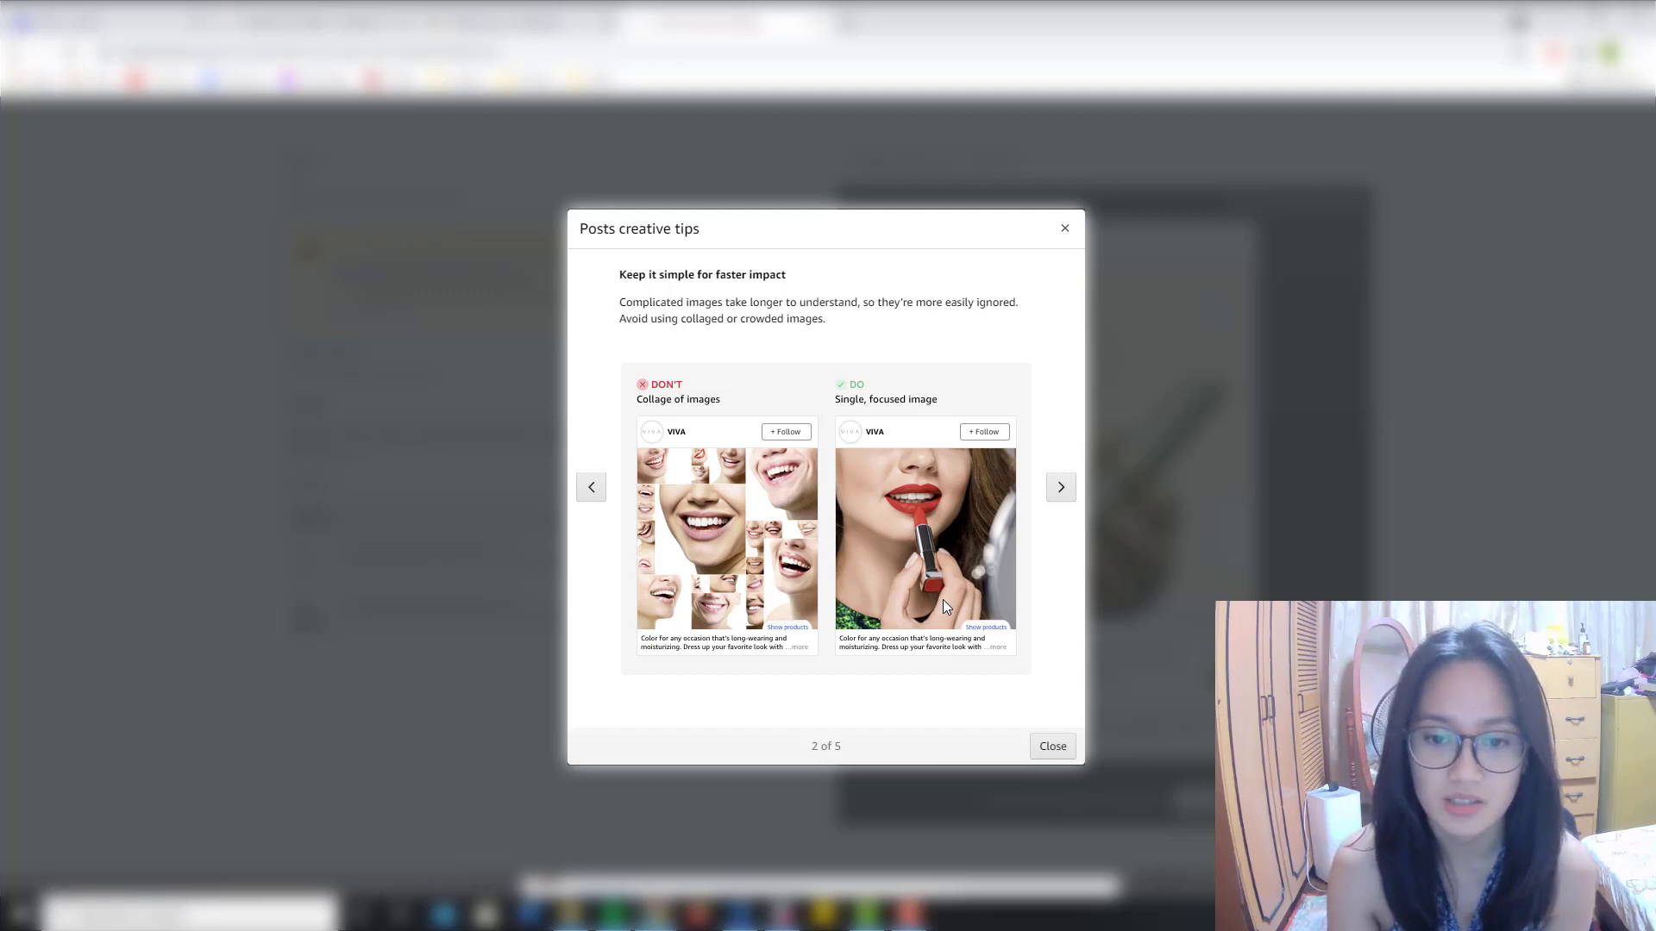
pyautogui.click(1061, 488)
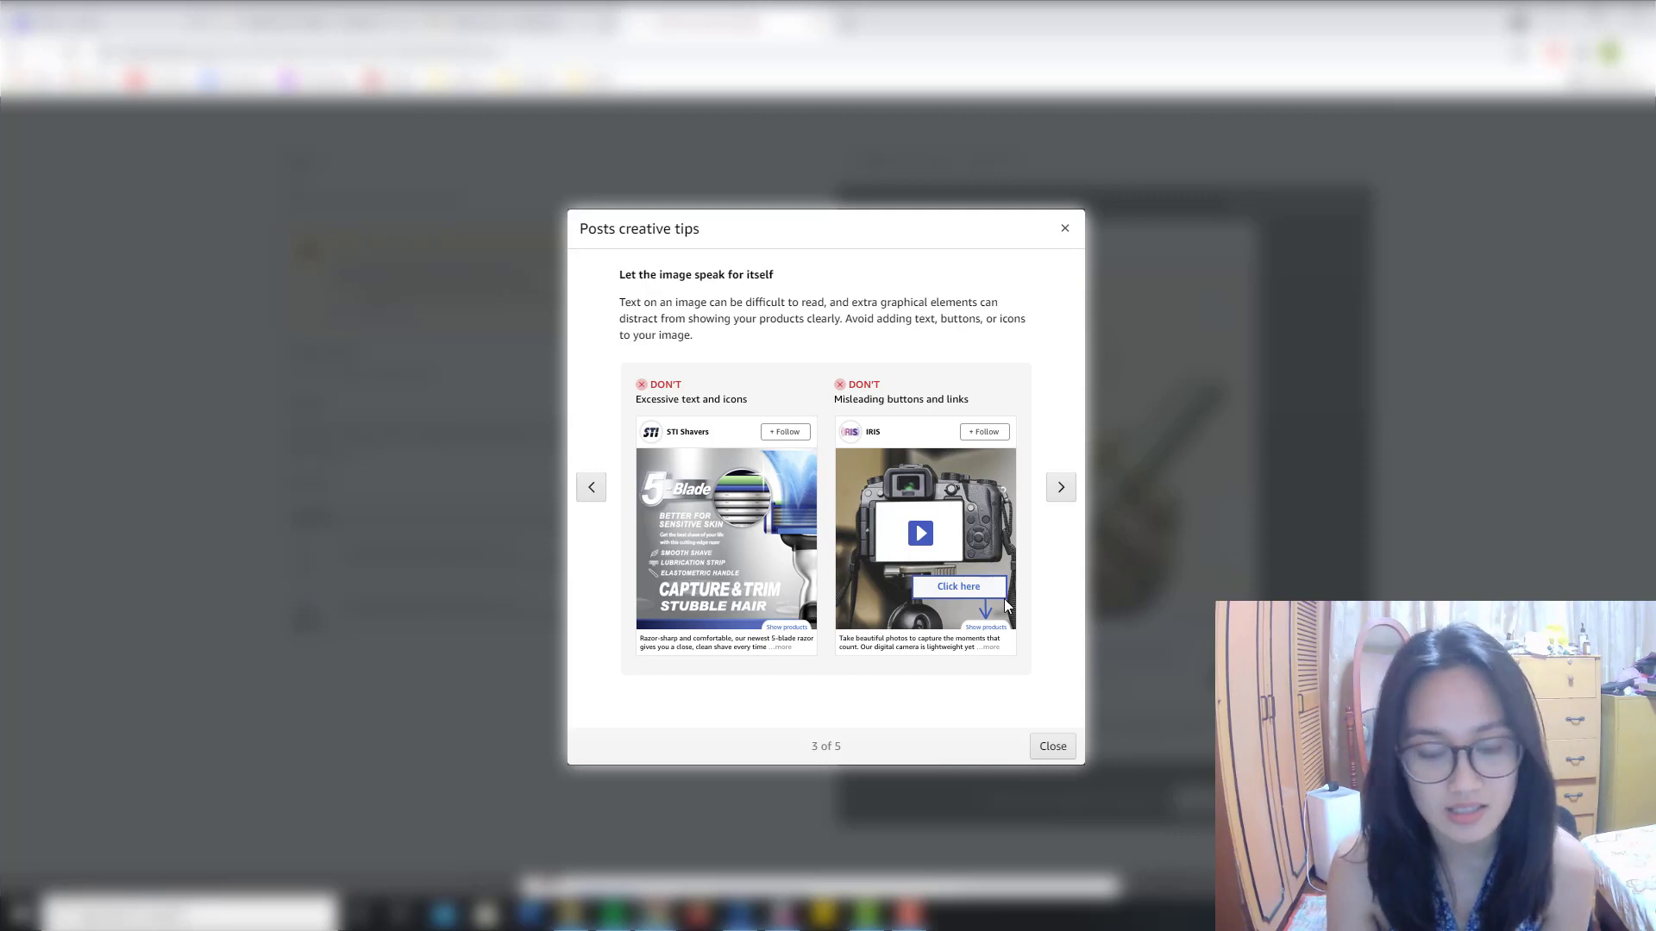
pyautogui.click(1064, 495)
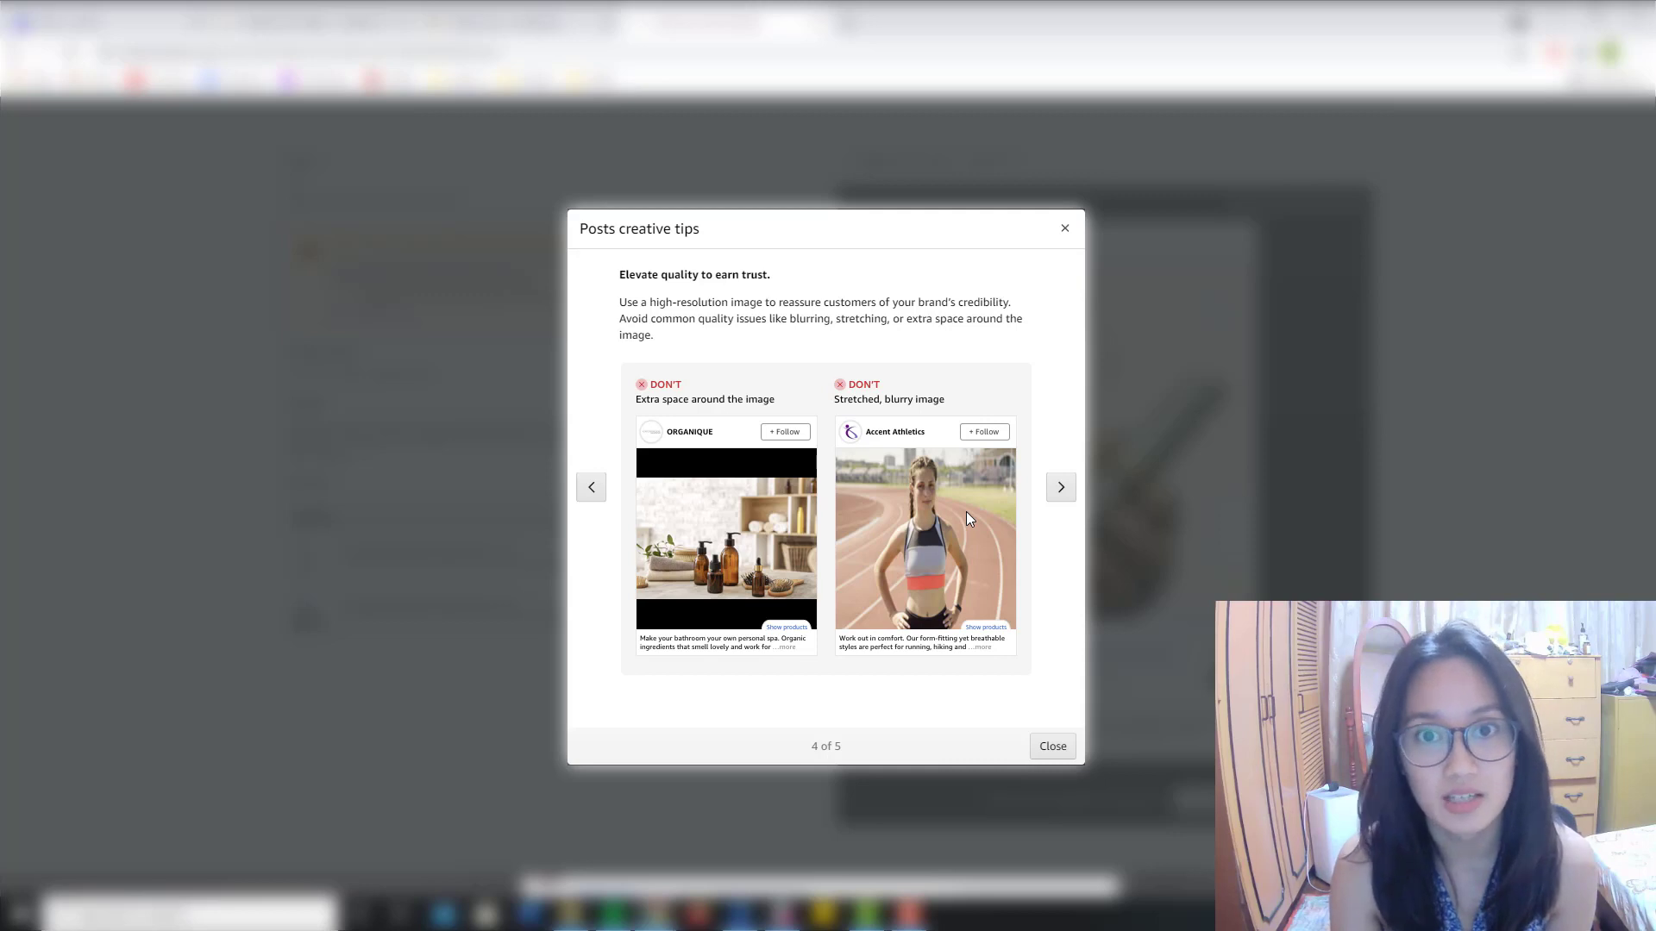
pyautogui.click(1065, 493)
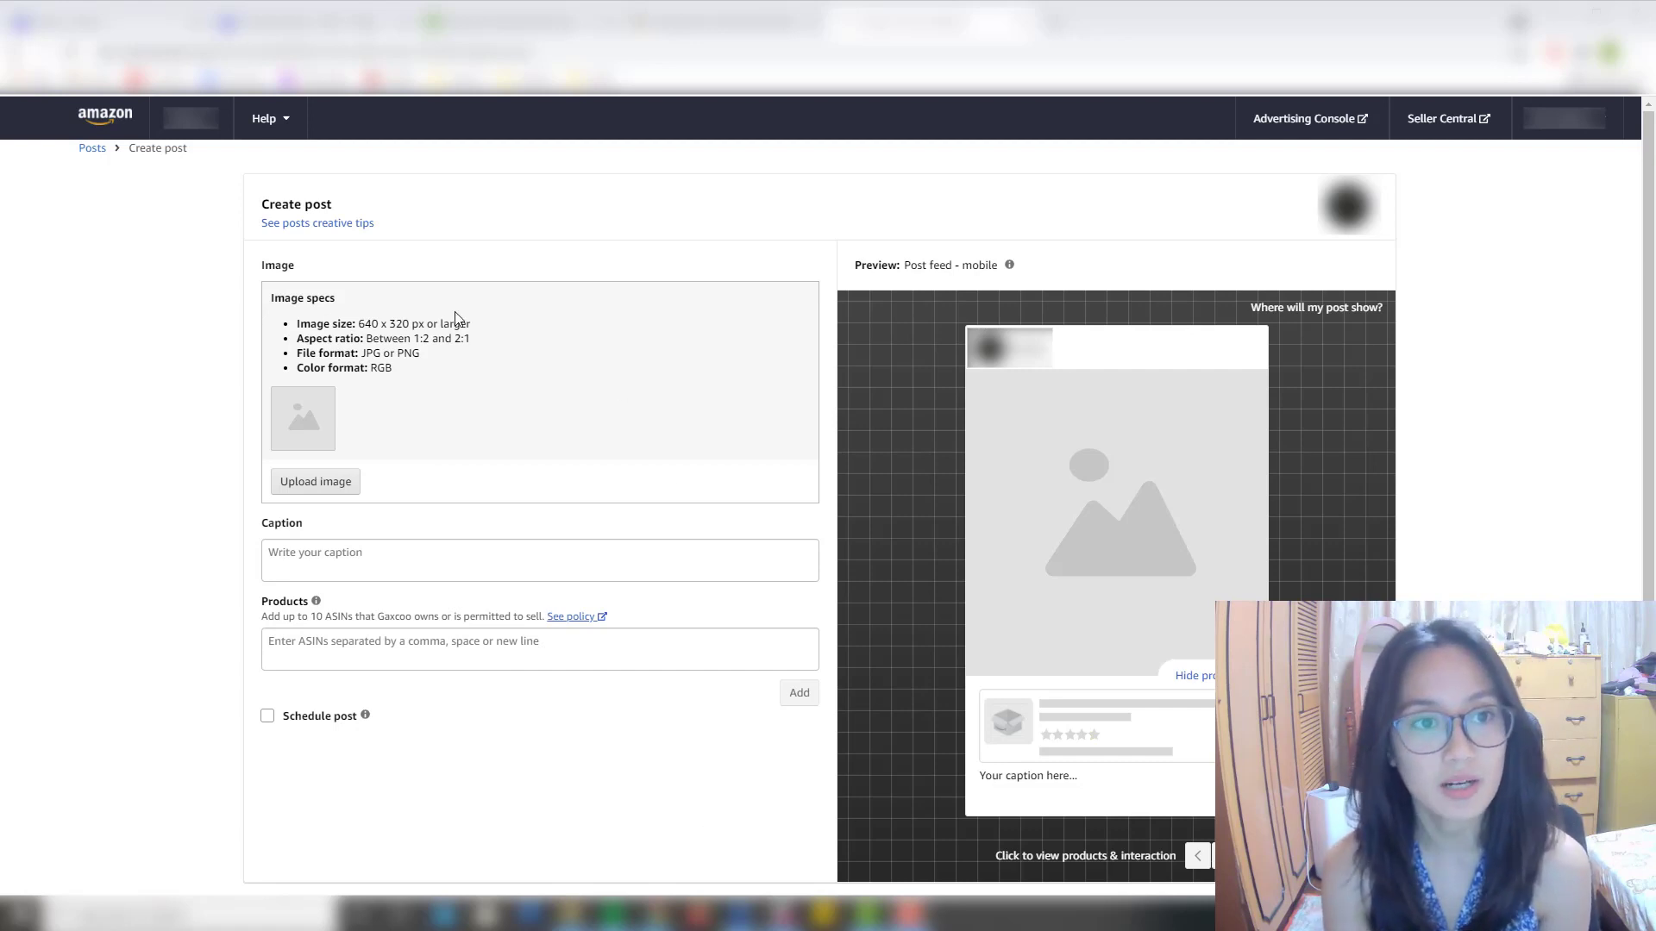
# Switch to the Amazon store home page and open the Echo Dot product page.
pyautogui.click(517, 20)
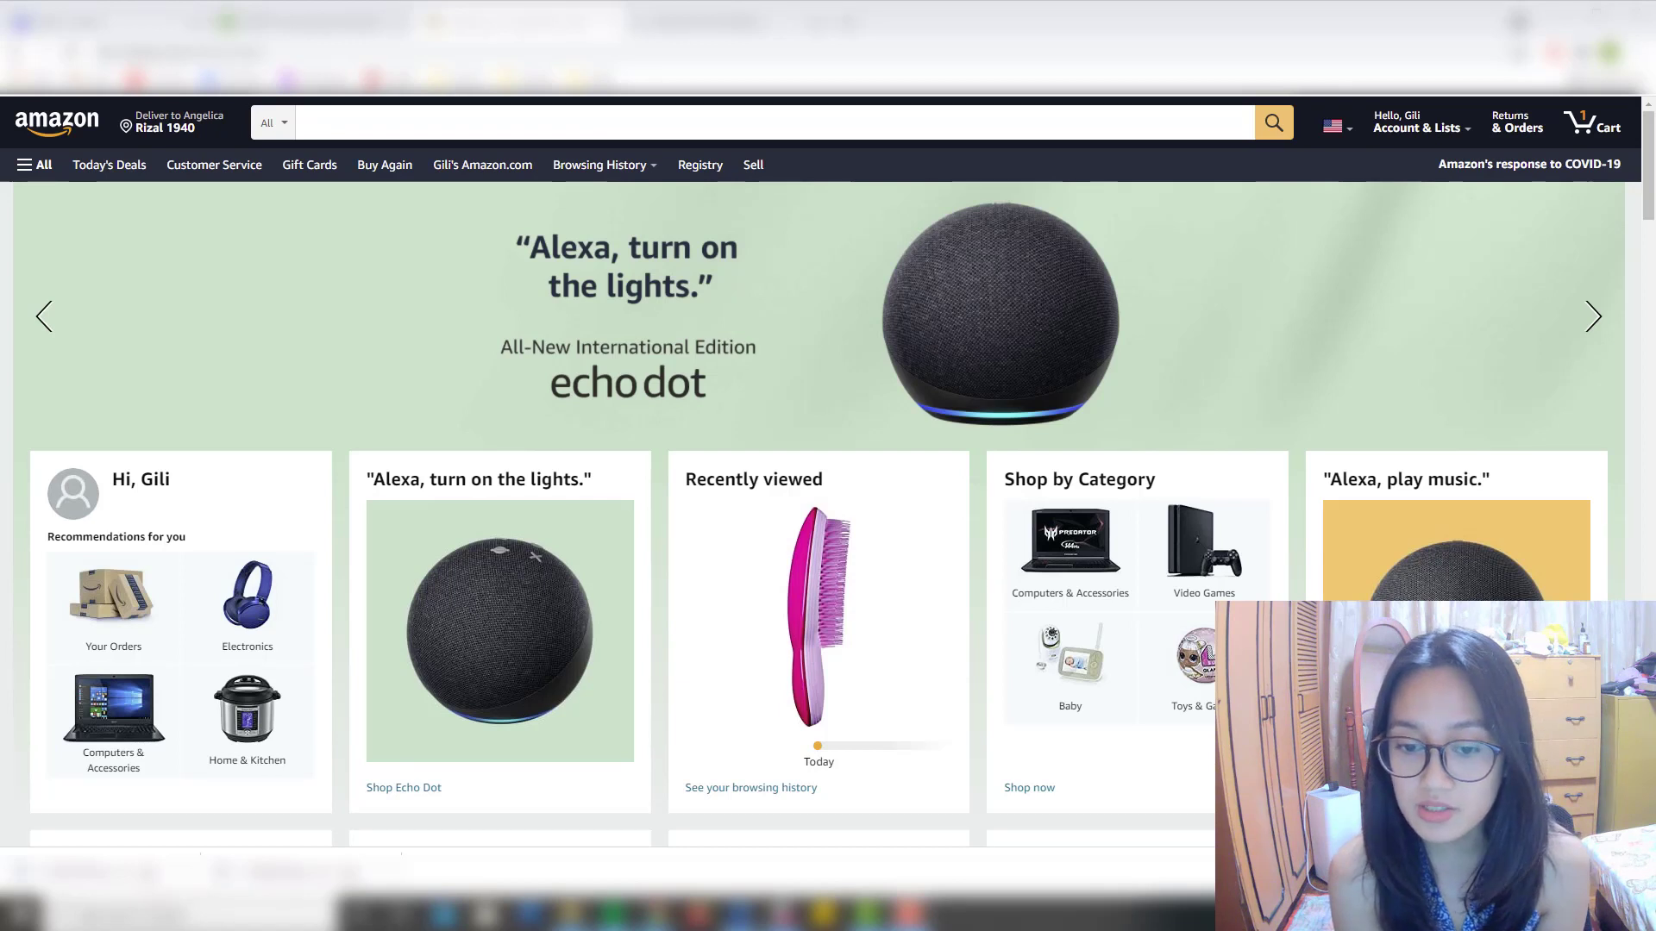
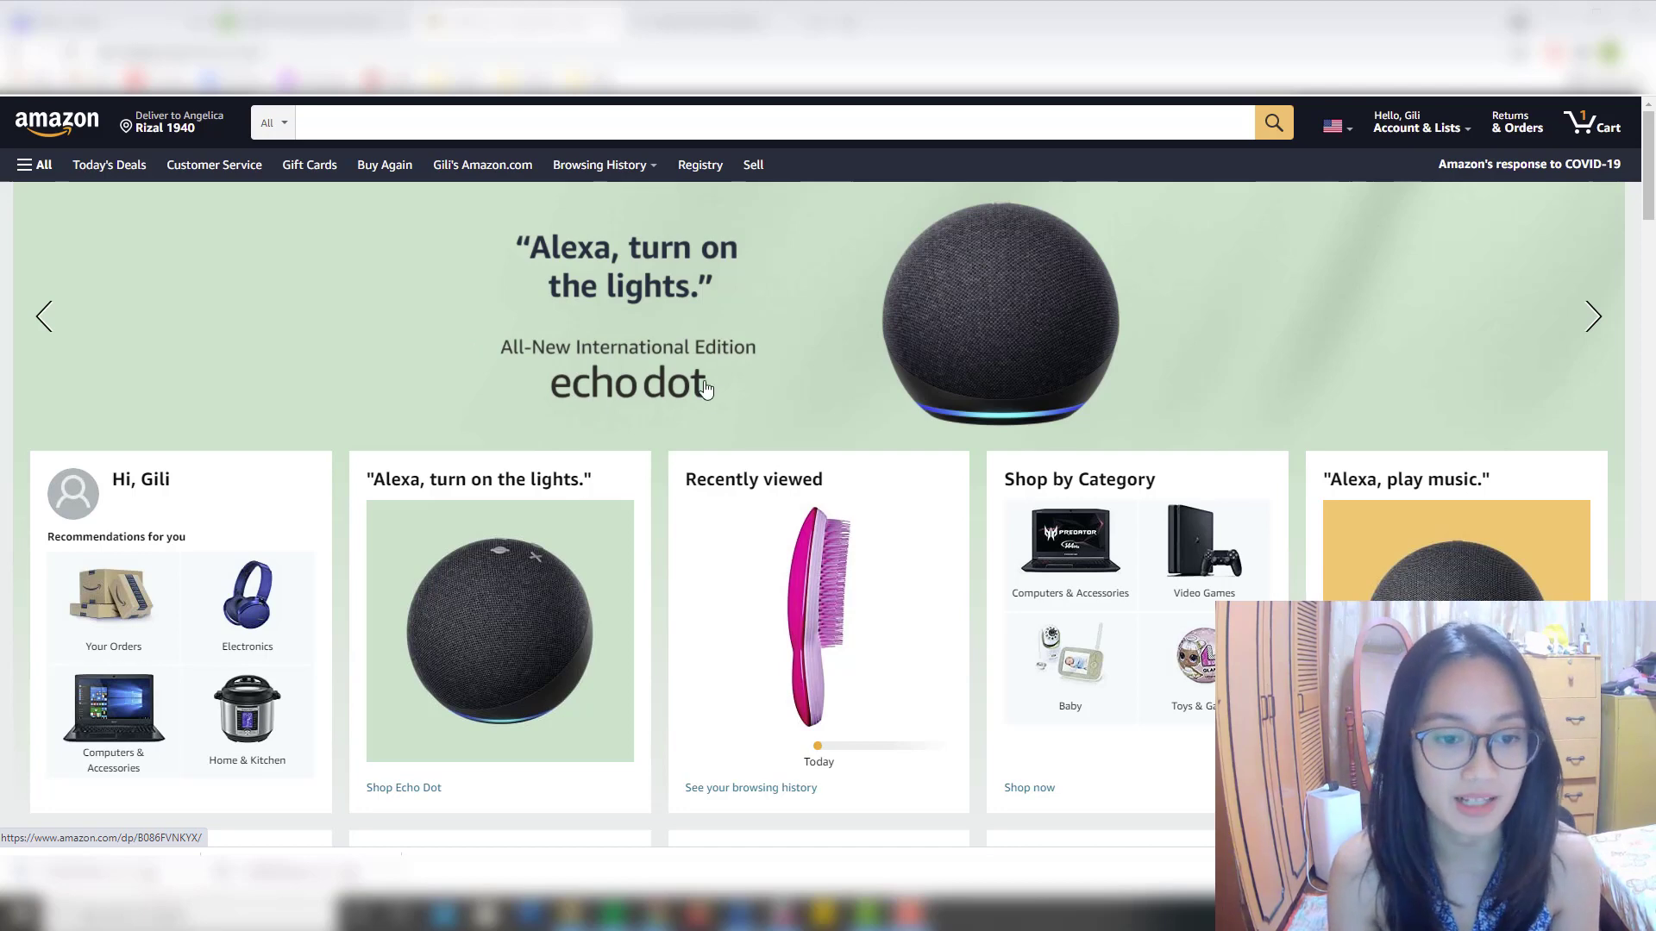
pyautogui.scroll(-2, 594, 682)
pyautogui.click(506, 495)
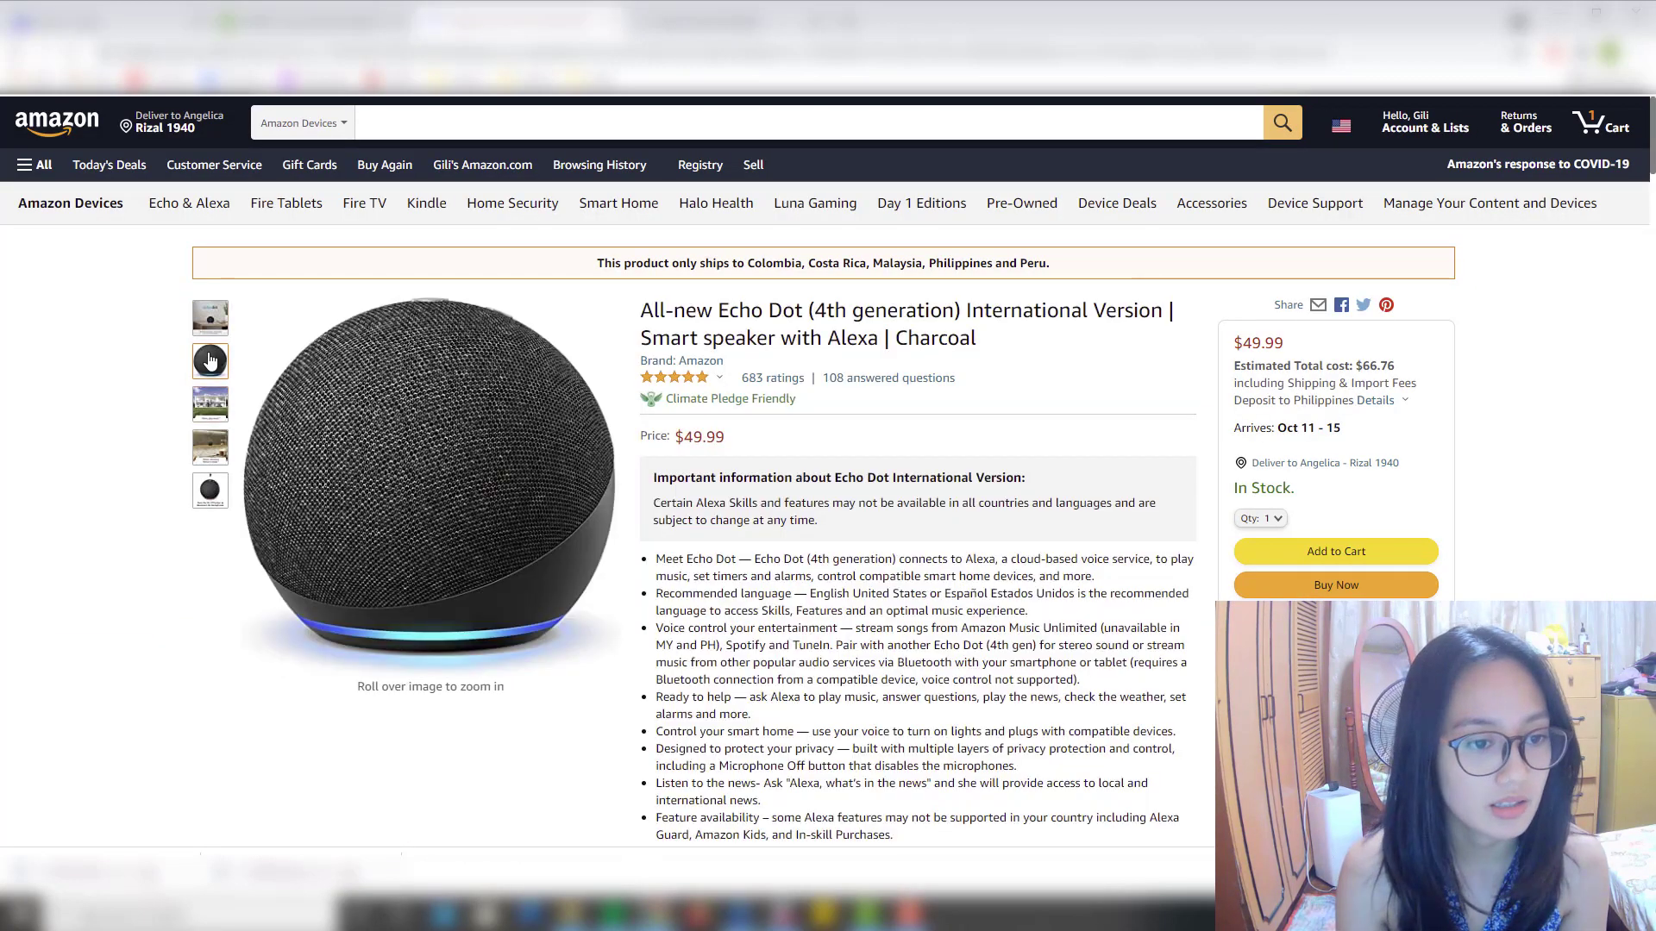
# Save the enlarged image of the charcoal Echo Dot to the computer and switch to Canva.
pyautogui.click(455, 453)
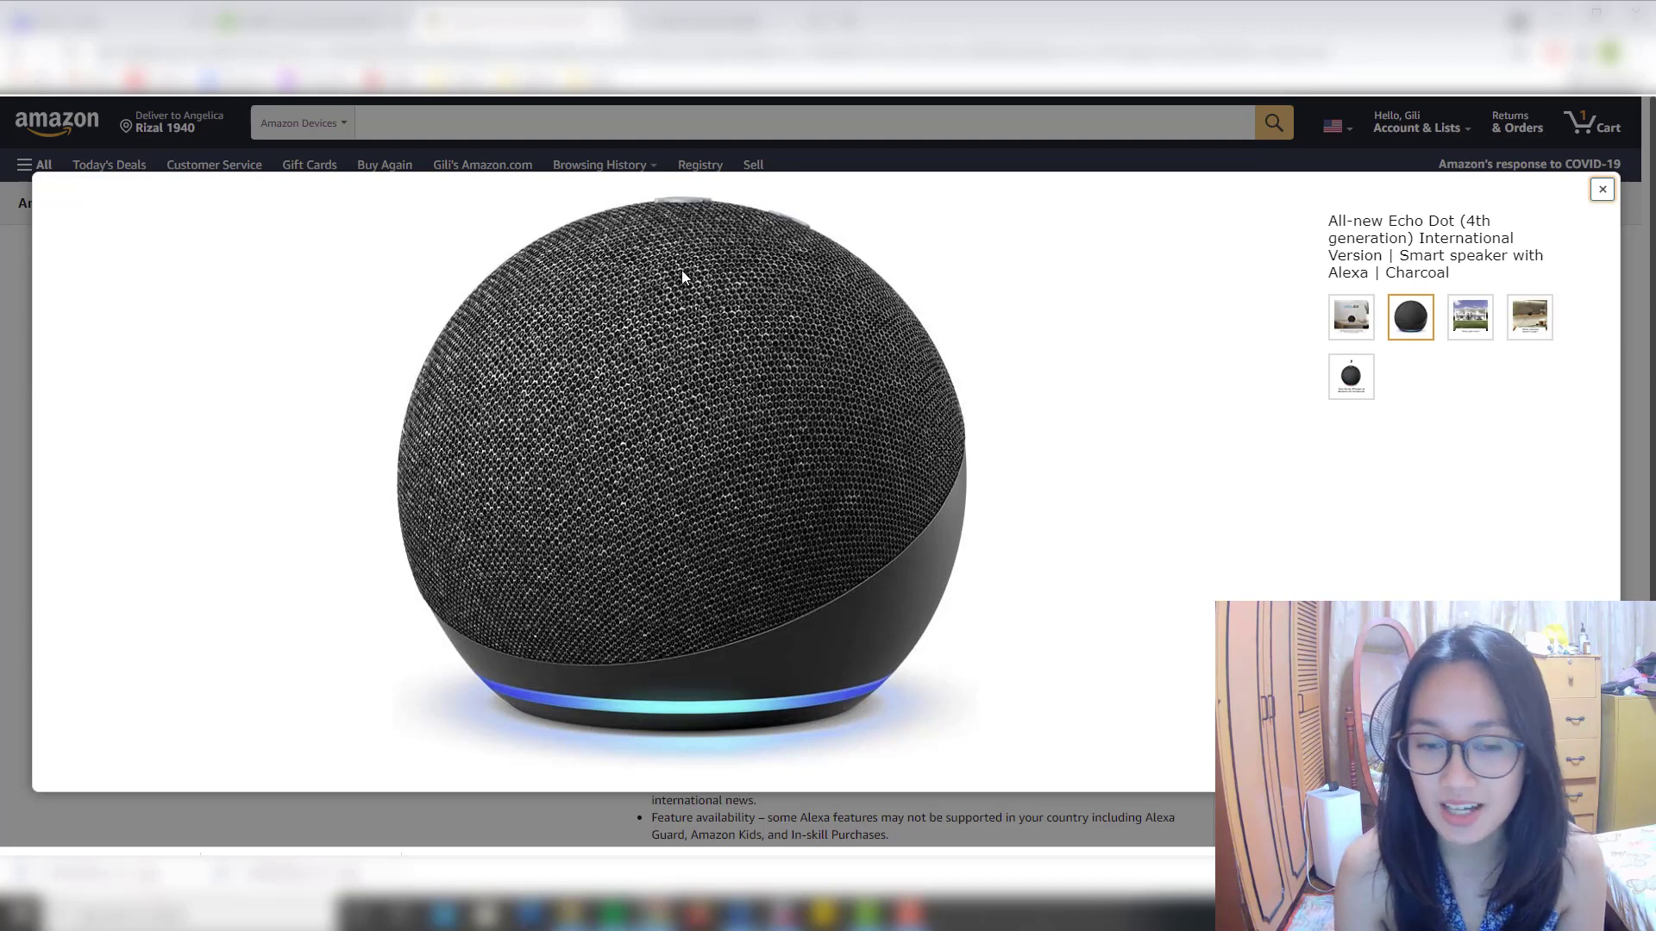
pyautogui.rightClick(686, 312)
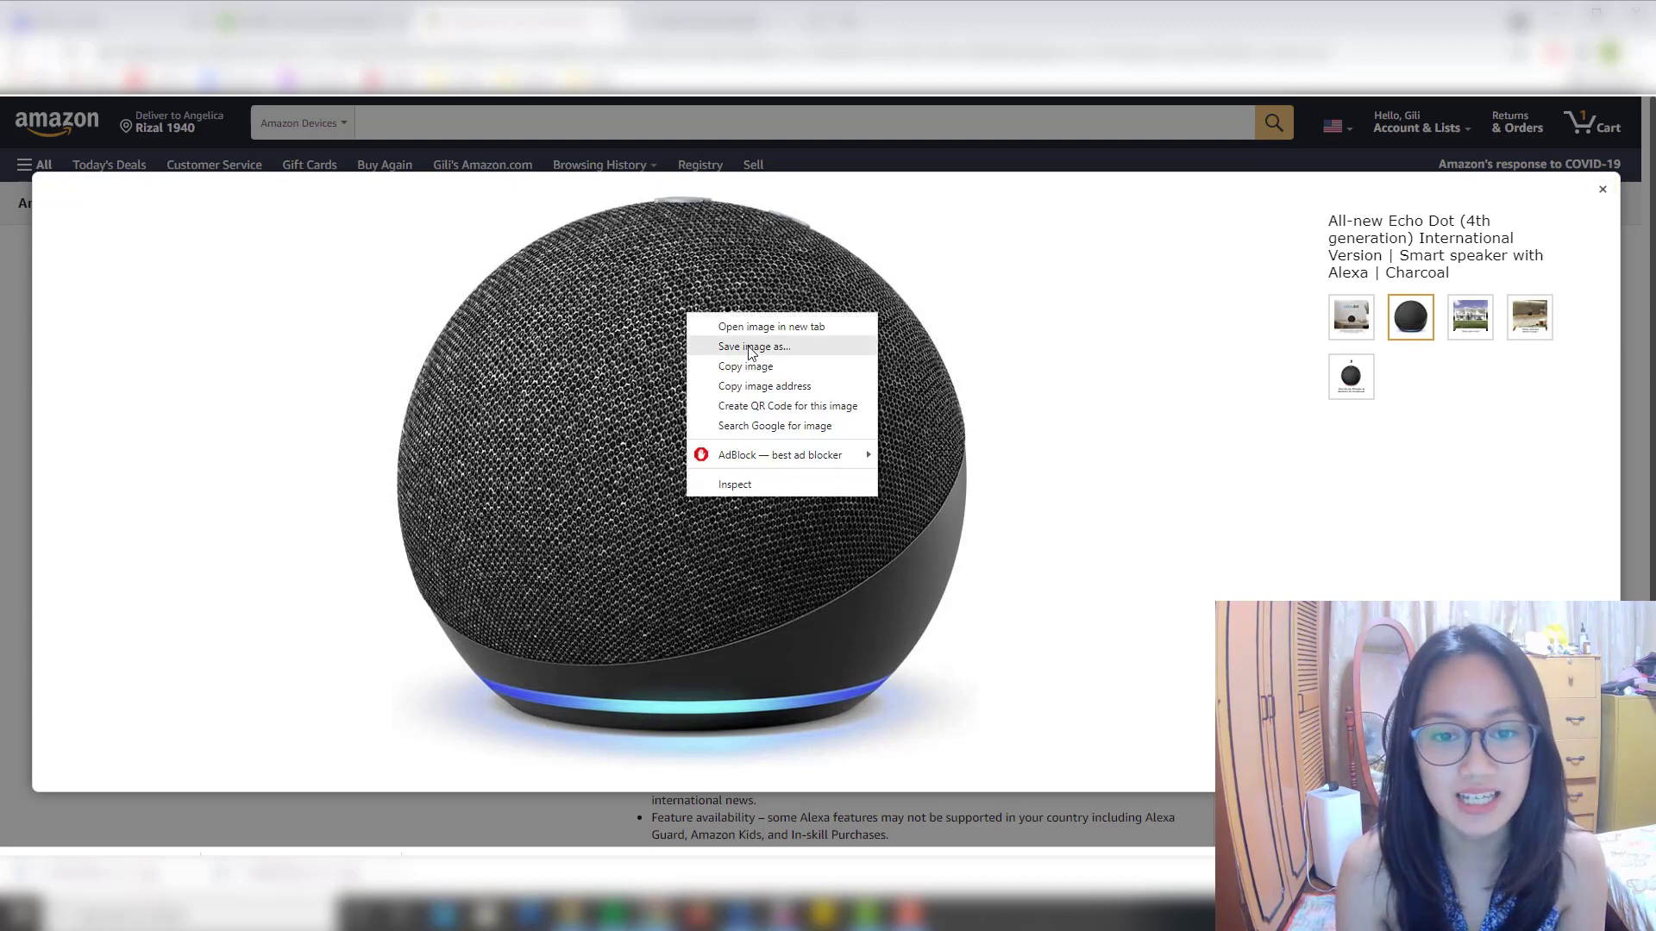
pyautogui.click(743, 348)
pyautogui.click(1092, 652)
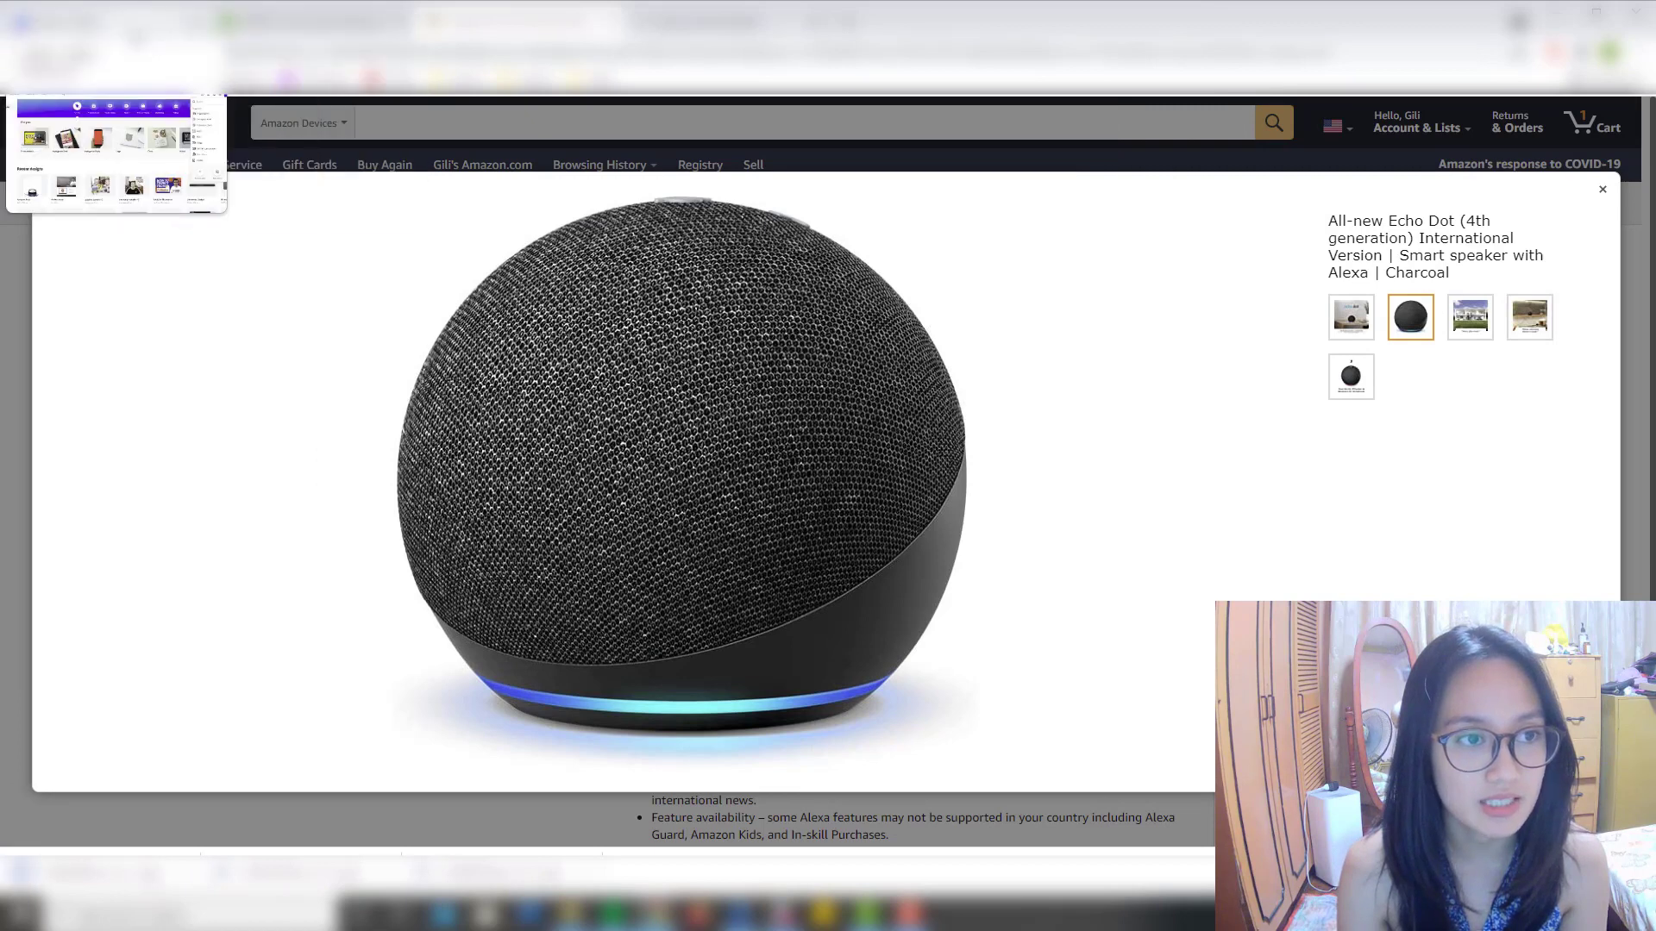
pyautogui.click(60, 19)
pyautogui.click(1307, 576)
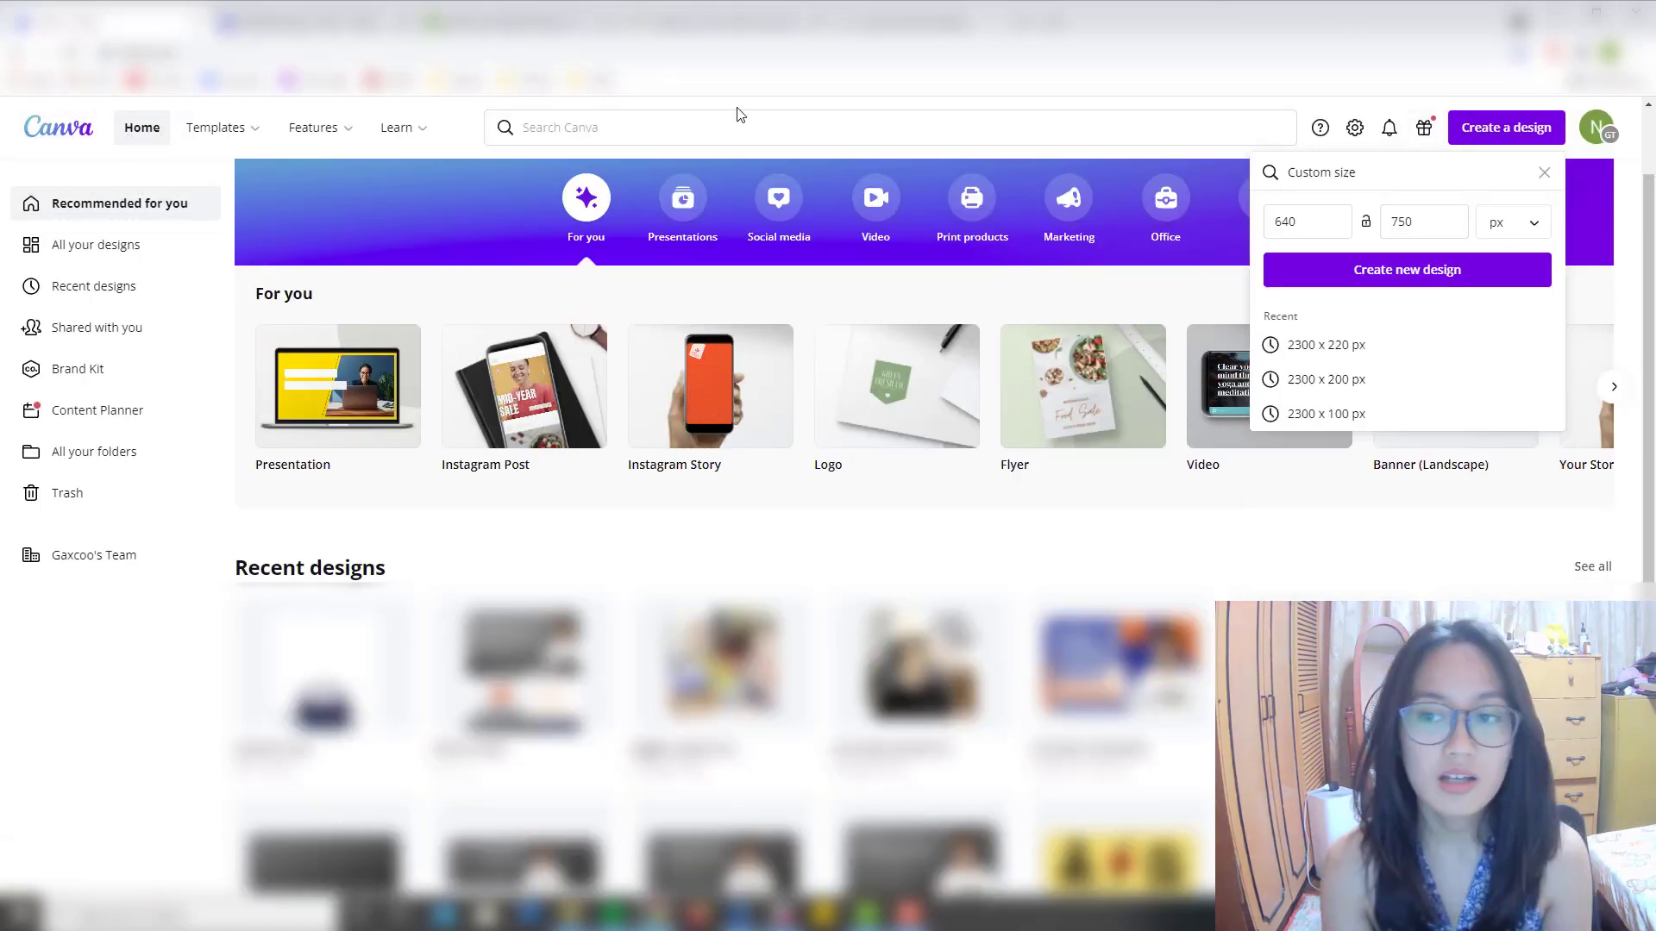
pyautogui.click(1547, 176)
pyautogui.scroll(-1, 521, 488)
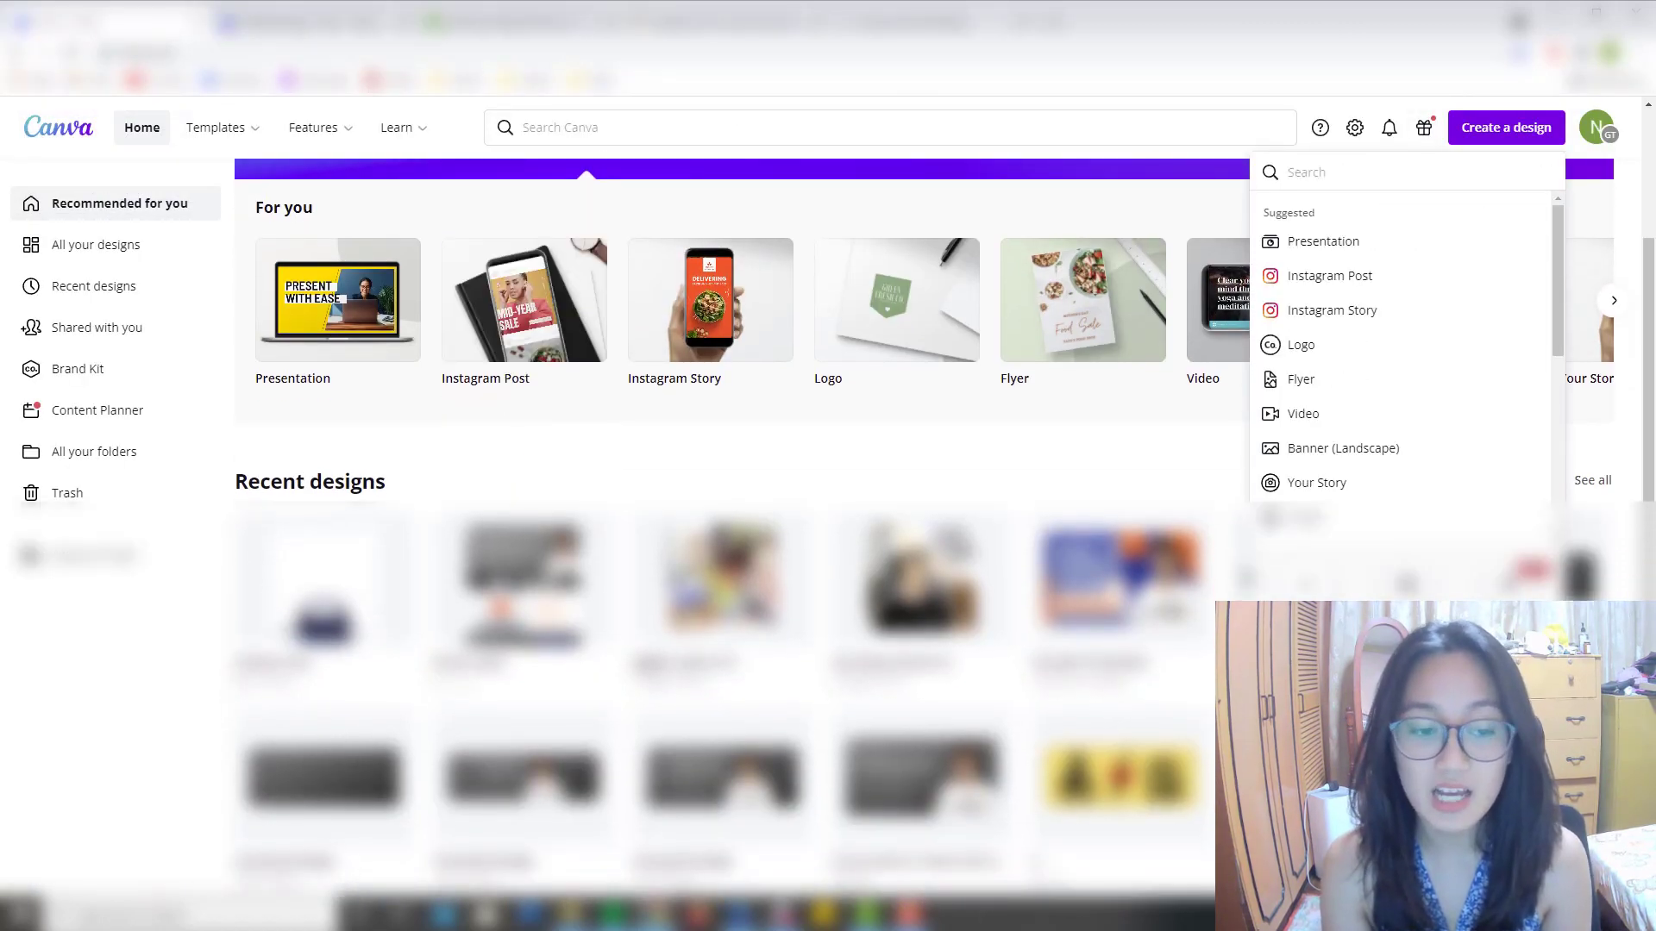
pyautogui.scroll(2, 521, 488)
pyautogui.scroll(-1, 592, 658)
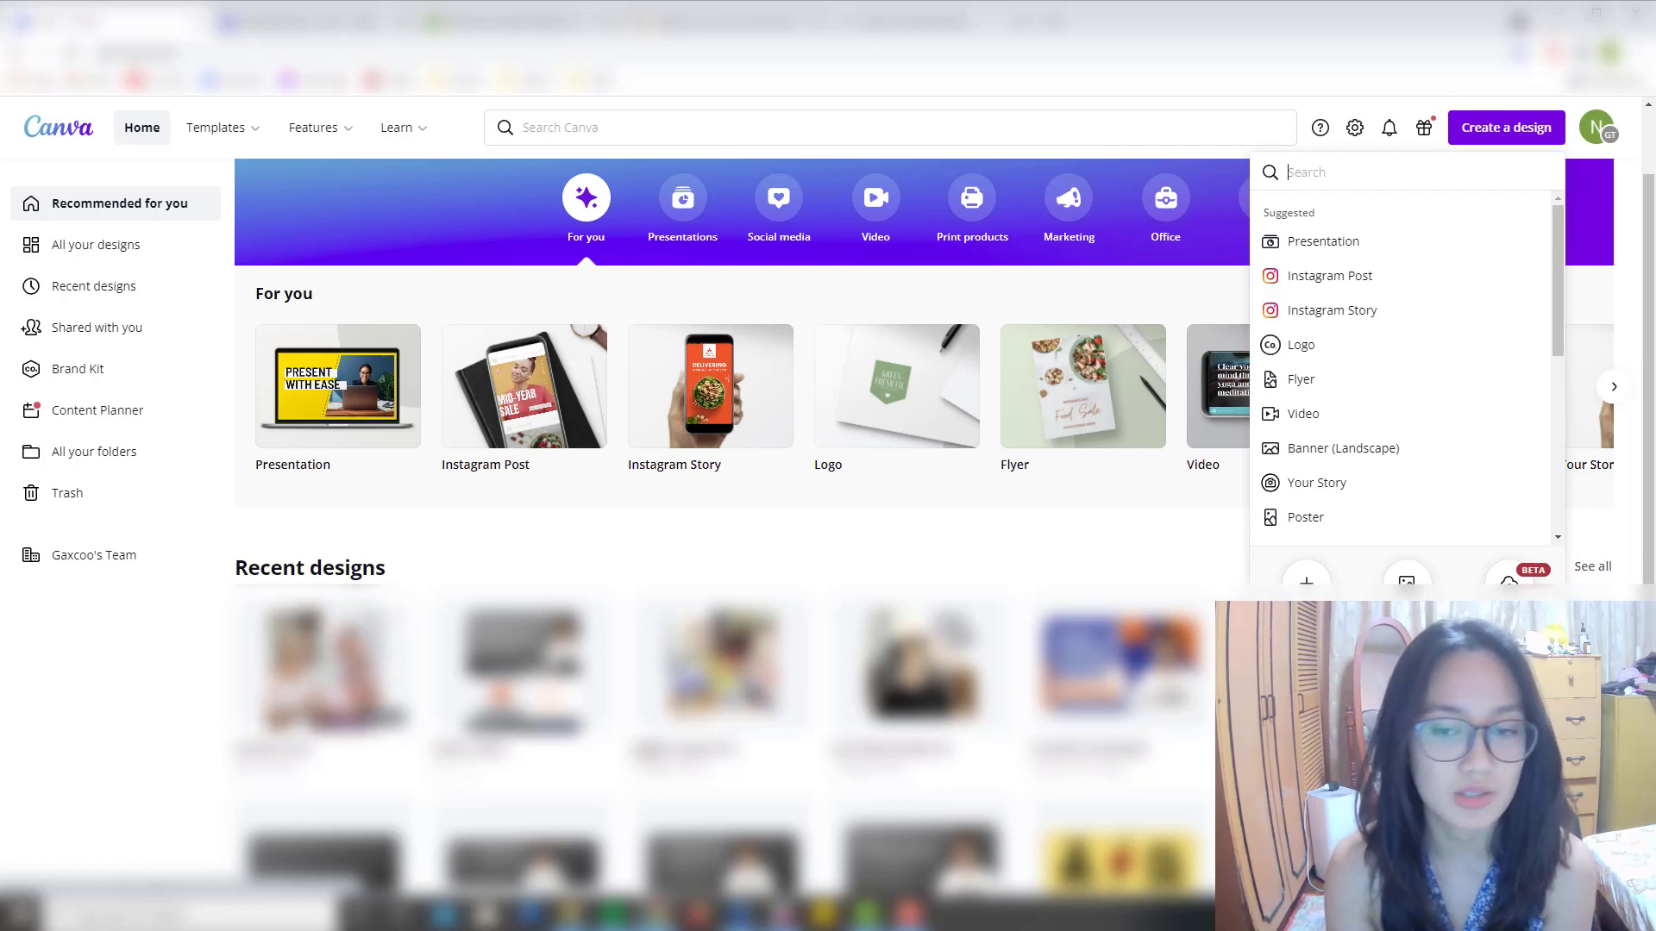
pyautogui.click(793, 567)
# Create a new custom-size design of 640 x 750 px.
pyautogui.click(1531, 145)
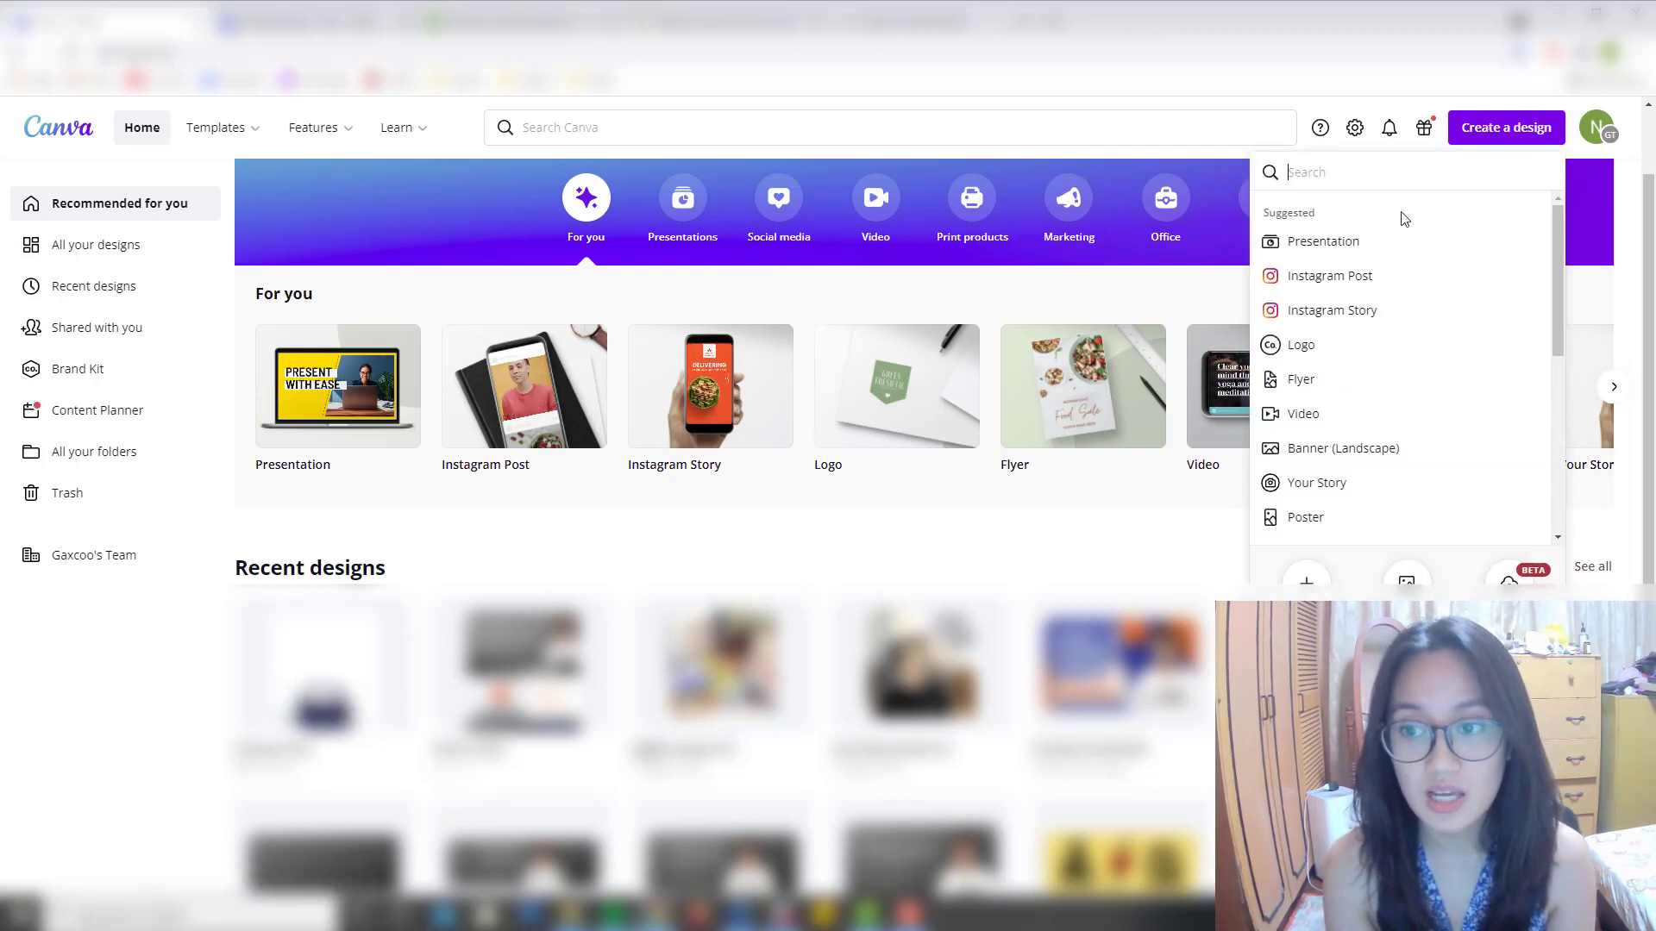
pyautogui.click(1306, 579)
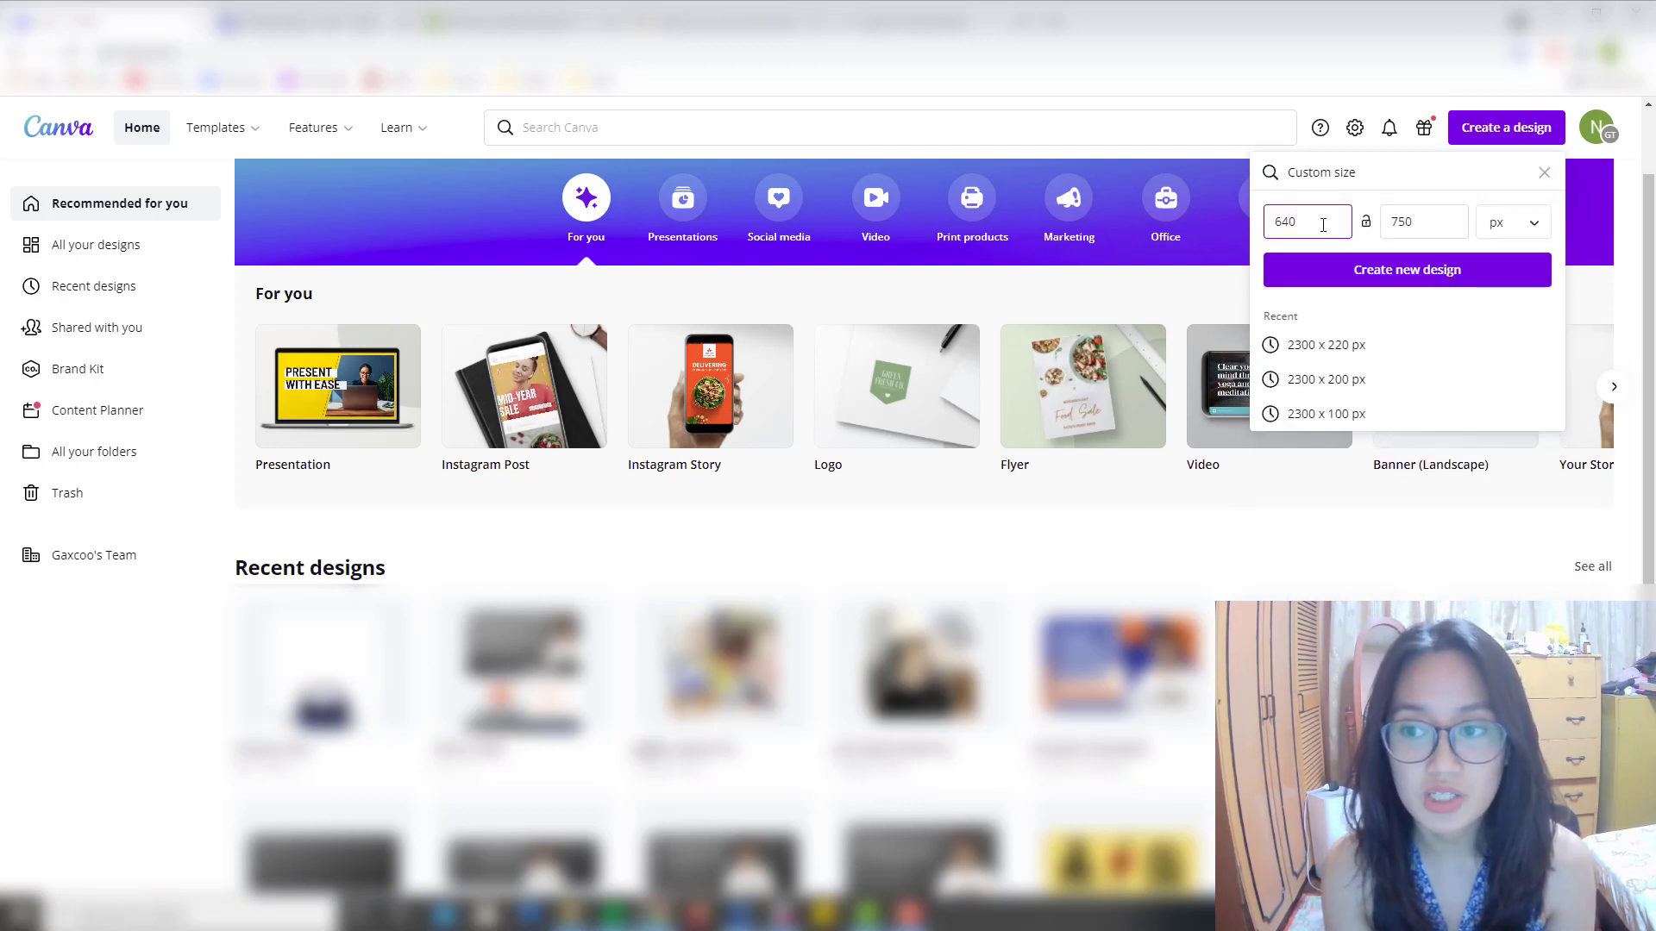
pyautogui.press('Return')
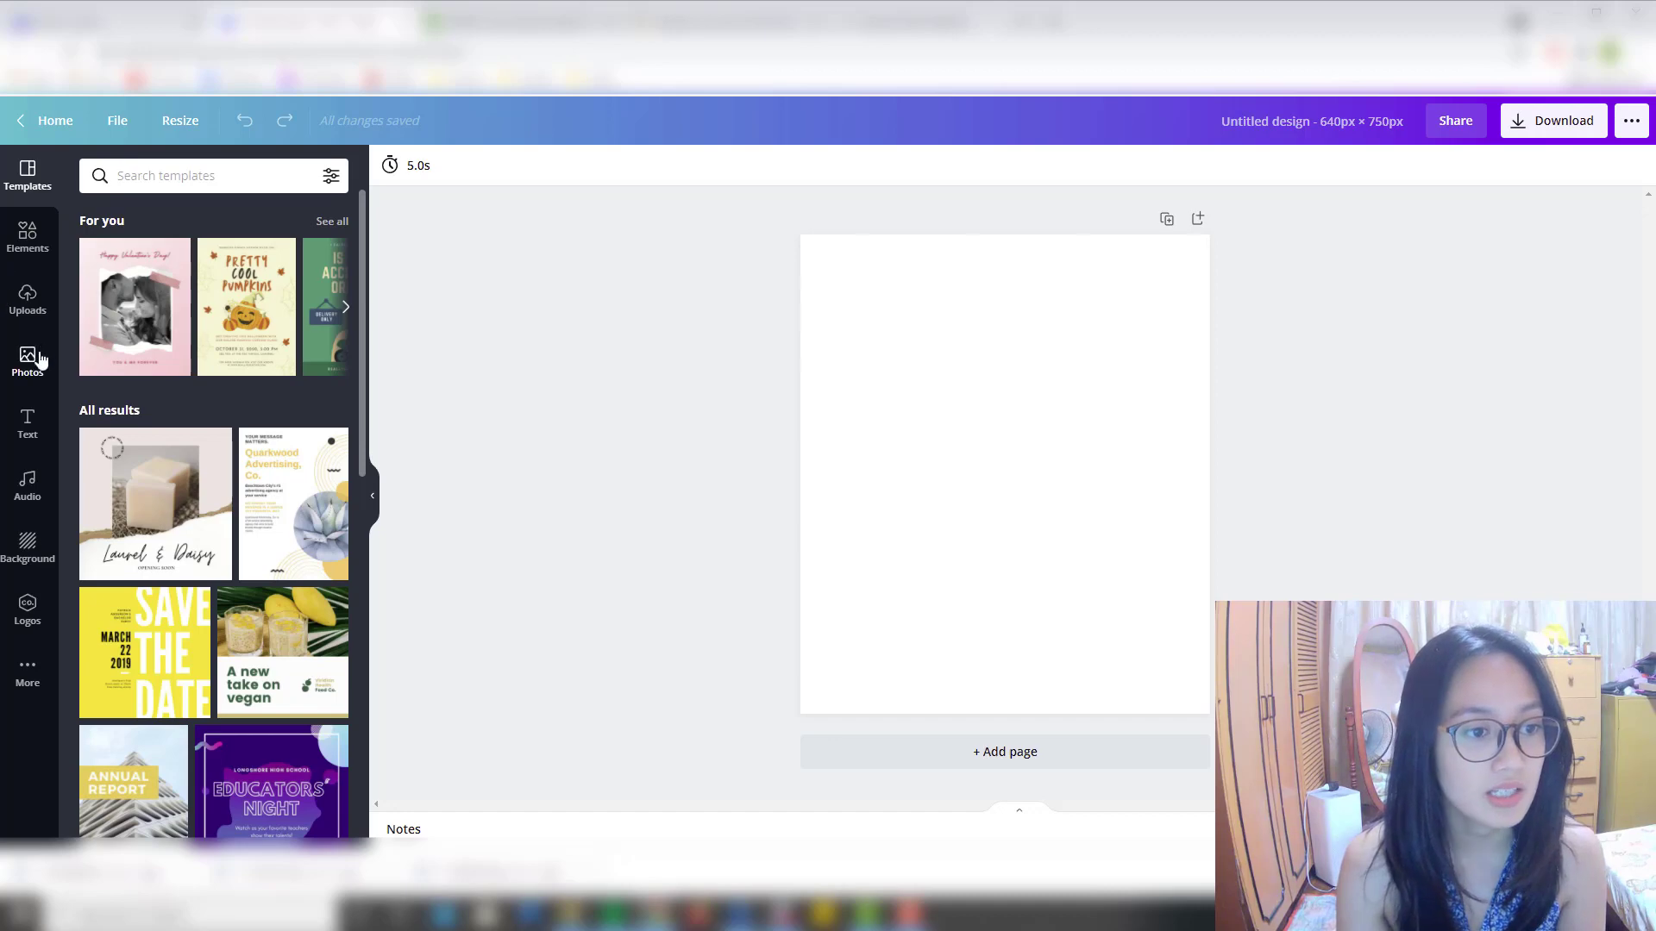
# Add the saved Echo Dot image from the computer's folder to the blank page and shift it slightly up and left.
pyautogui.click(28, 234)
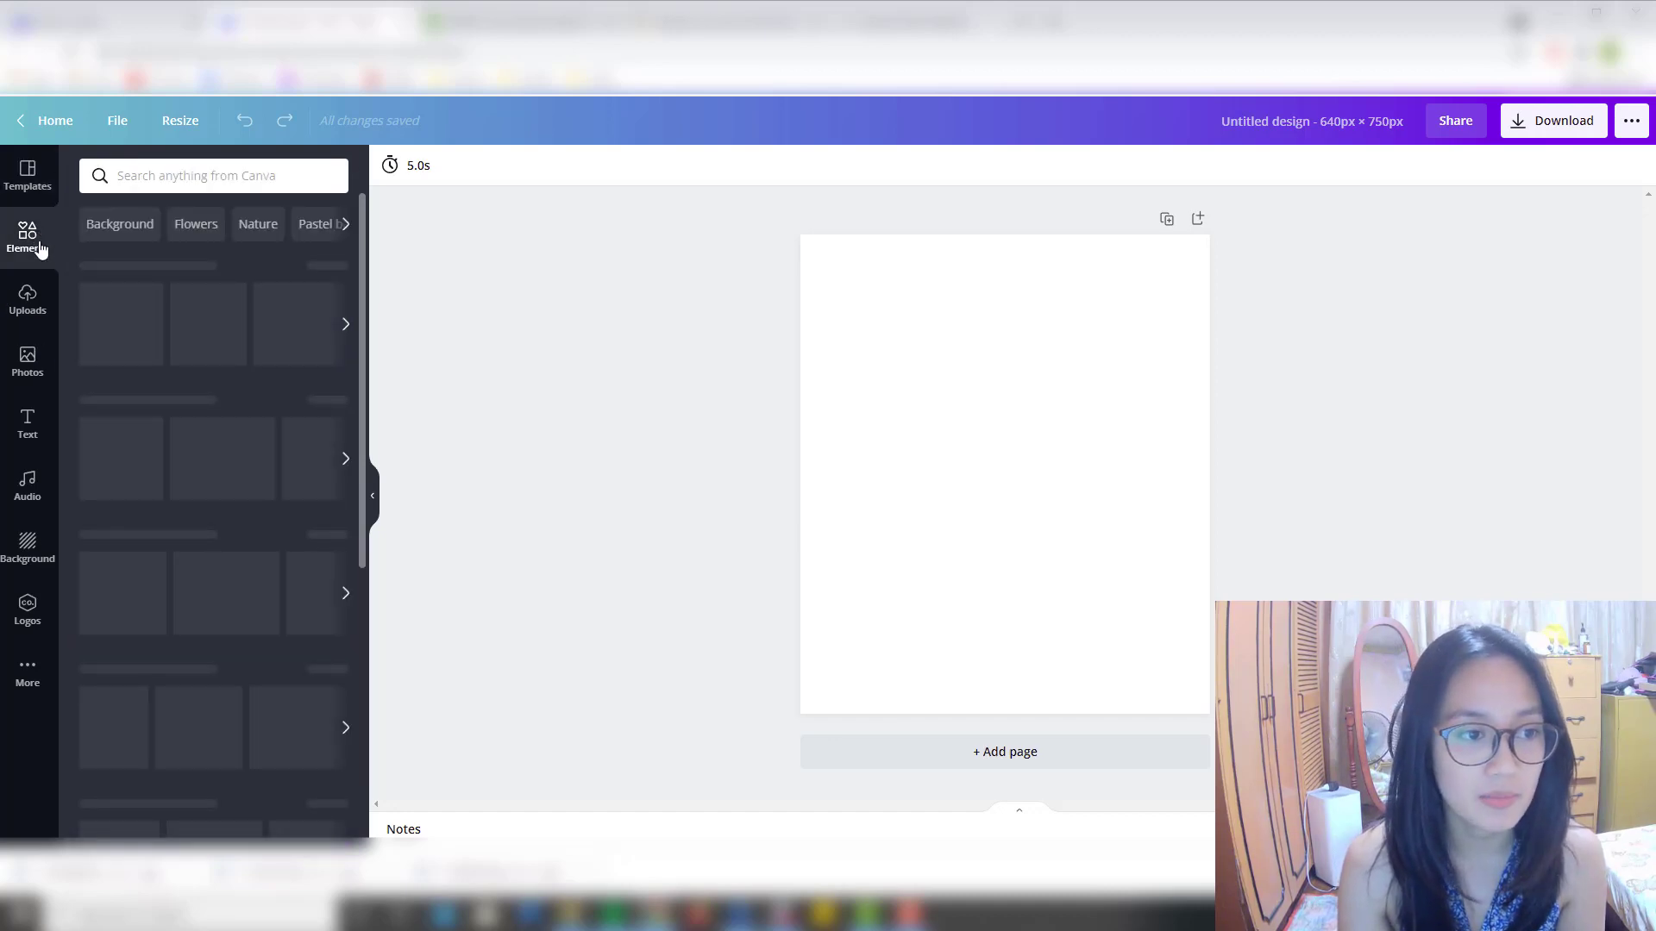
pyautogui.click(27, 367)
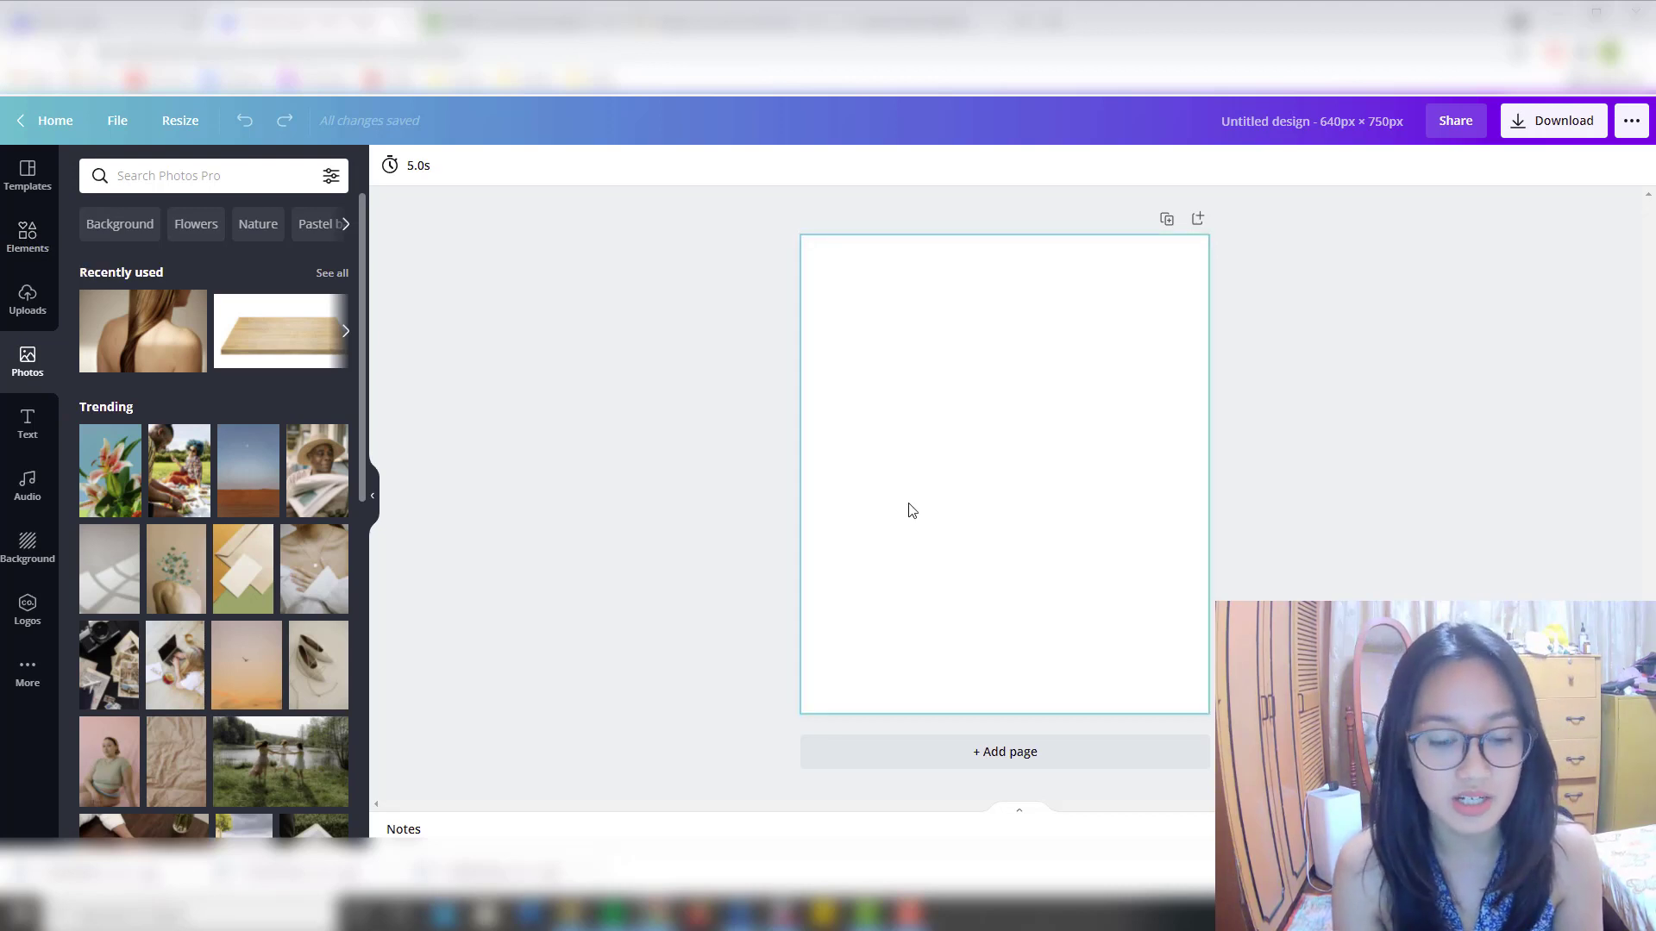
pyautogui.click(569, 912)
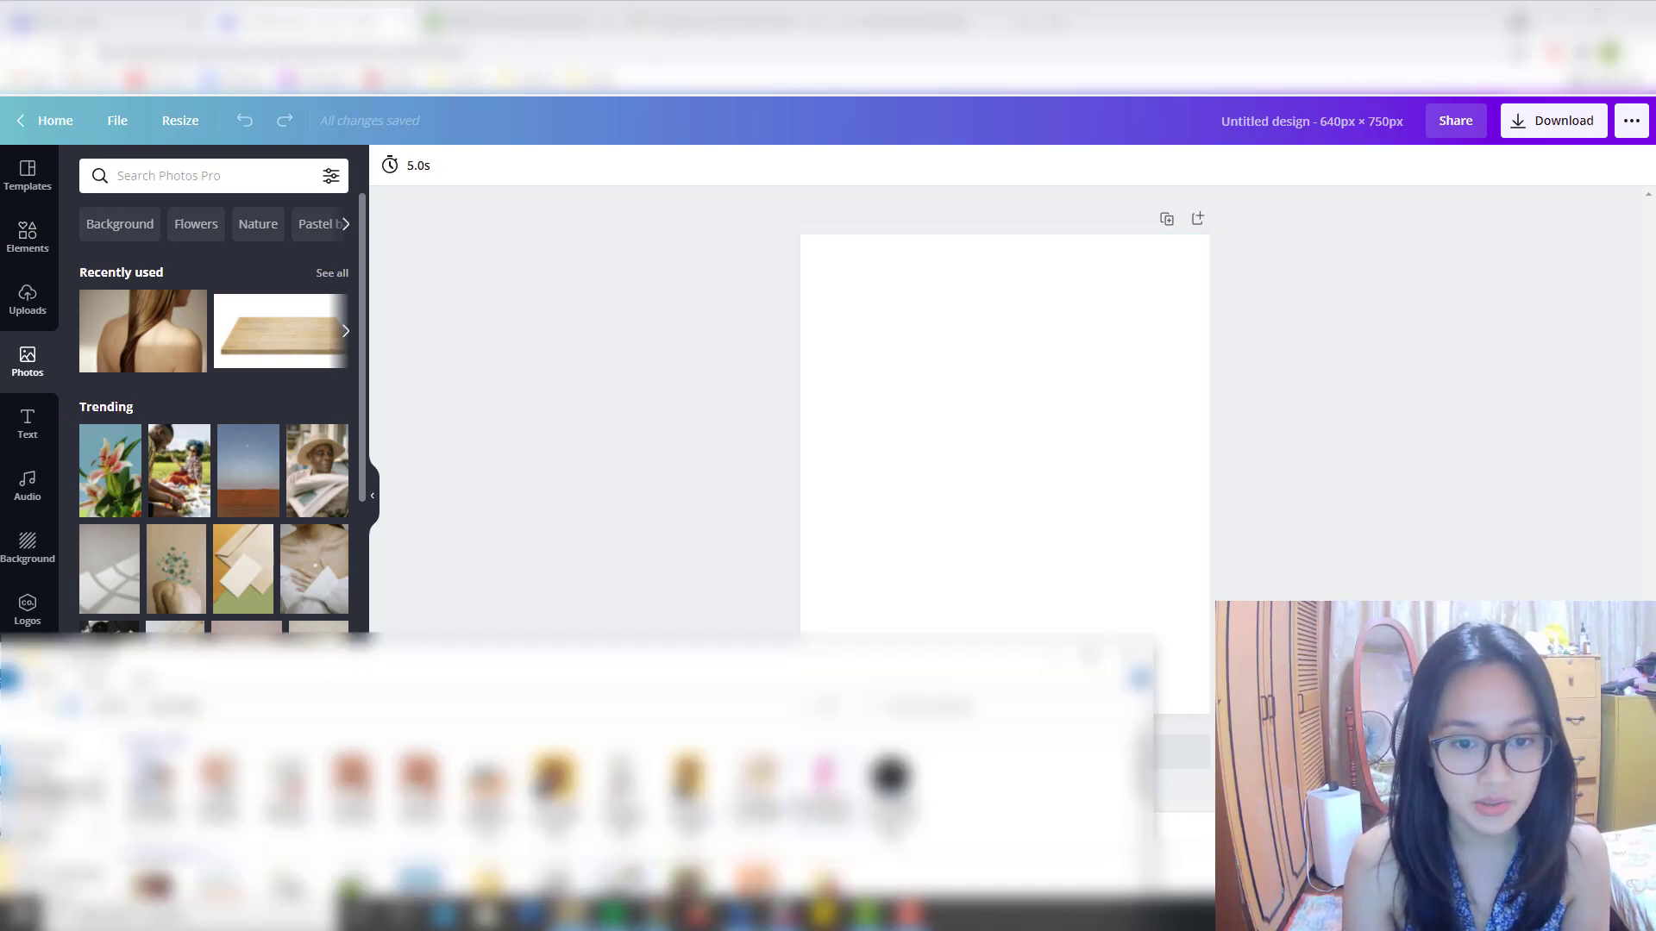
pyautogui.moveTo(893, 781); pyautogui.dragTo(942, 453)
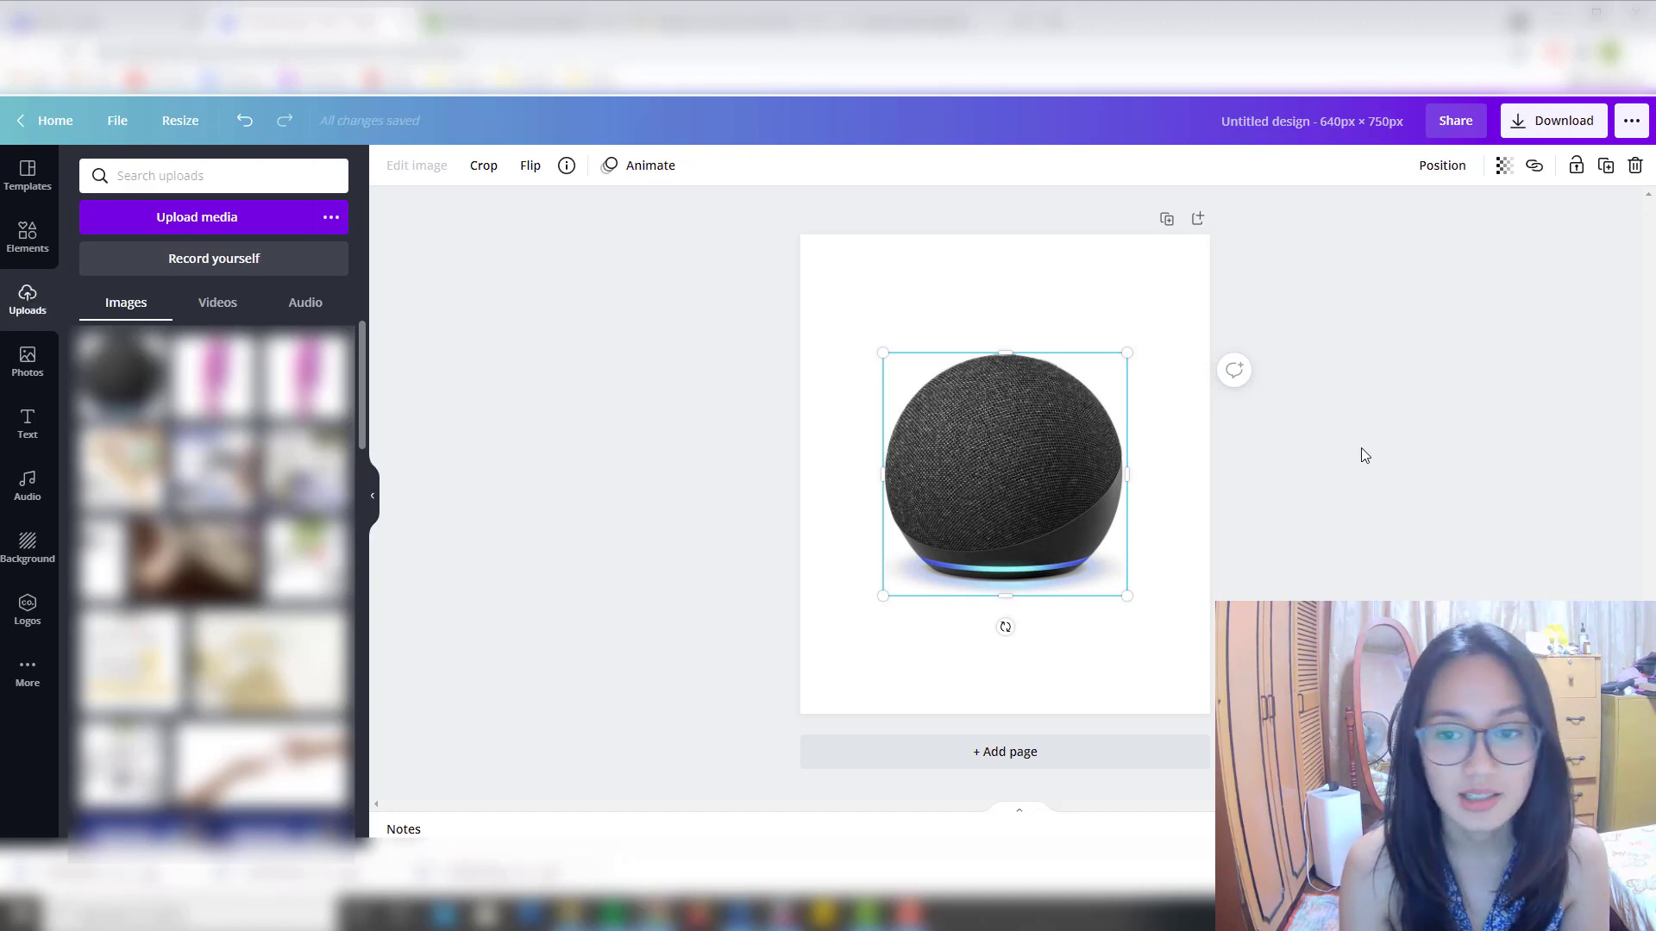
pyautogui.moveTo(1094, 473); pyautogui.dragTo(1078, 434)
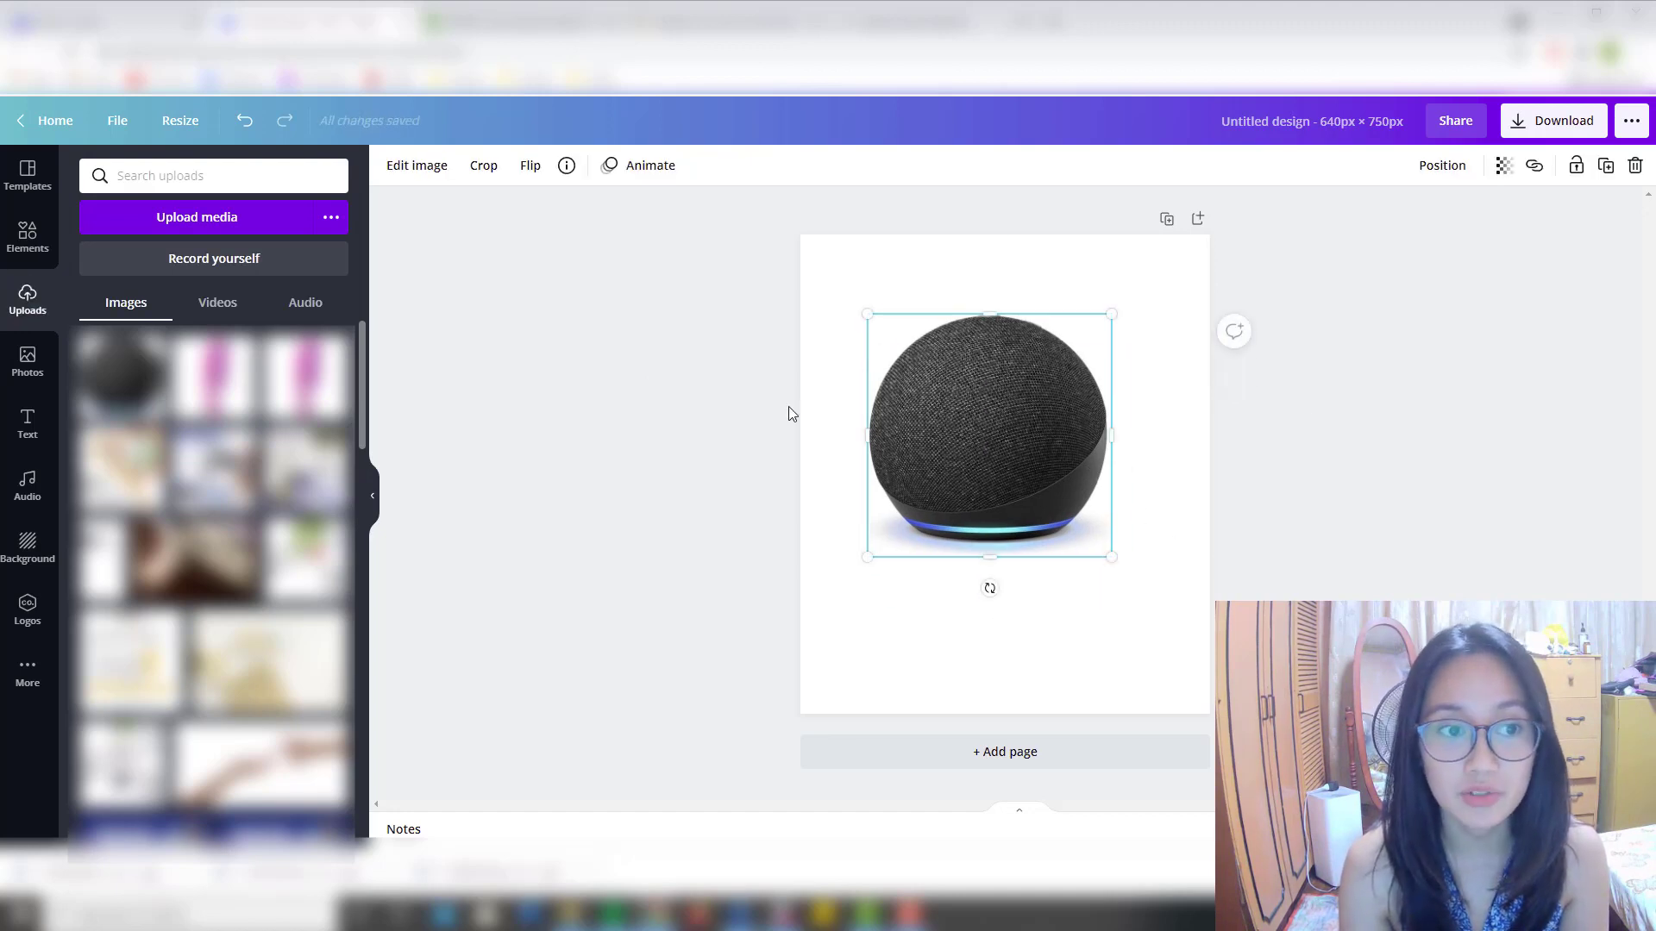
# Search the stock photos for "bed table".
pyautogui.click(56, 354)
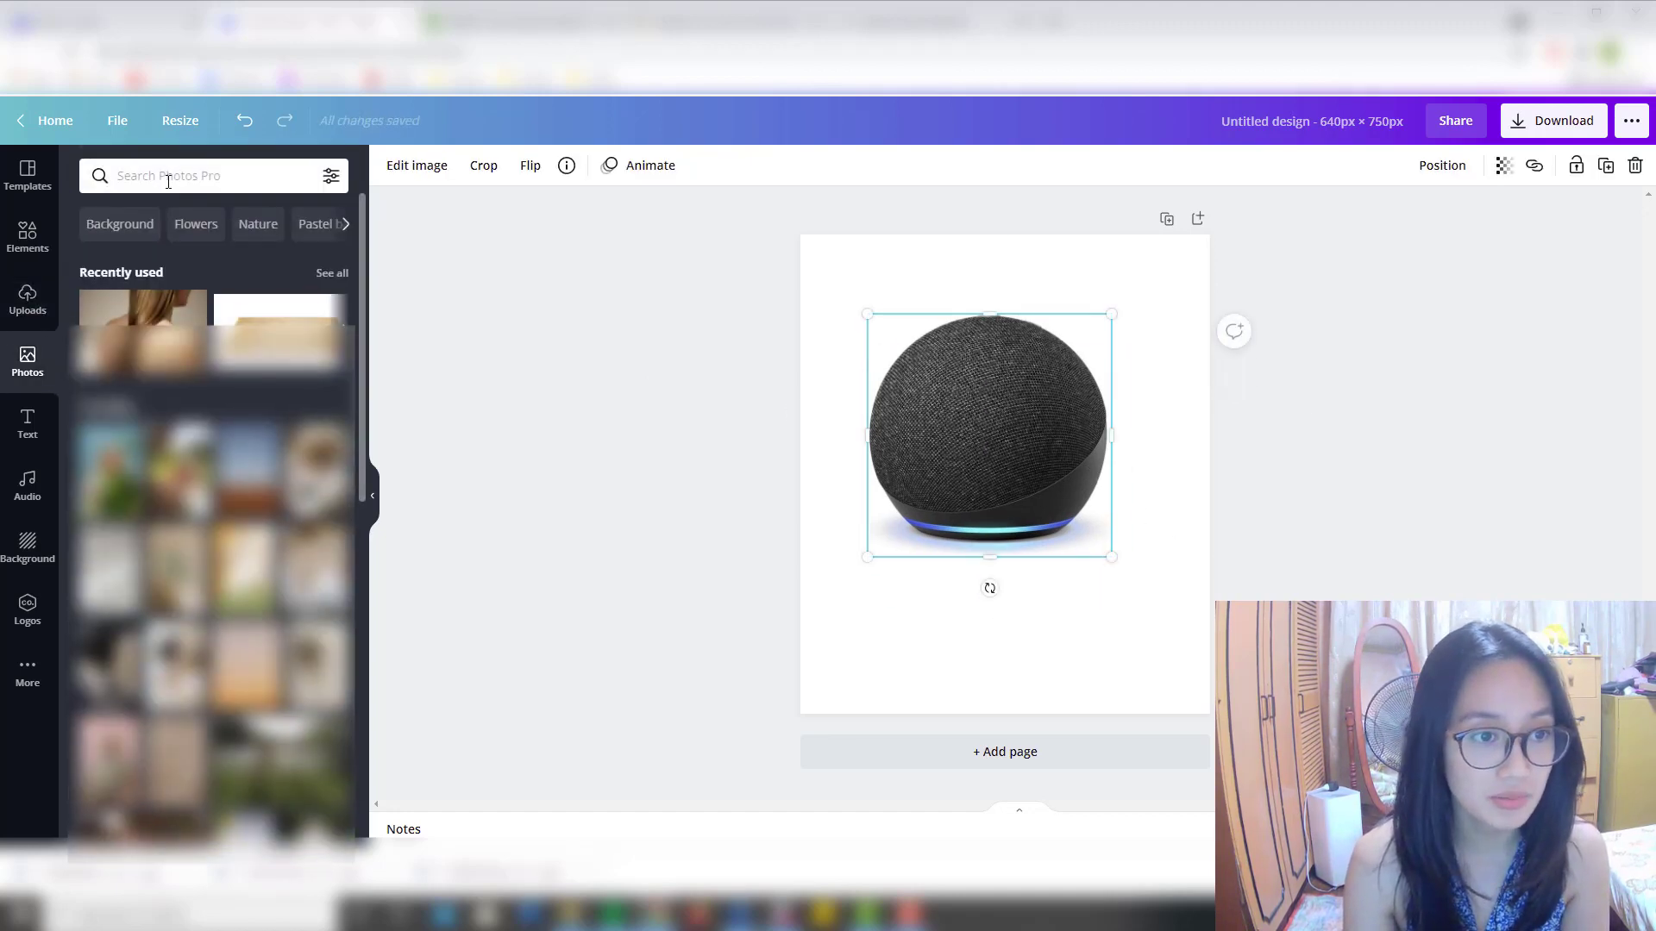
pyautogui.click(169, 176)
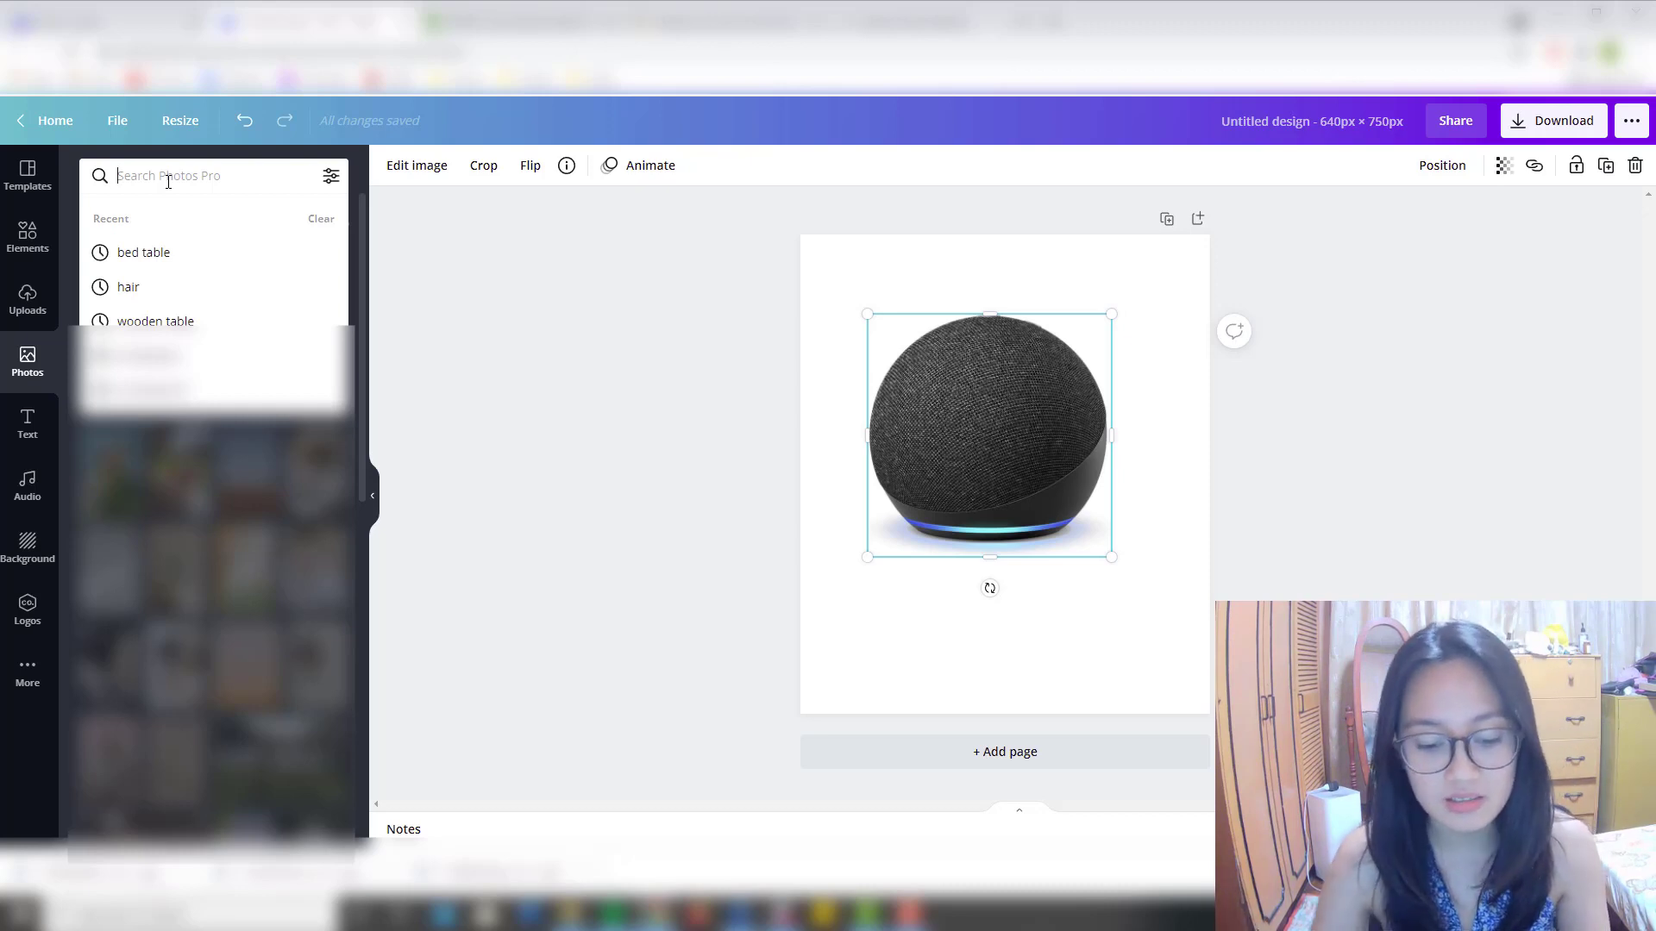
pyautogui.write('bed ta')
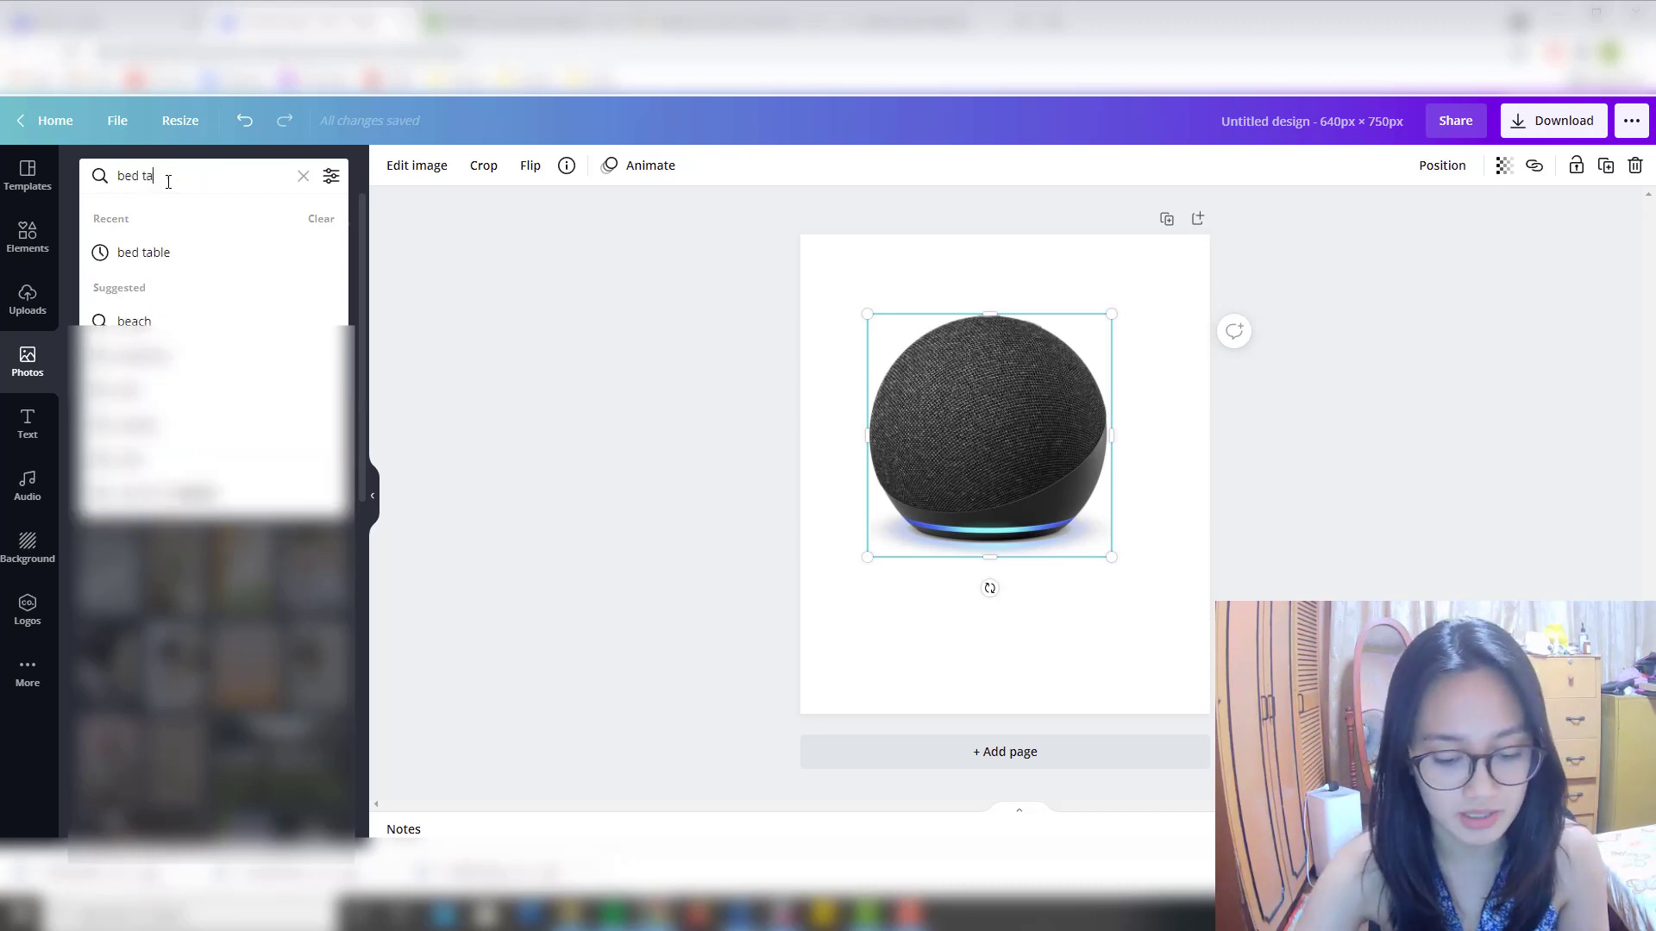
pyautogui.write('ble')
pyautogui.press('Return')
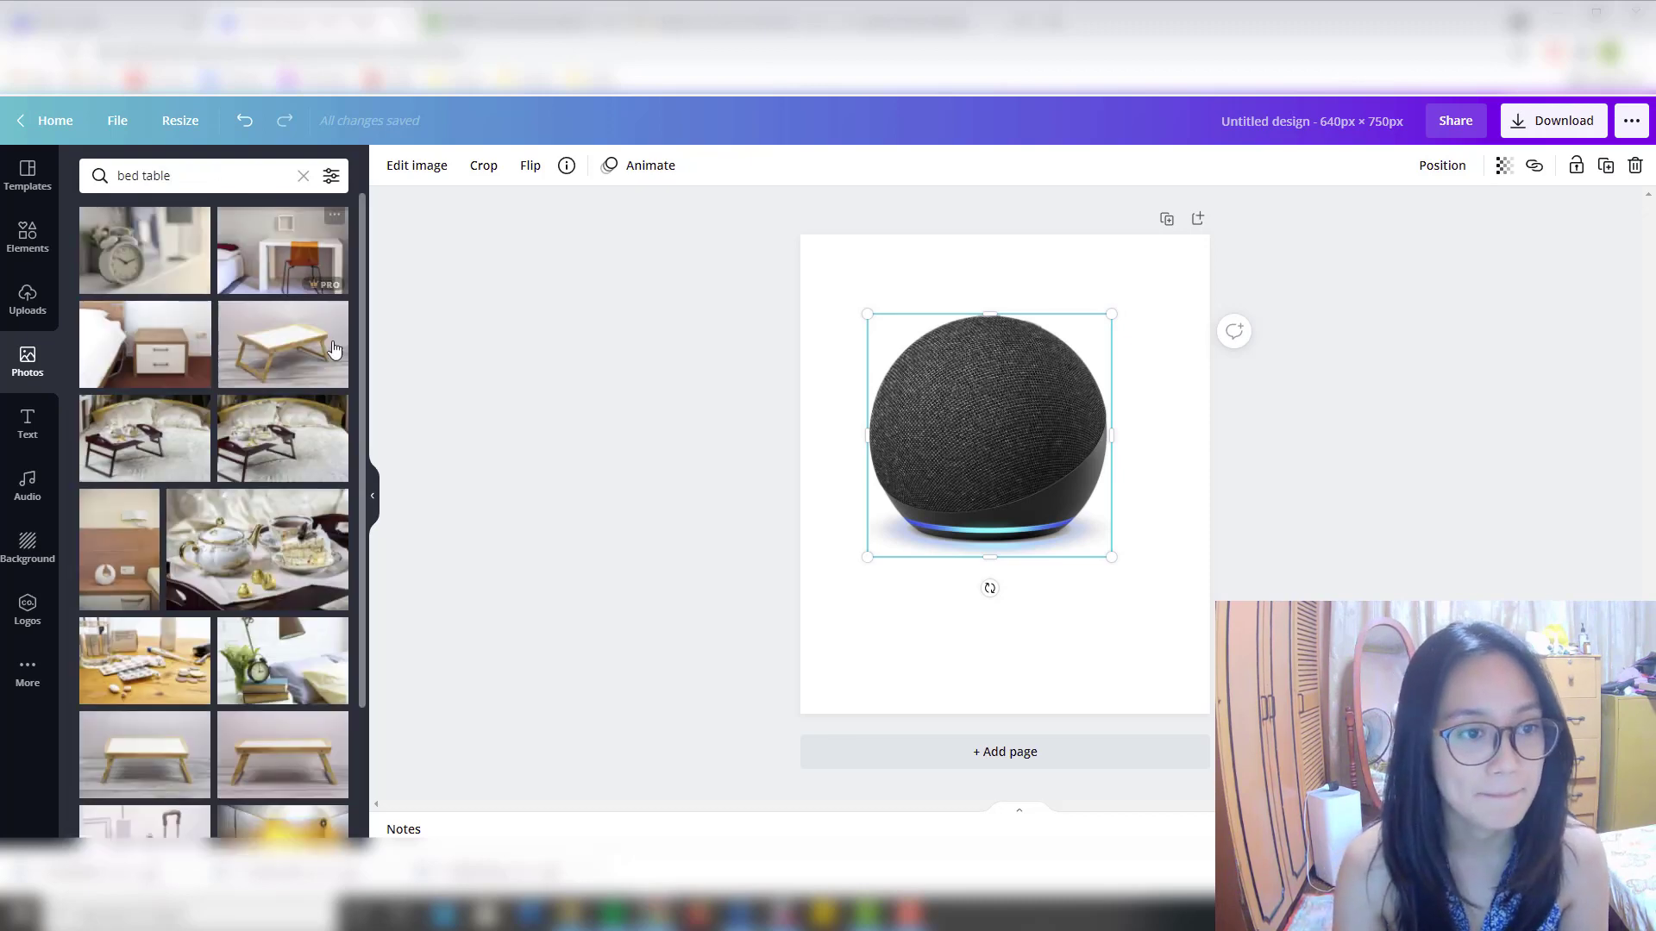
# Add the bedside photo with the wooden headboard and white ornament, and move it to the page's upper-left corner.
pyautogui.scroll(-1, 335, 349)
pyautogui.scroll(-2, 259, 518)
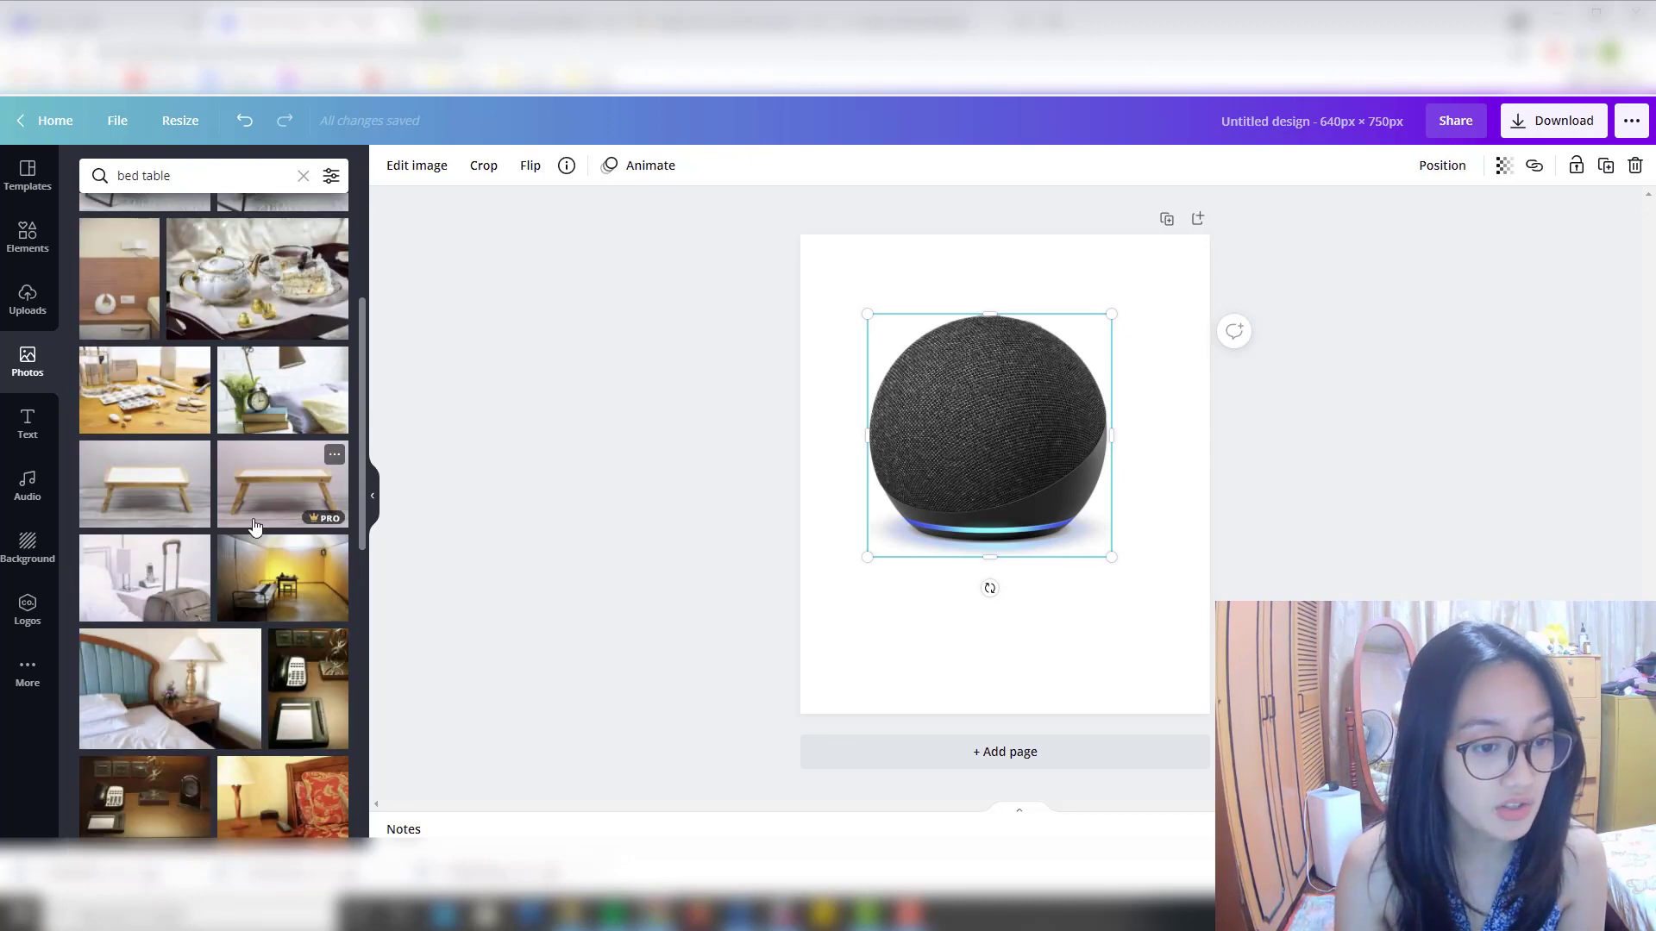
pyautogui.scroll(-5, 259, 535)
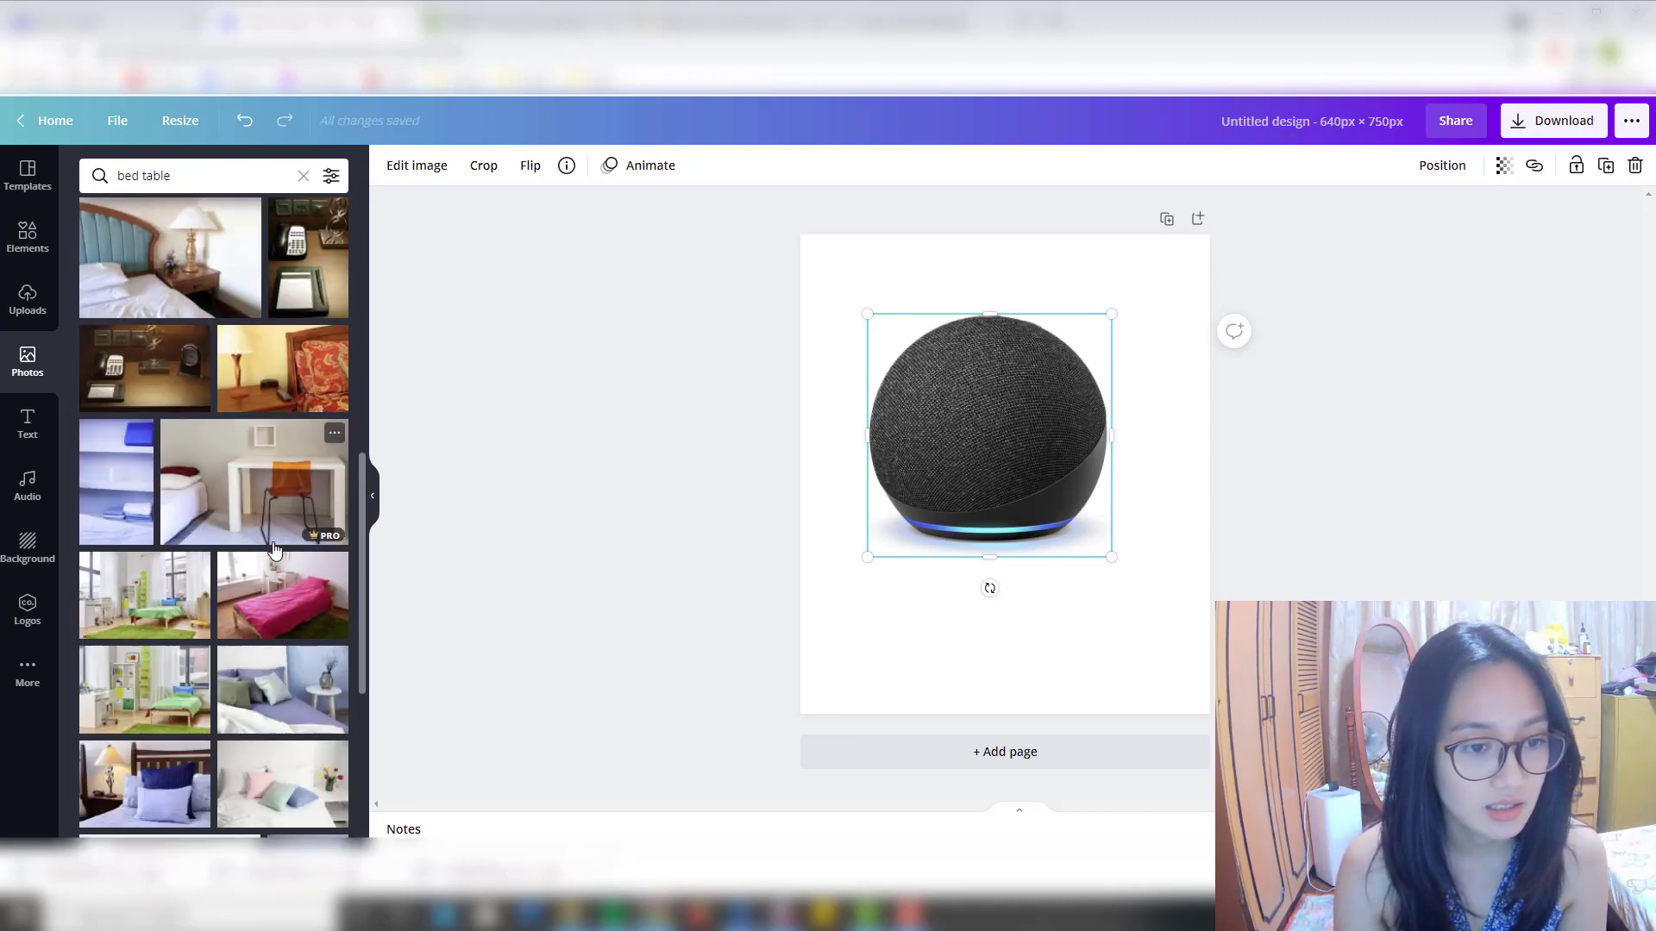
pyautogui.scroll(-2, 274, 549)
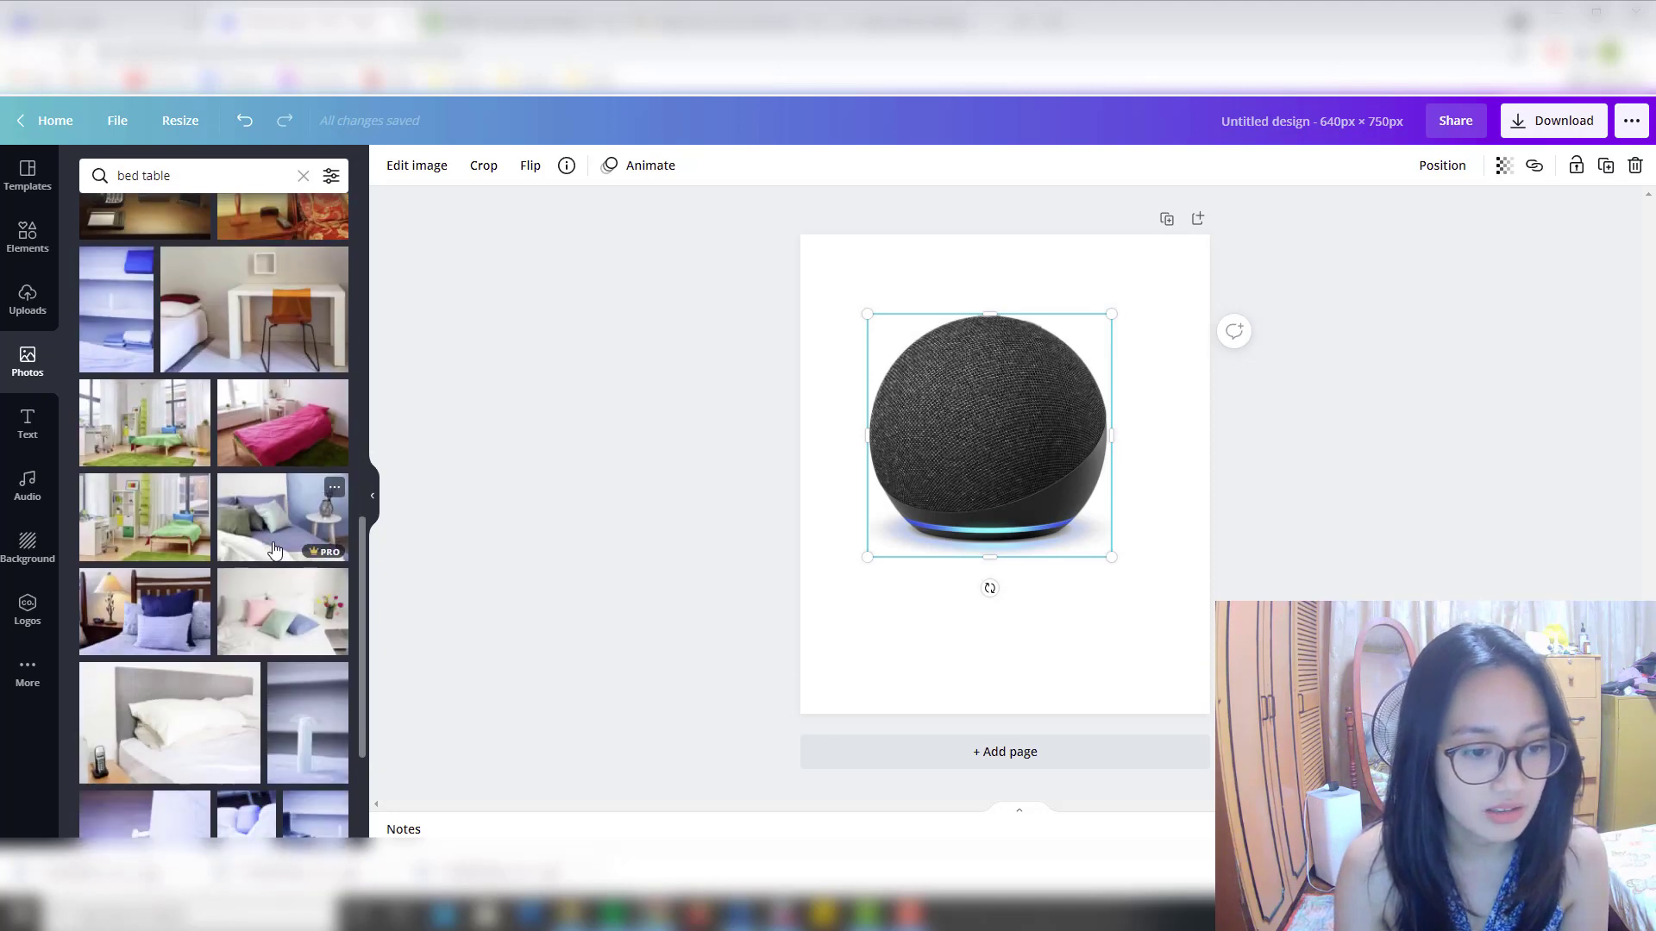
pyautogui.scroll(8, 274, 548)
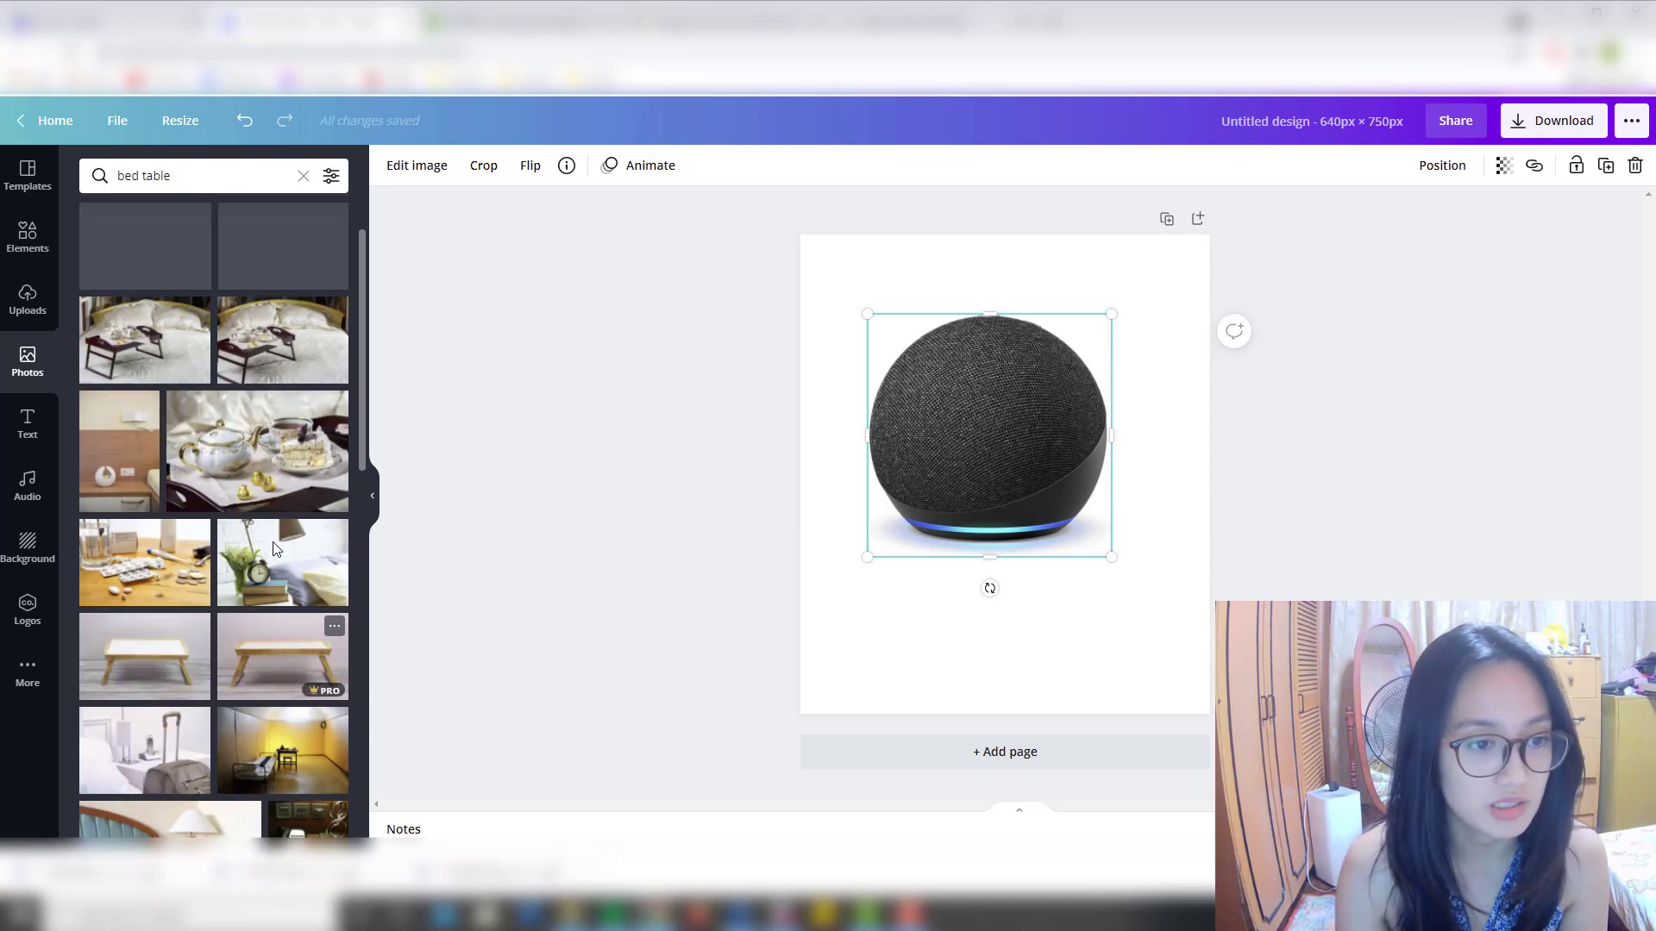
pyautogui.scroll(1, 274, 549)
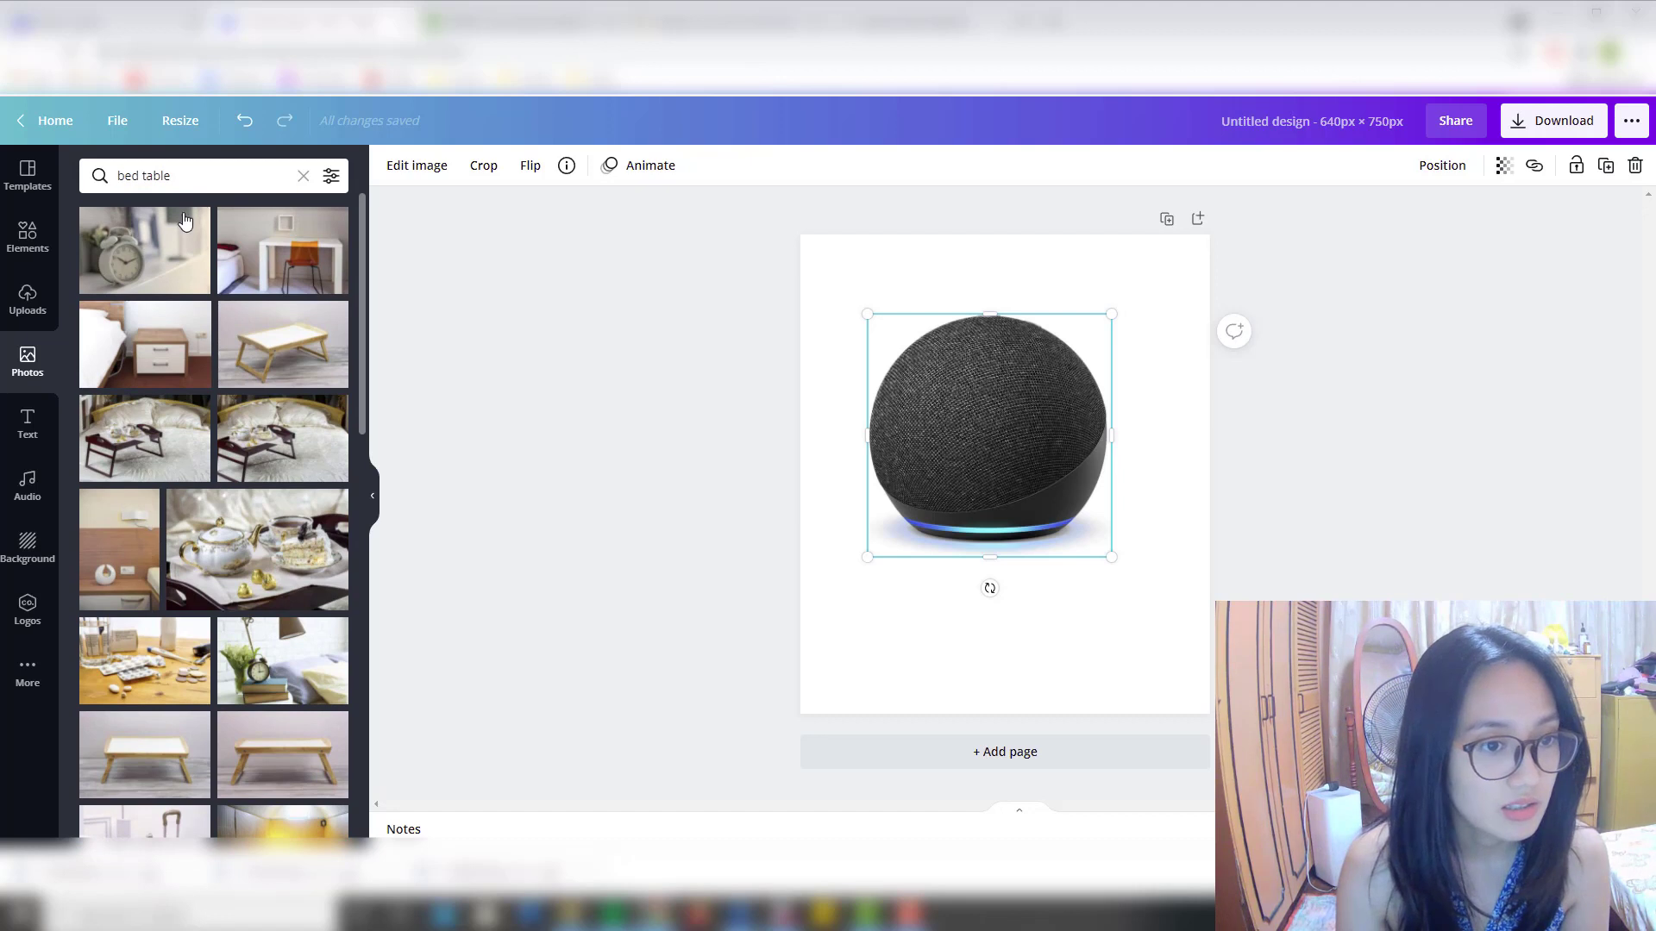
pyautogui.click(121, 561)
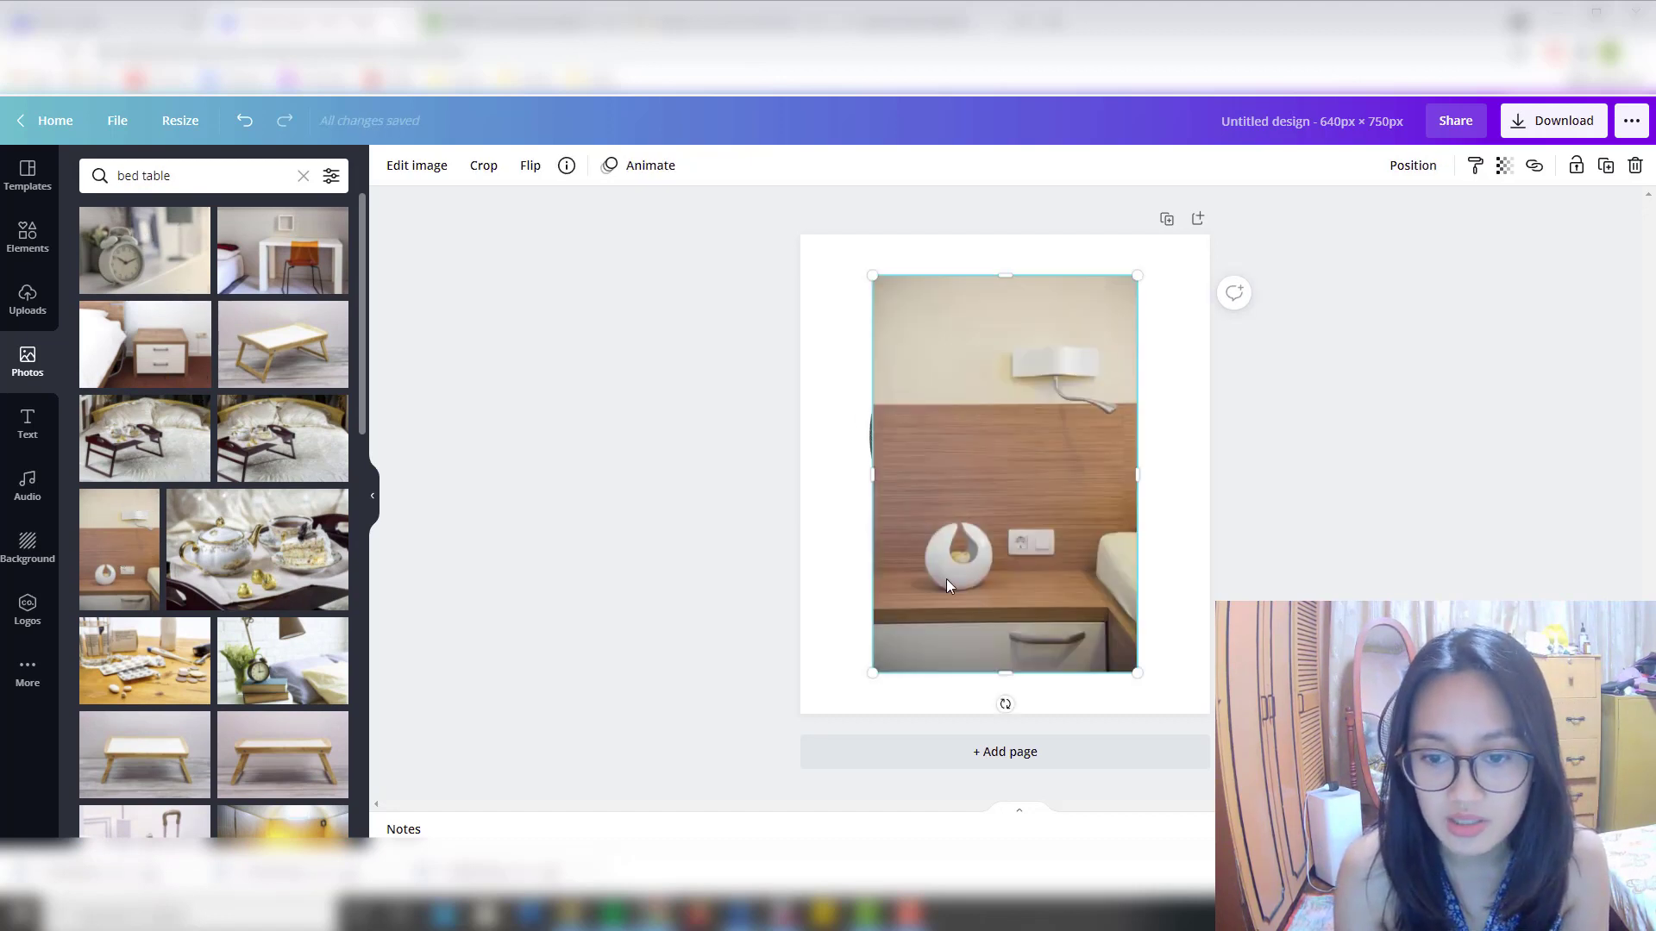
pyautogui.moveTo(1004, 524); pyautogui.dragTo(931, 486)
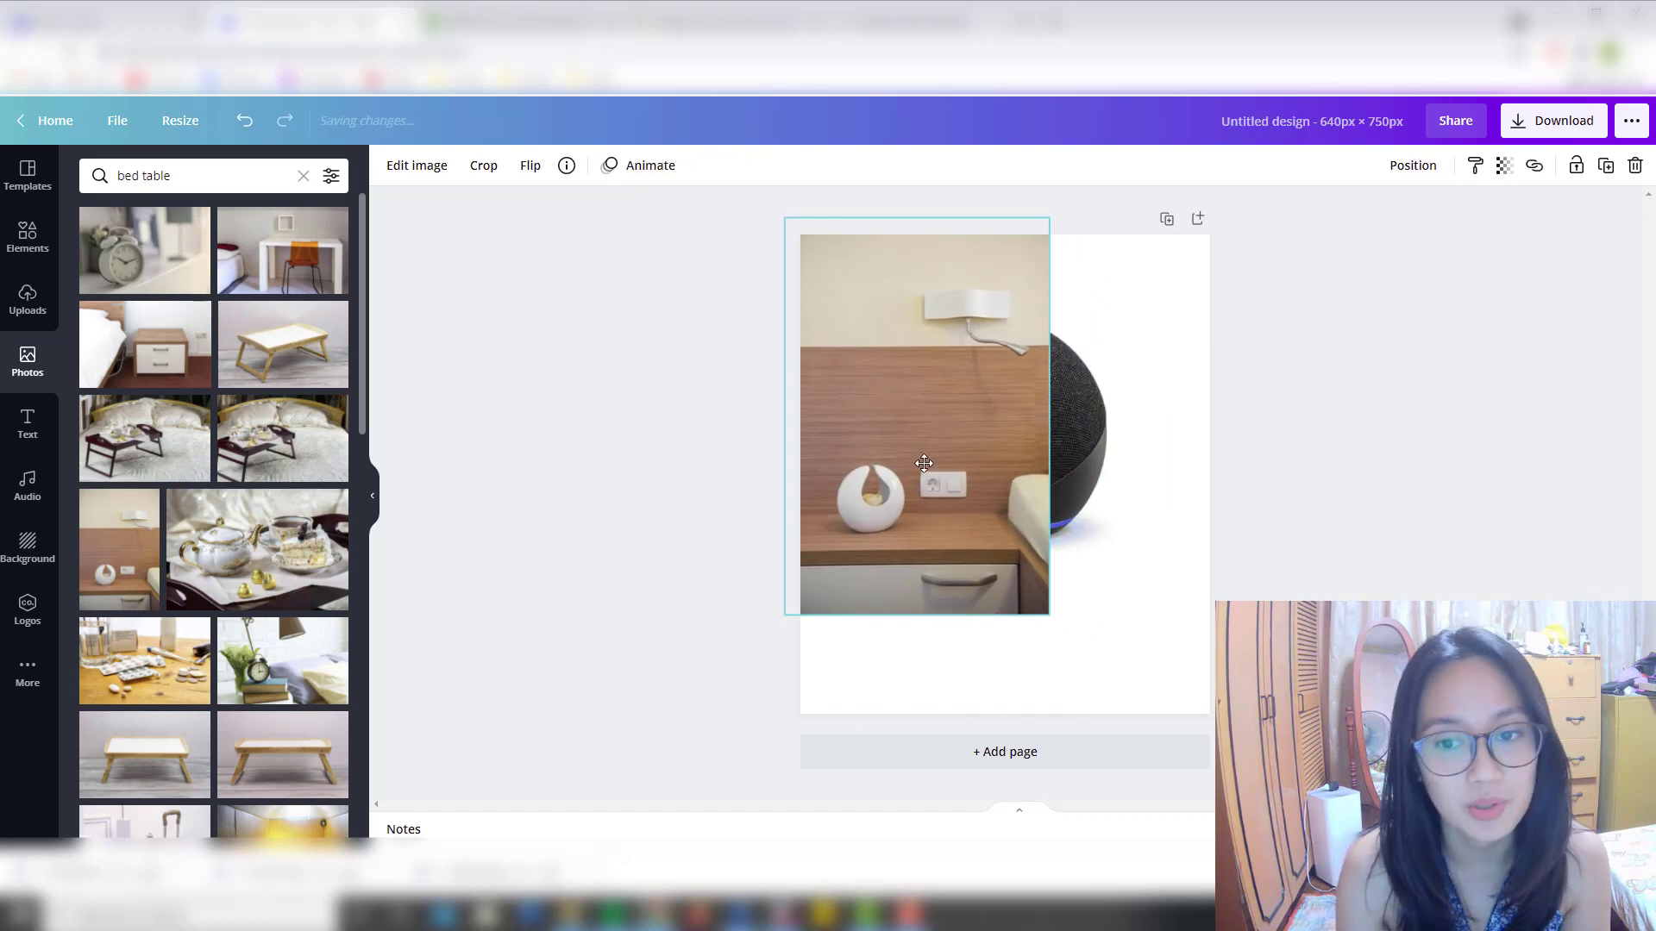
# Cut the Echo Dot image and paste it back so it sits in front of the bedside photo.
pyautogui.click(1088, 421)
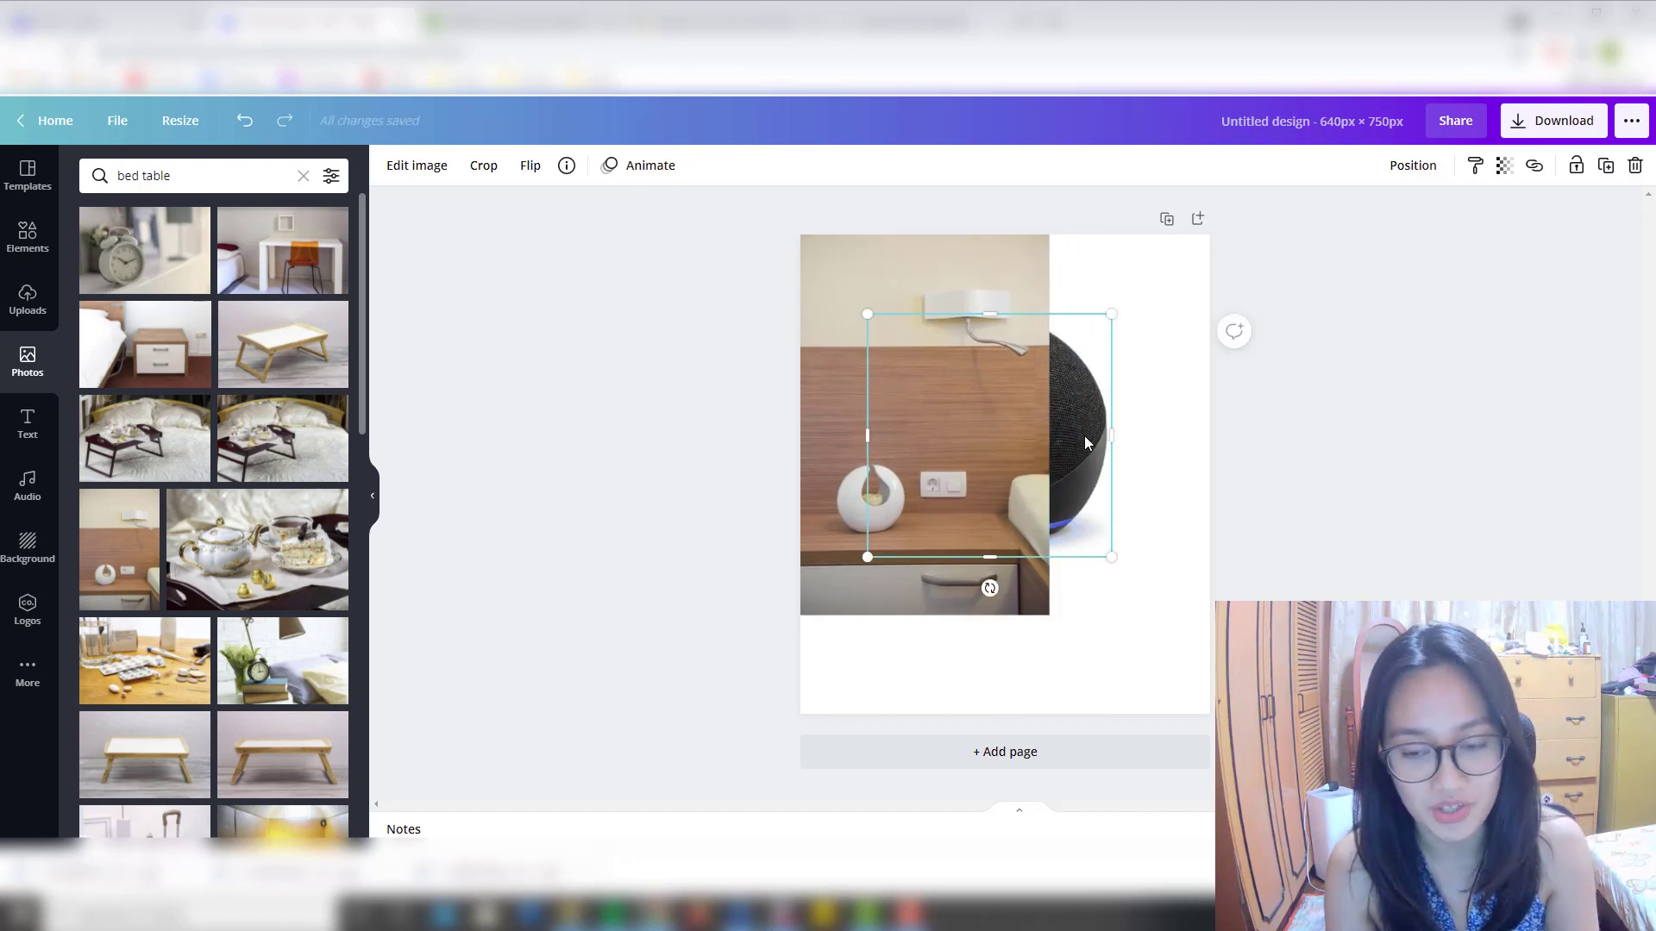
pyautogui.press('Delete')
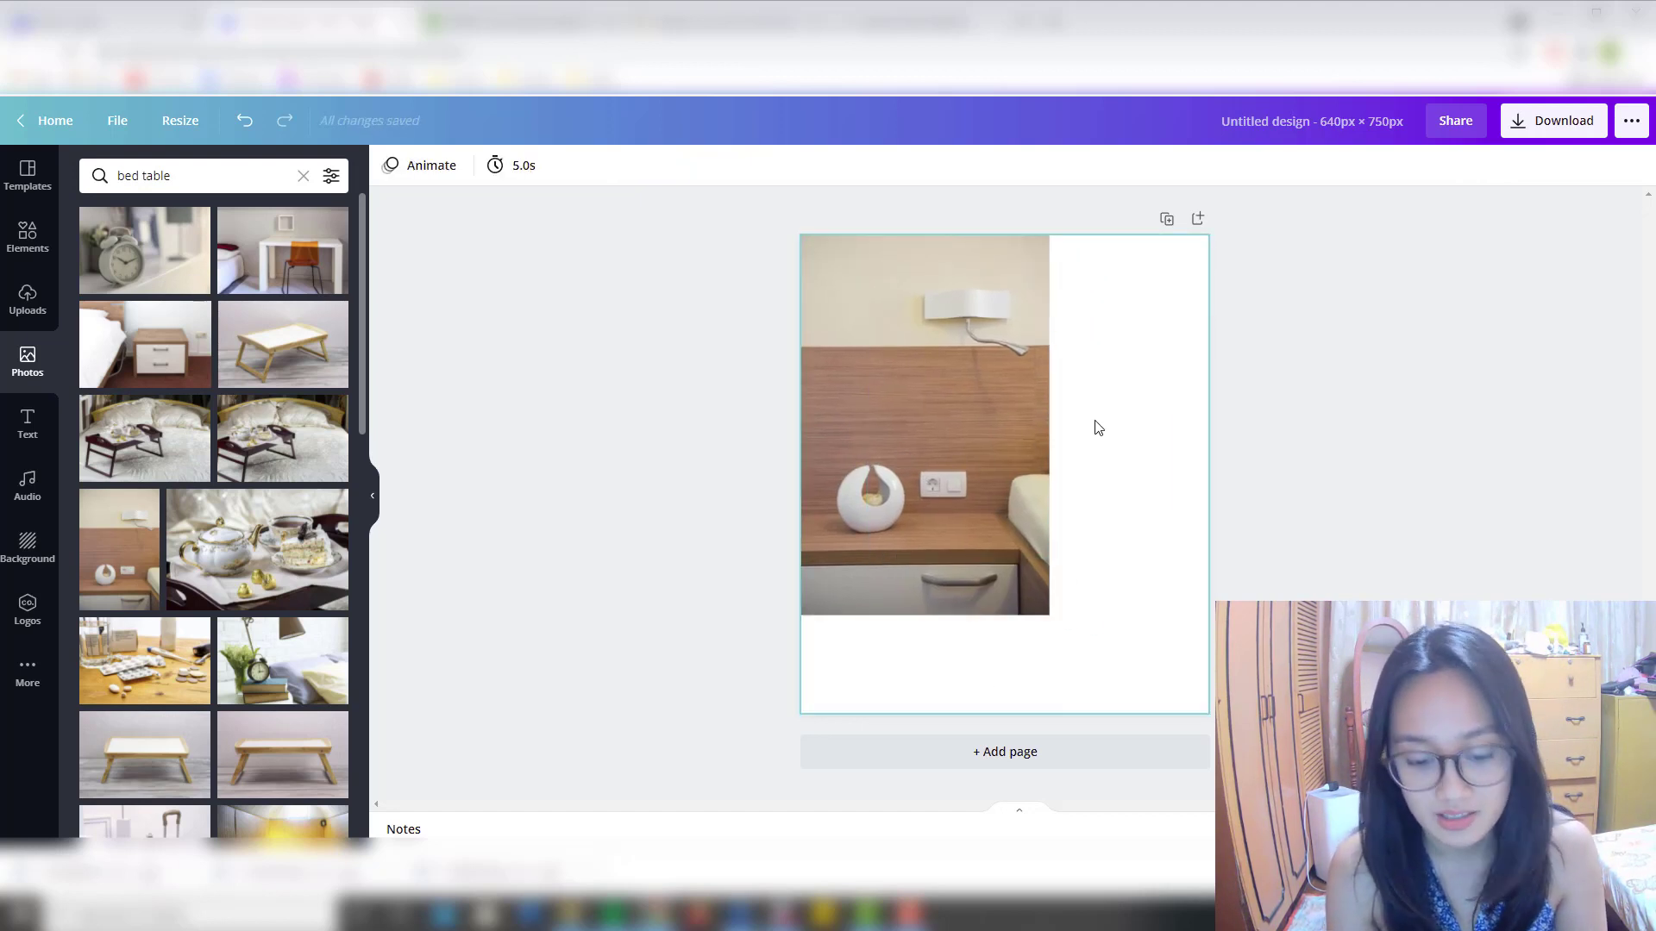
pyautogui.hotkey('ctrl', 'z')
# Enlarge the bedside photo so it covers the whole page behind the Echo Dot.
pyautogui.click(1007, 295)
pyautogui.moveTo(1050, 615); pyautogui.dragTo(1209, 796)
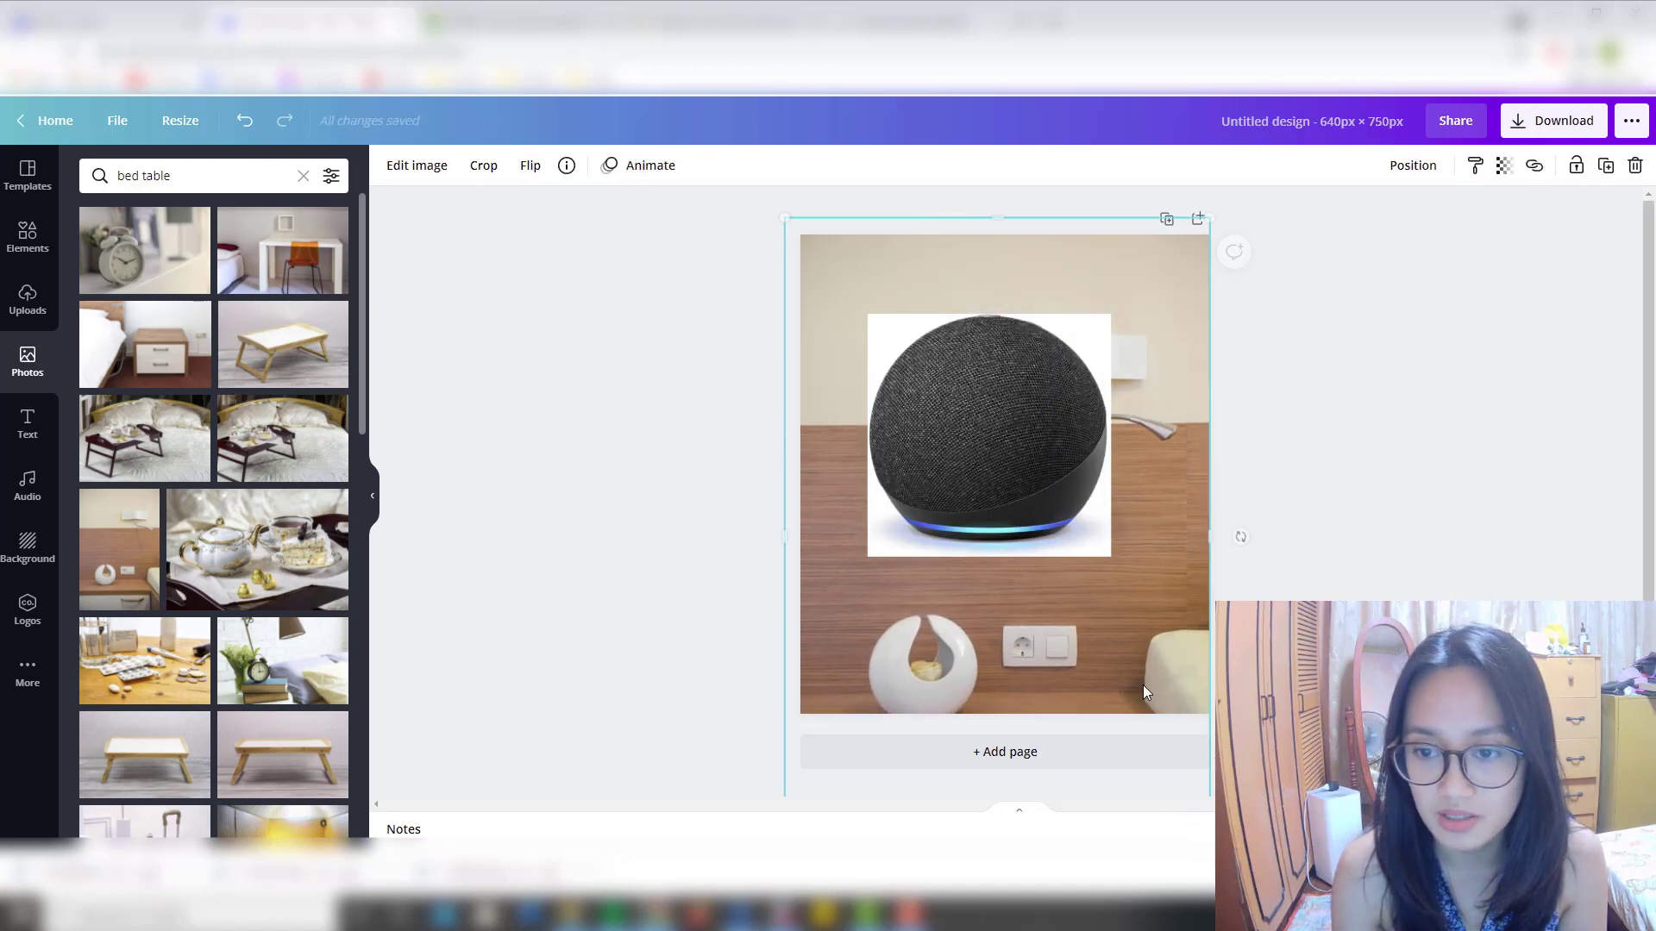
# Reposition and resize the bedside photo to fit the page edges, with the table and drawer in its lower part.
pyautogui.moveTo(1145, 693); pyautogui.dragTo(1142, 544)
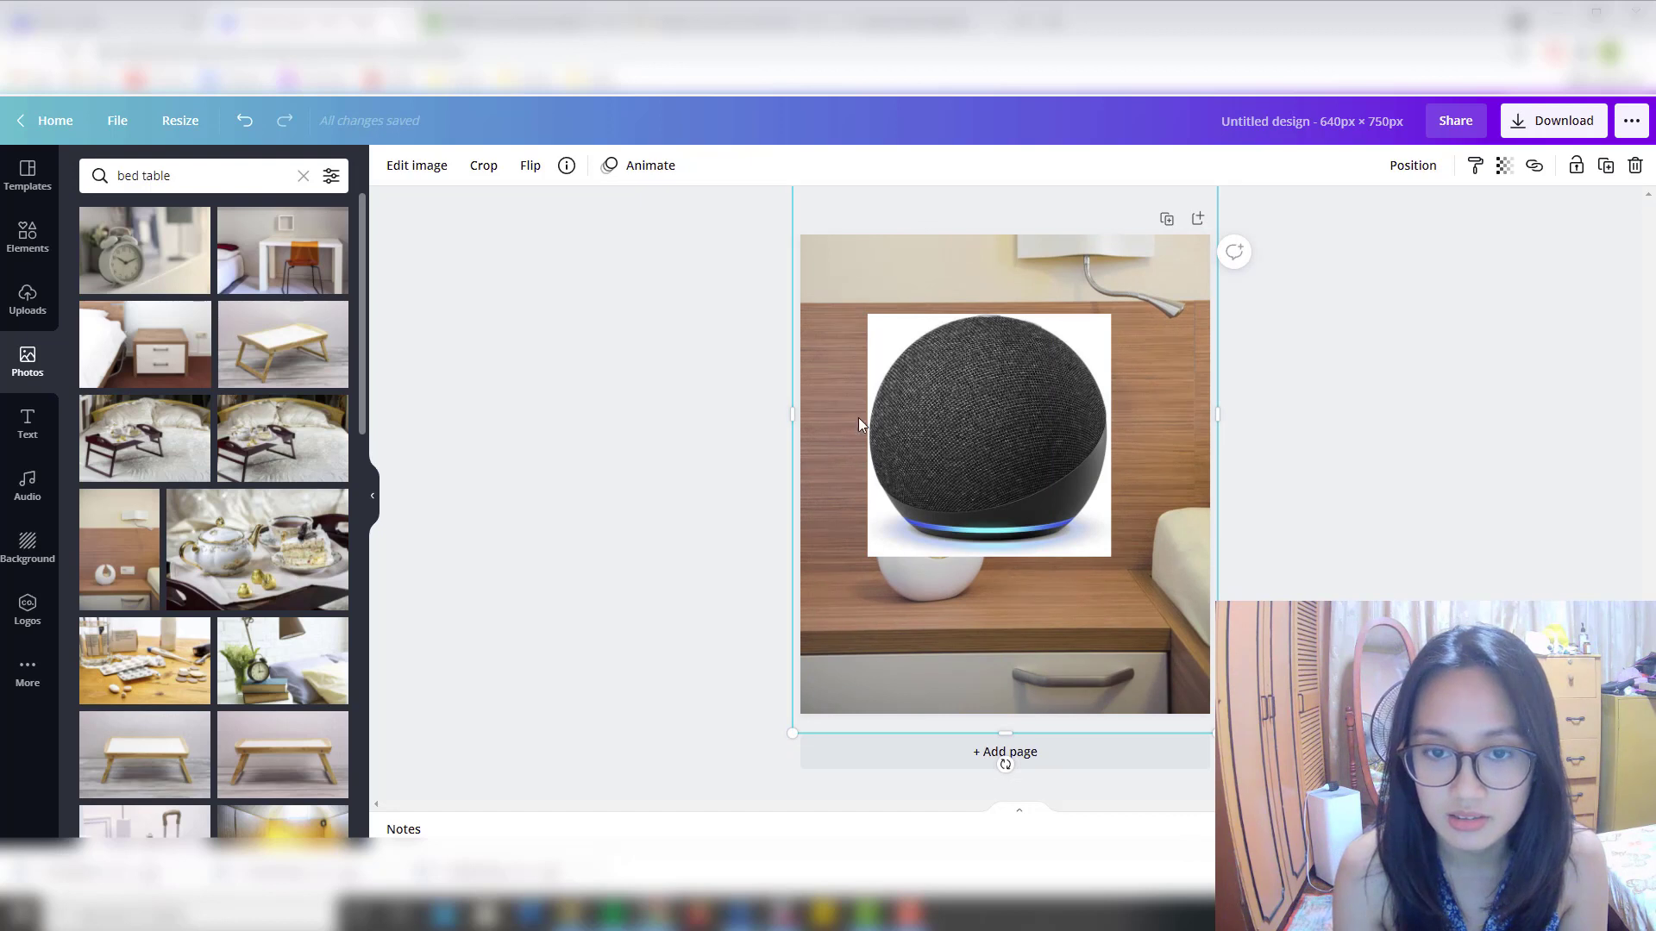
pyautogui.moveTo(792, 735)
pyautogui.mouseDown()
pyautogui.moveTo(812, 713)
pyautogui.moveTo(801, 722)
pyautogui.mouseUp()
pyautogui.moveTo(1206, 721); pyautogui.dragTo(1202, 713)
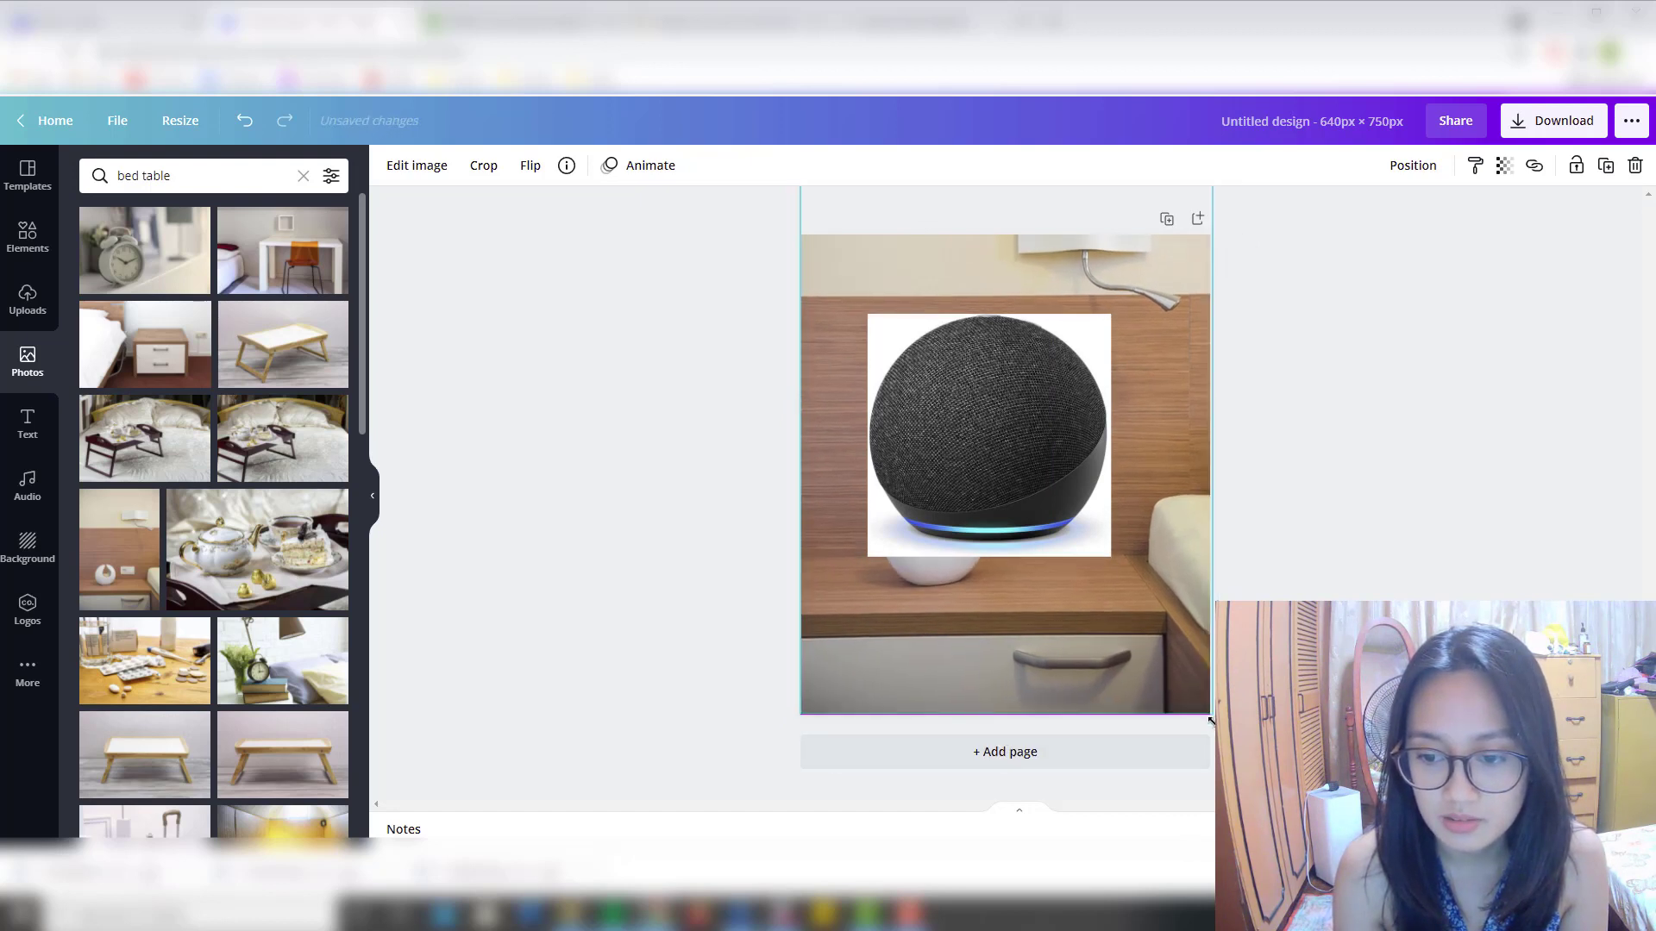
pyautogui.press('Escape')
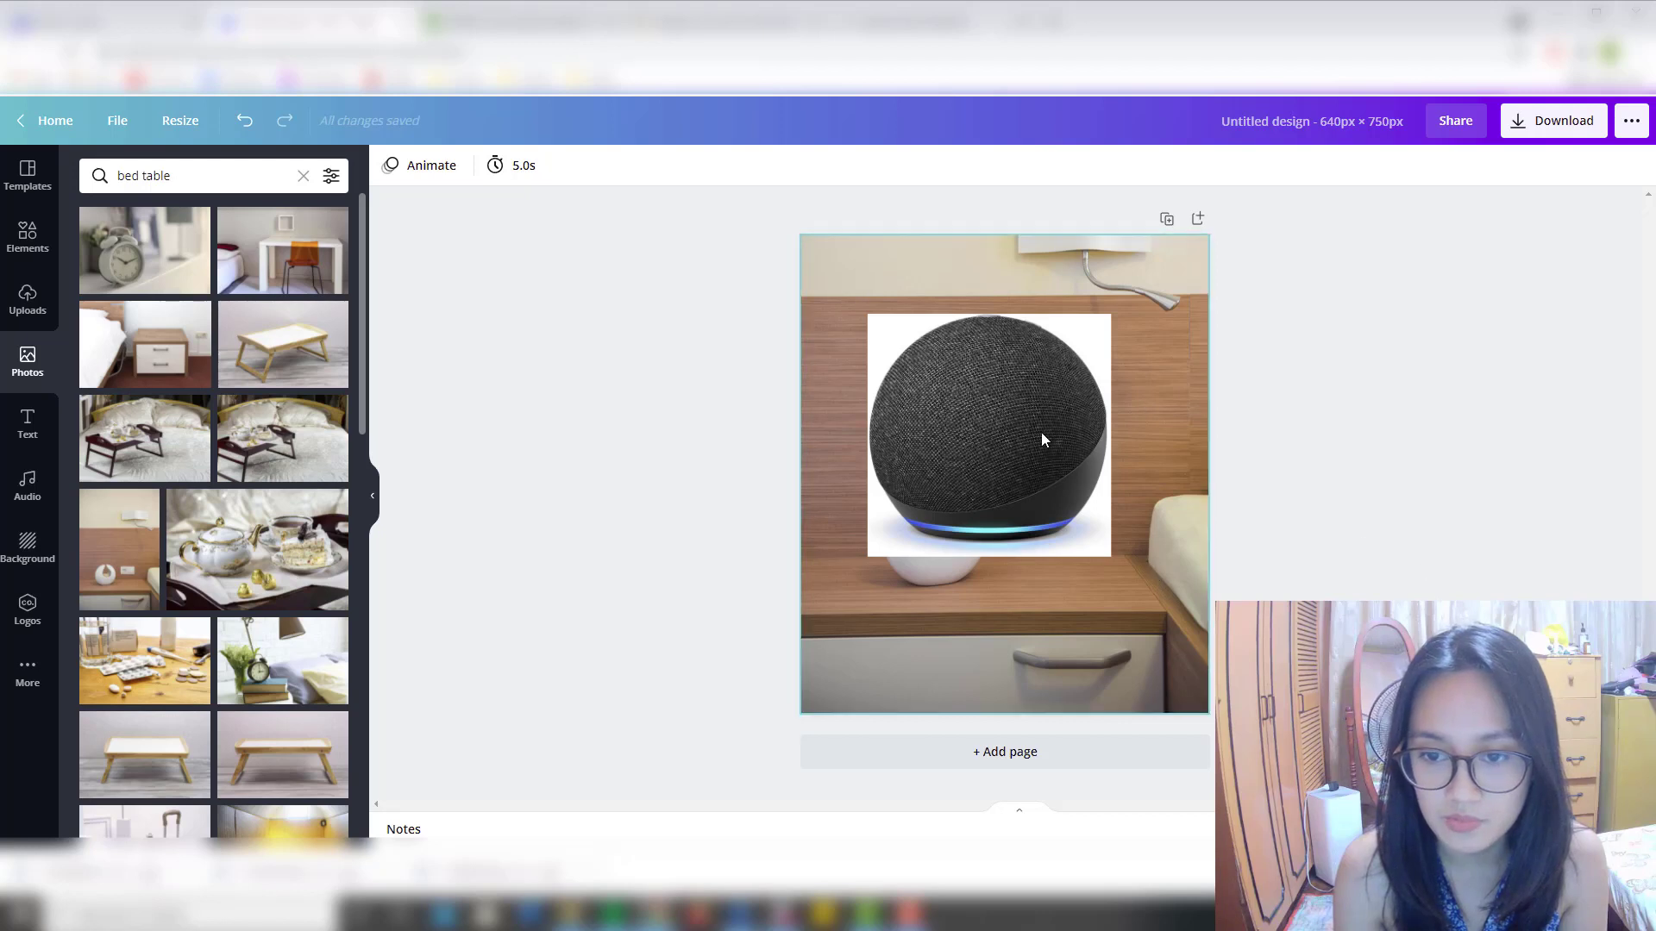
# Move the Echo Dot image down over the bedside table and remove its white background with Background Remover.
pyautogui.moveTo(1046, 437); pyautogui.dragTo(1050, 540)
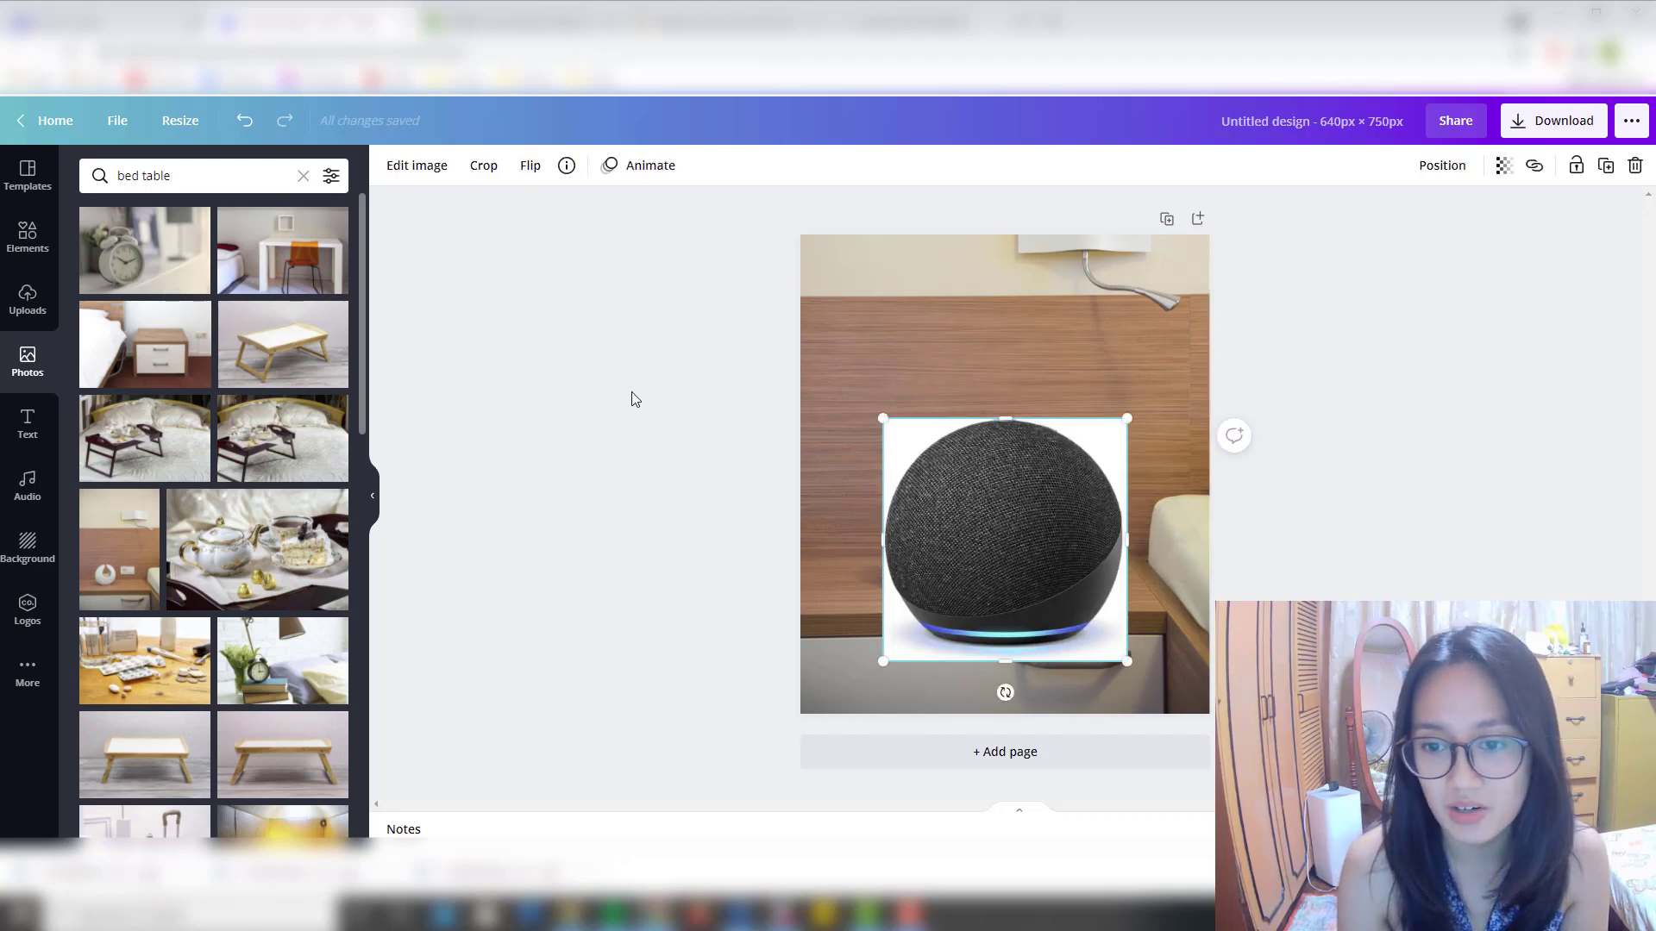
pyautogui.click(399, 170)
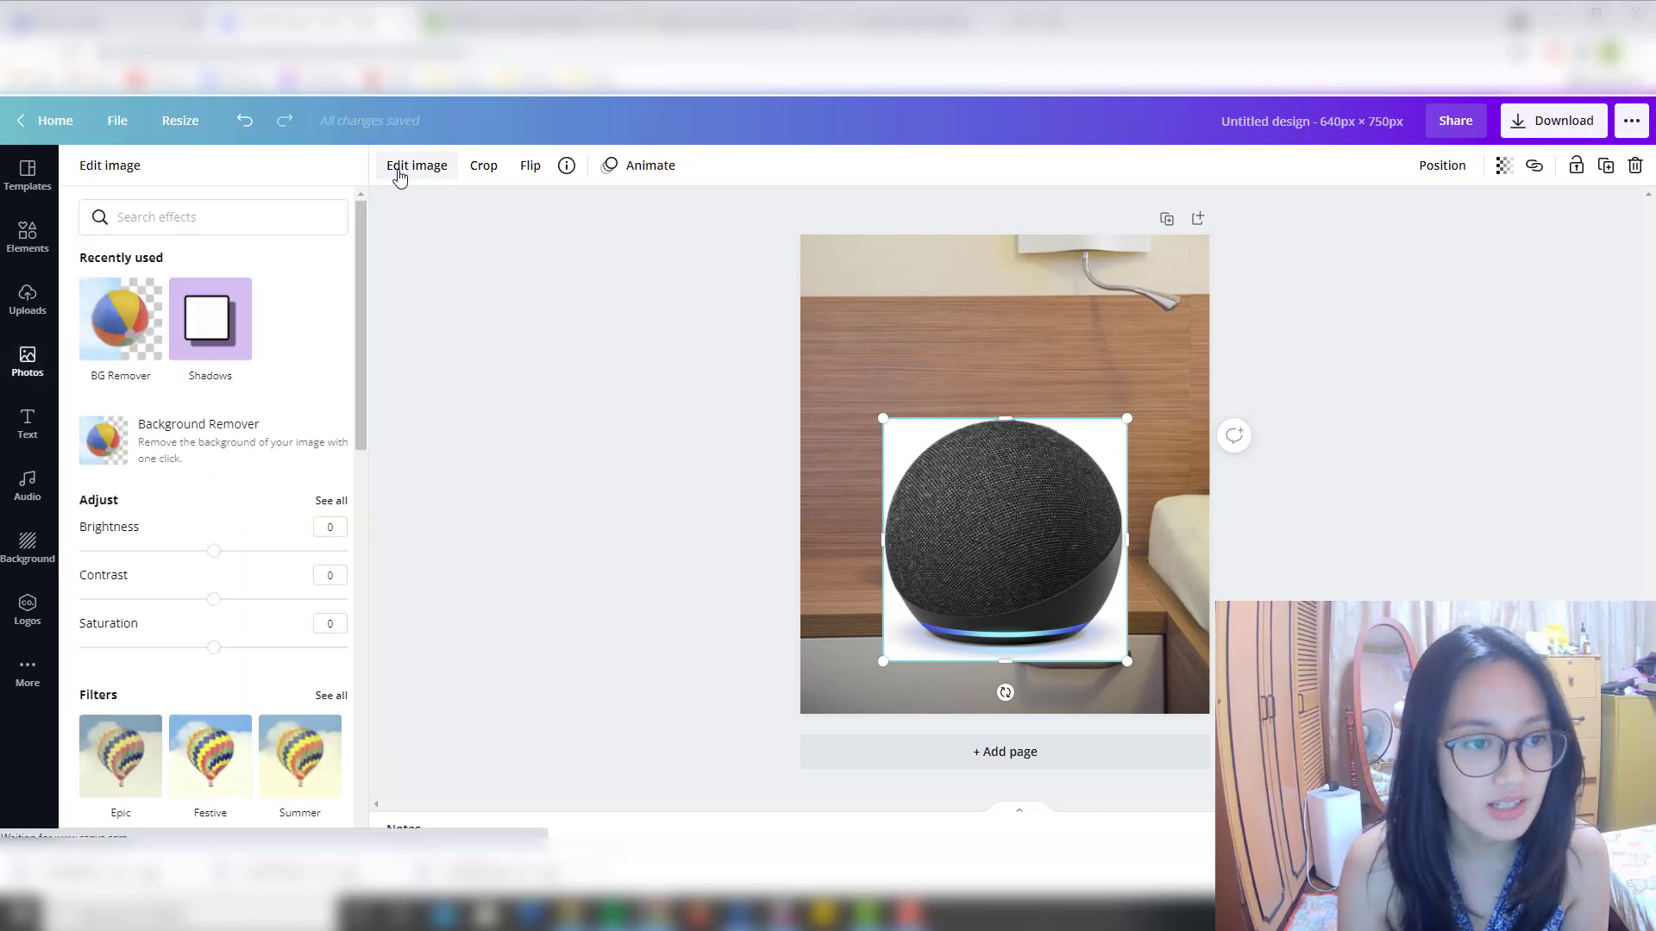
pyautogui.click(130, 320)
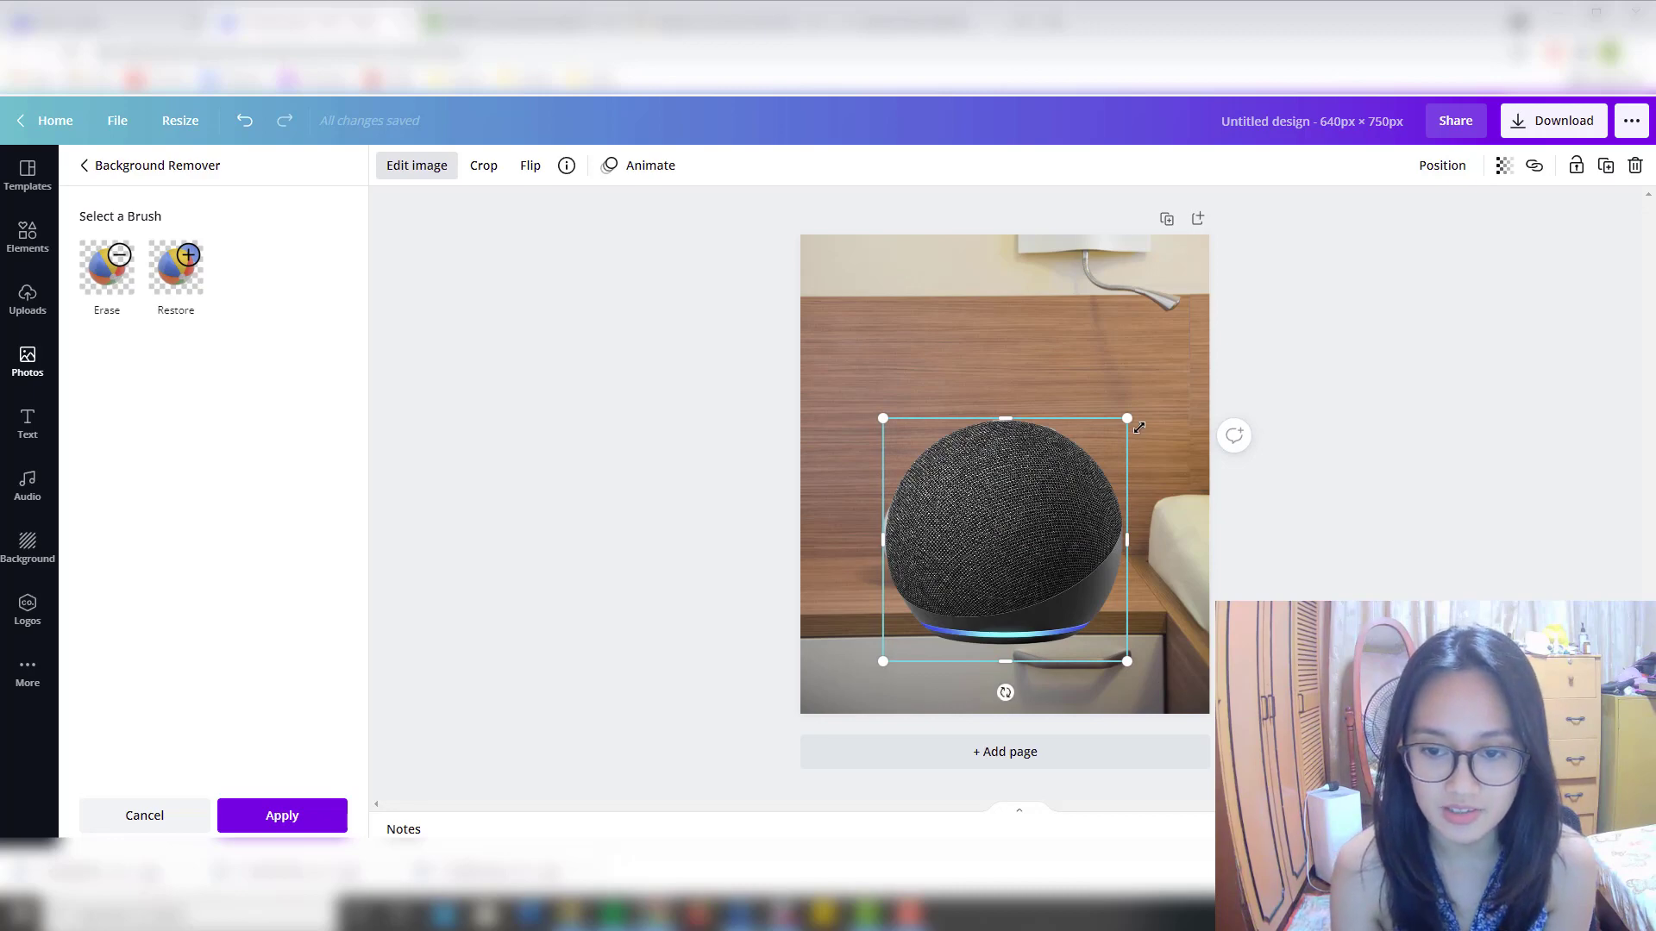
# Shrink the Echo Dot and place it on the bedside table over the white ornament, just left of the wall socket.
pyautogui.moveTo(1116, 444); pyautogui.dragTo(935, 546)
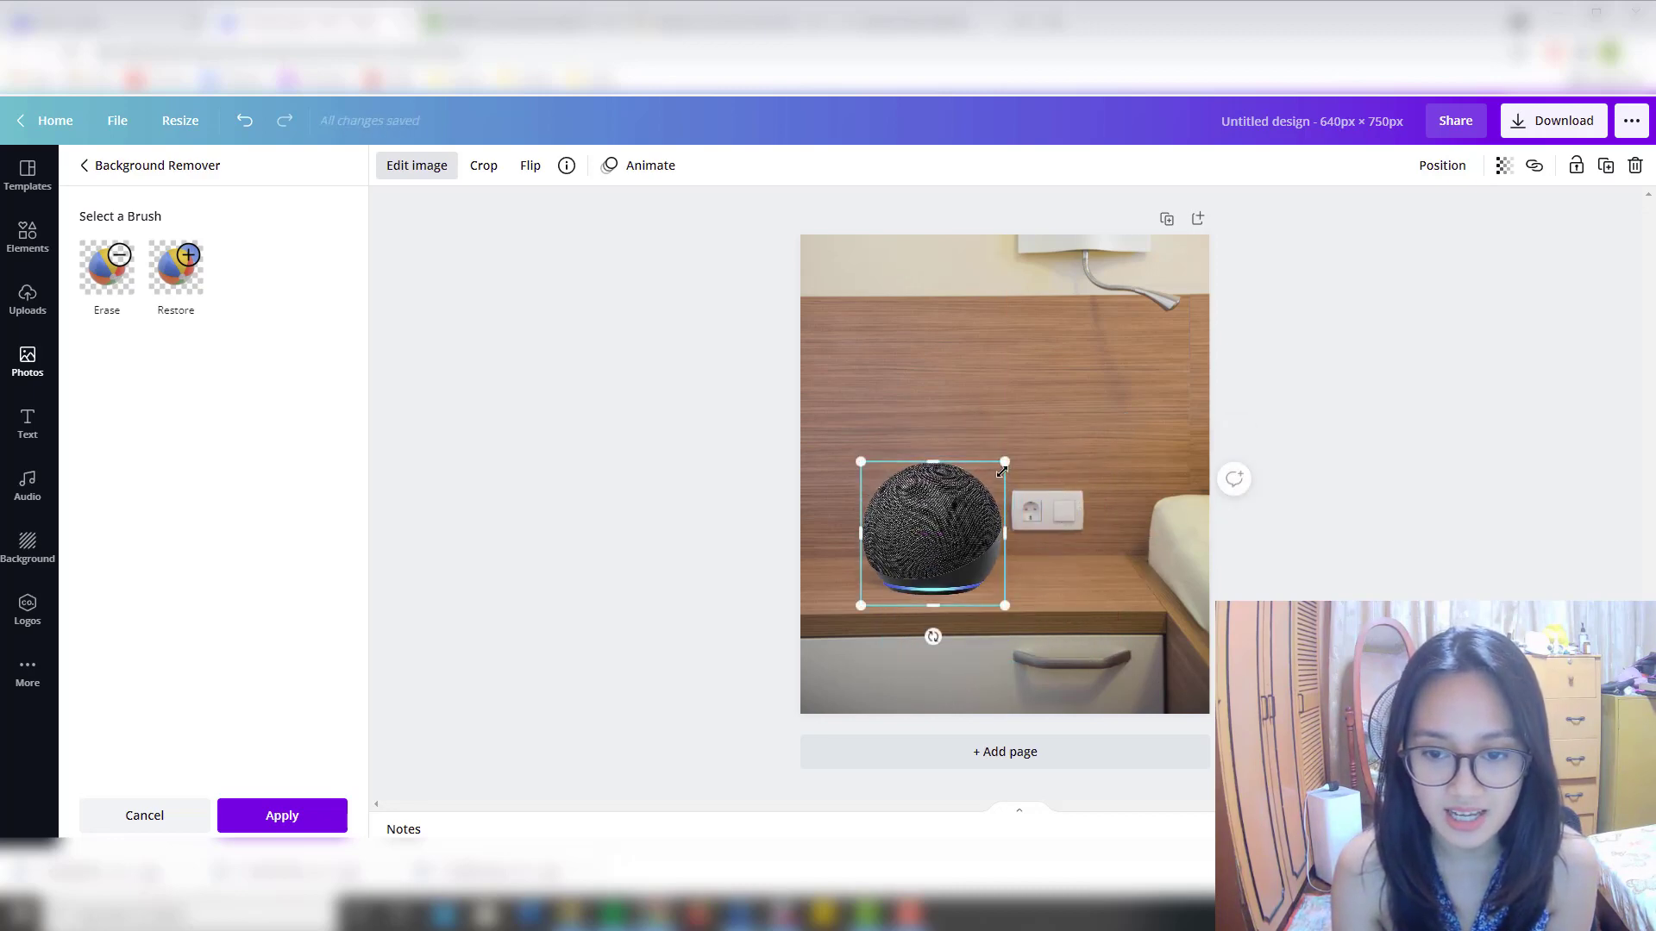
pyautogui.moveTo(1001, 461); pyautogui.dragTo(988, 492)
pyautogui.moveTo(921, 547); pyautogui.dragTo(939, 536)
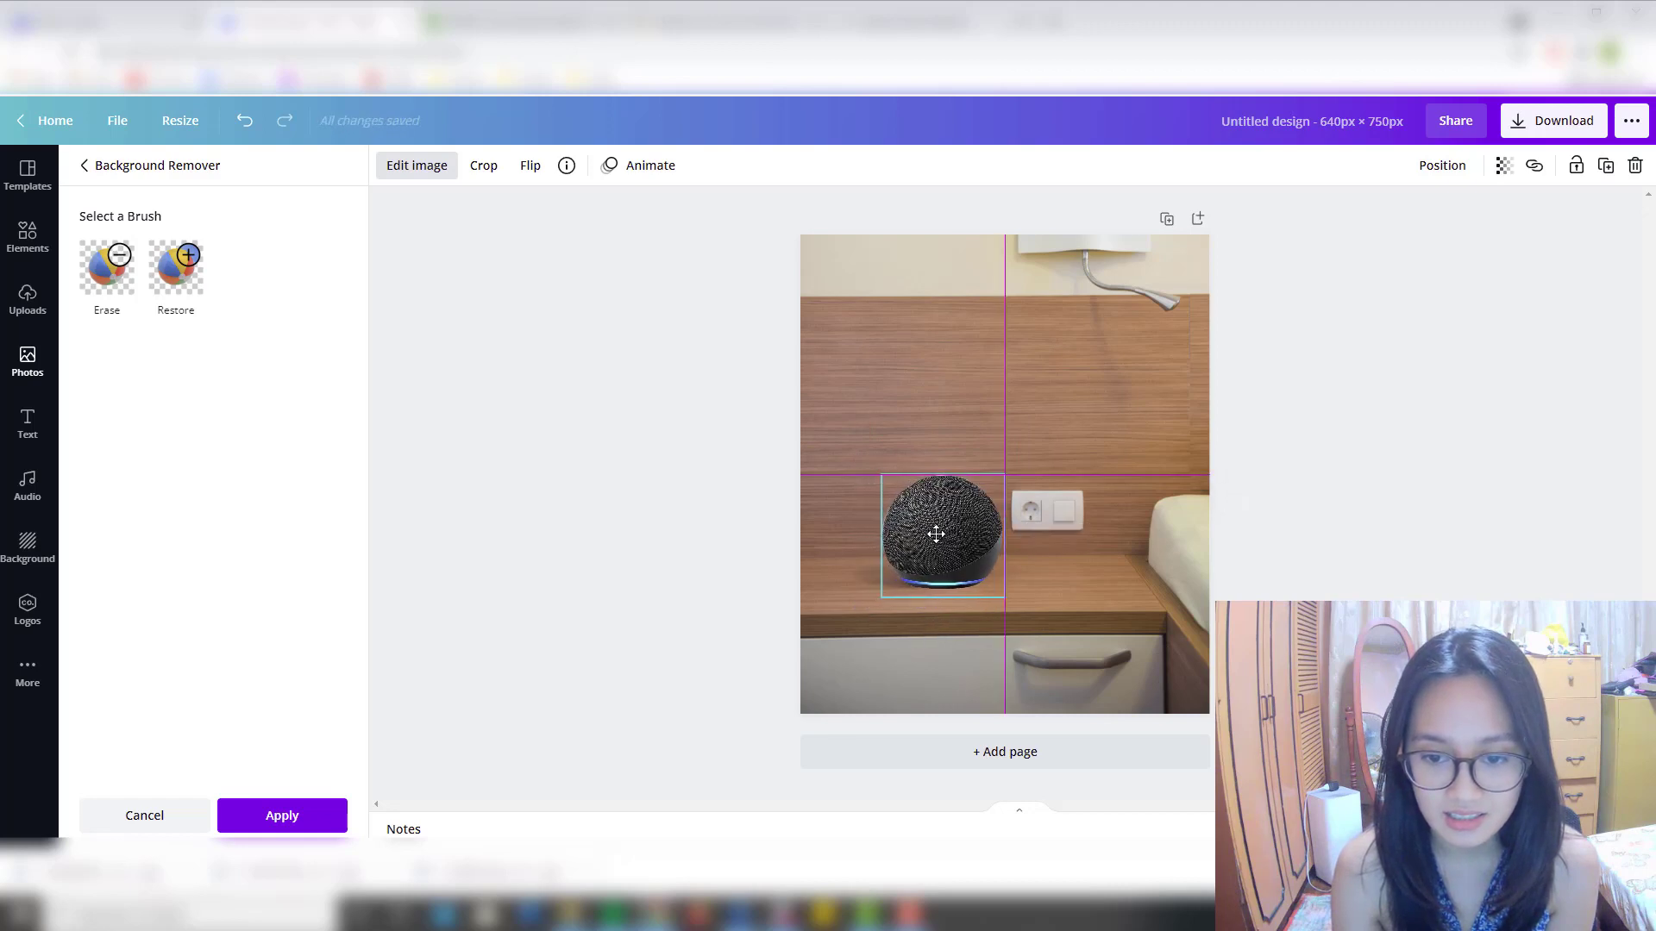
pyautogui.click(1361, 536)
pyautogui.click(999, 504)
pyautogui.click(968, 515)
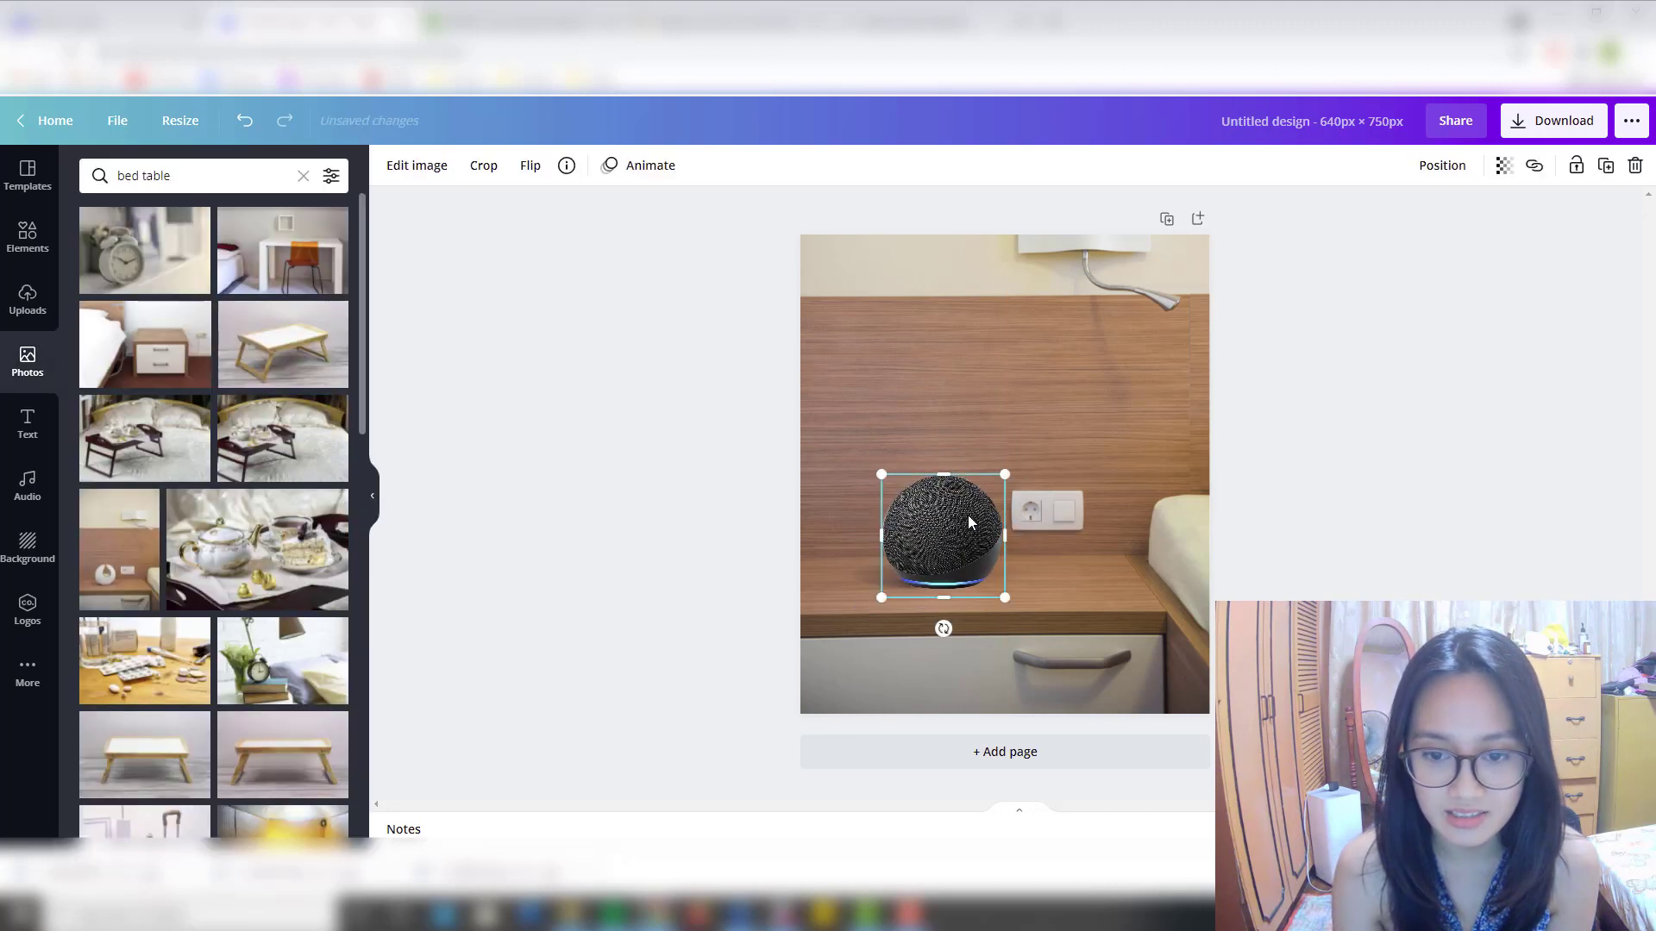
# Flip the Echo Dot horizontally and nudge it slightly left on the bedside table.
pyautogui.click(421, 169)
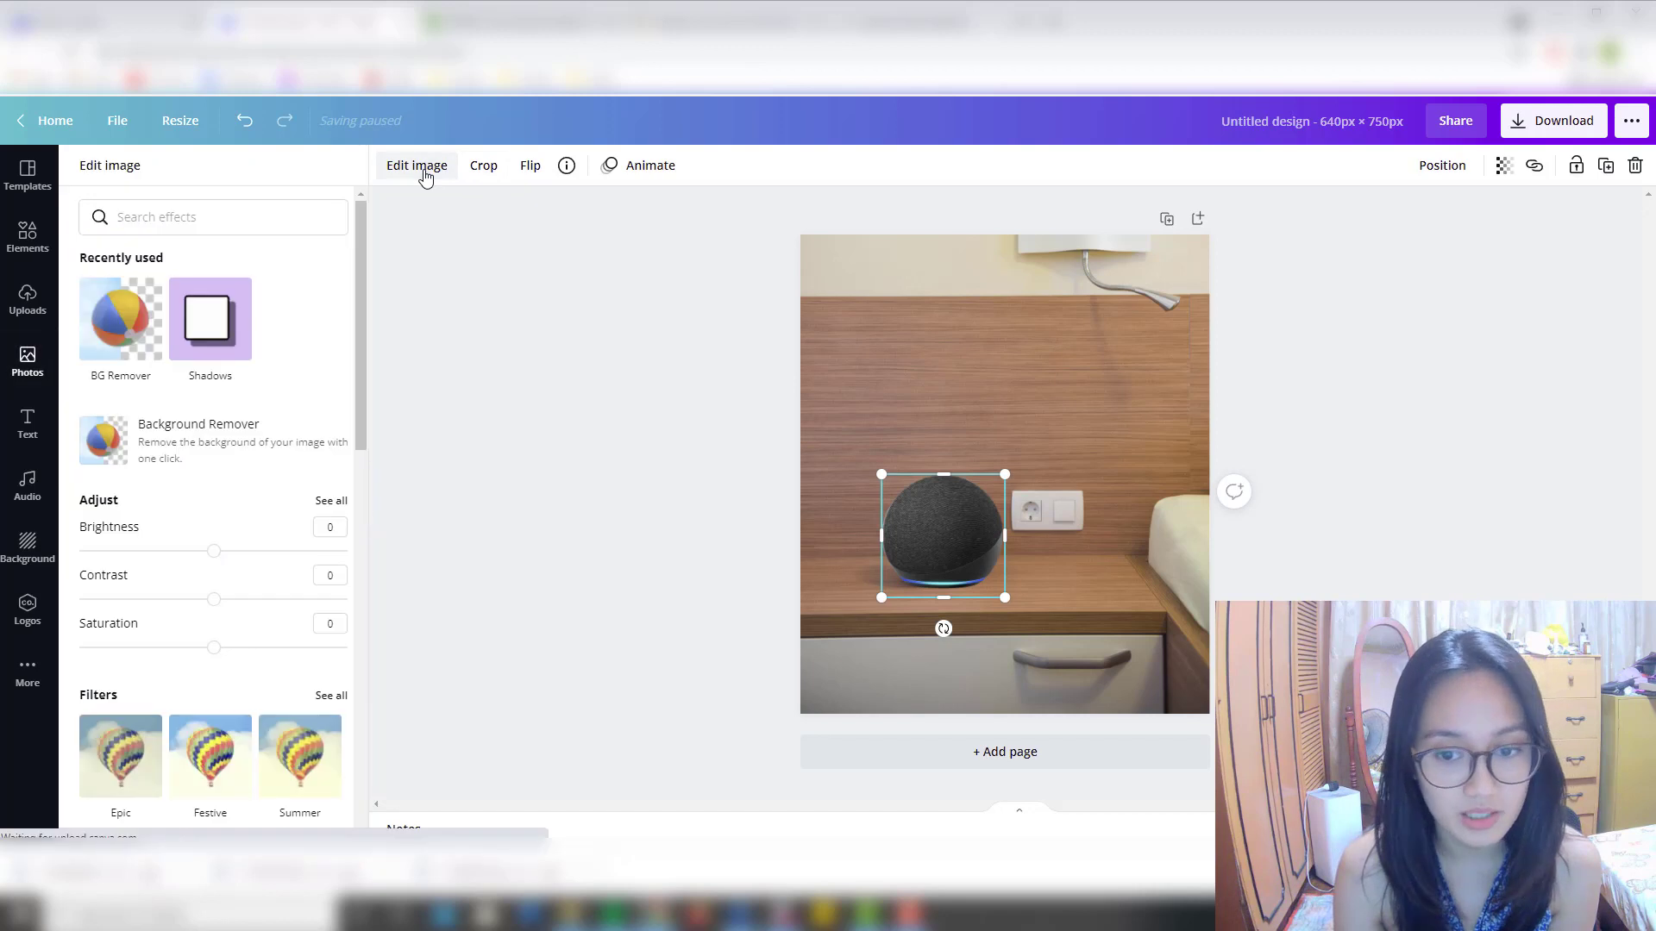
pyautogui.click(530, 165)
pyautogui.click(580, 210)
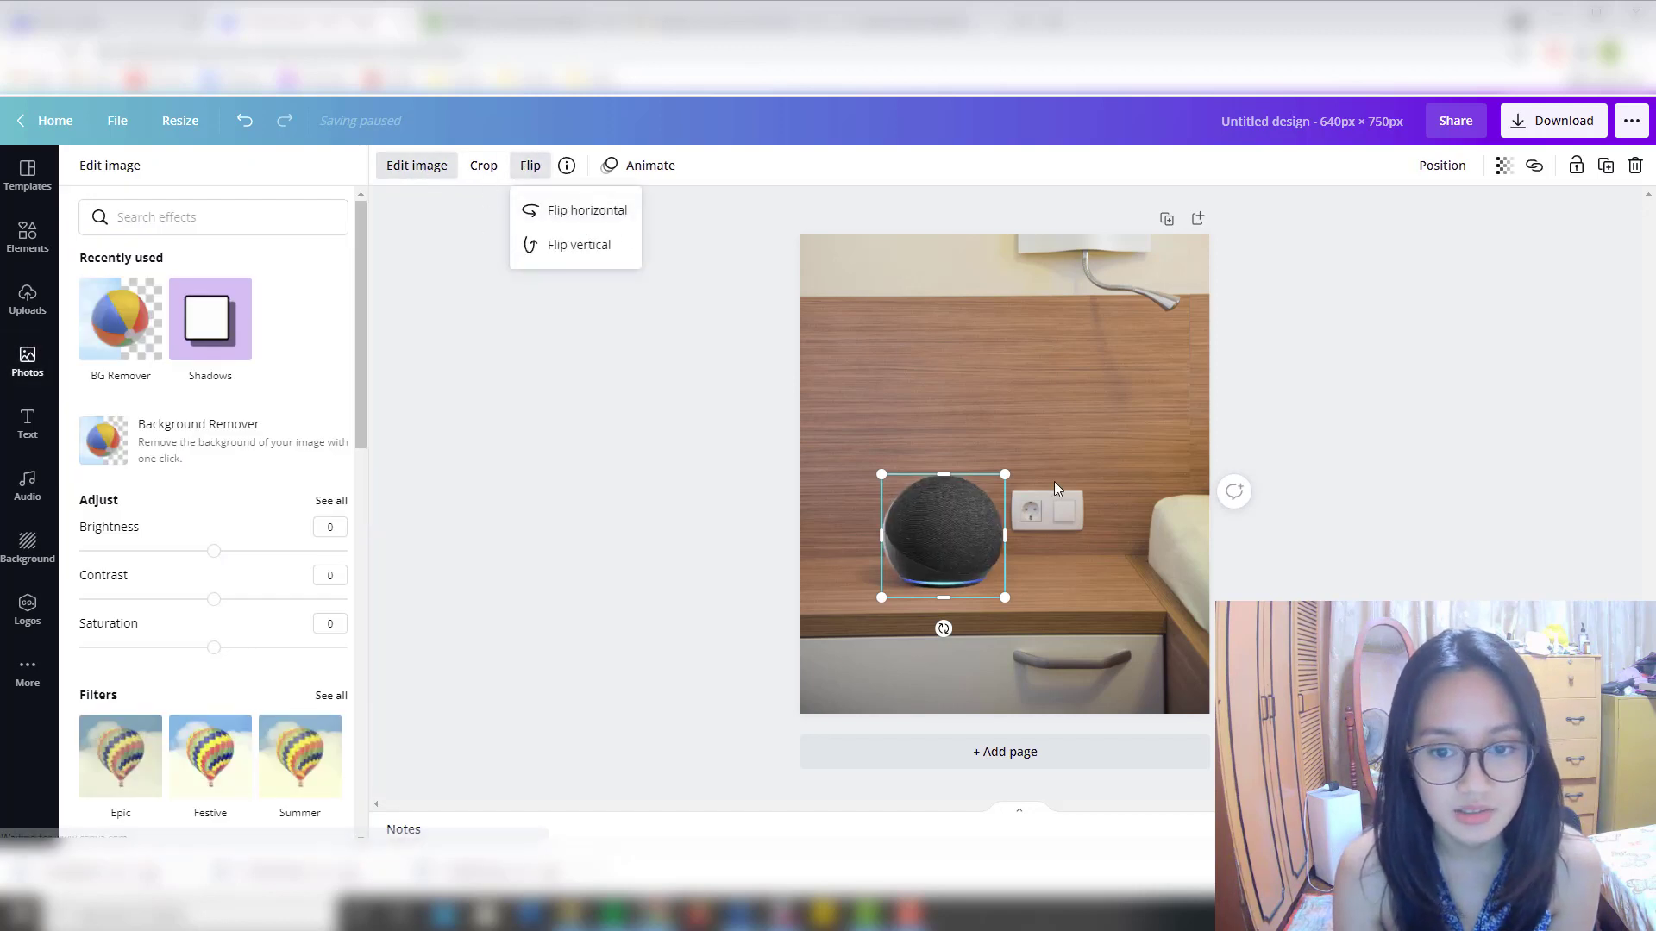
pyautogui.moveTo(919, 516); pyautogui.dragTo(914, 516)
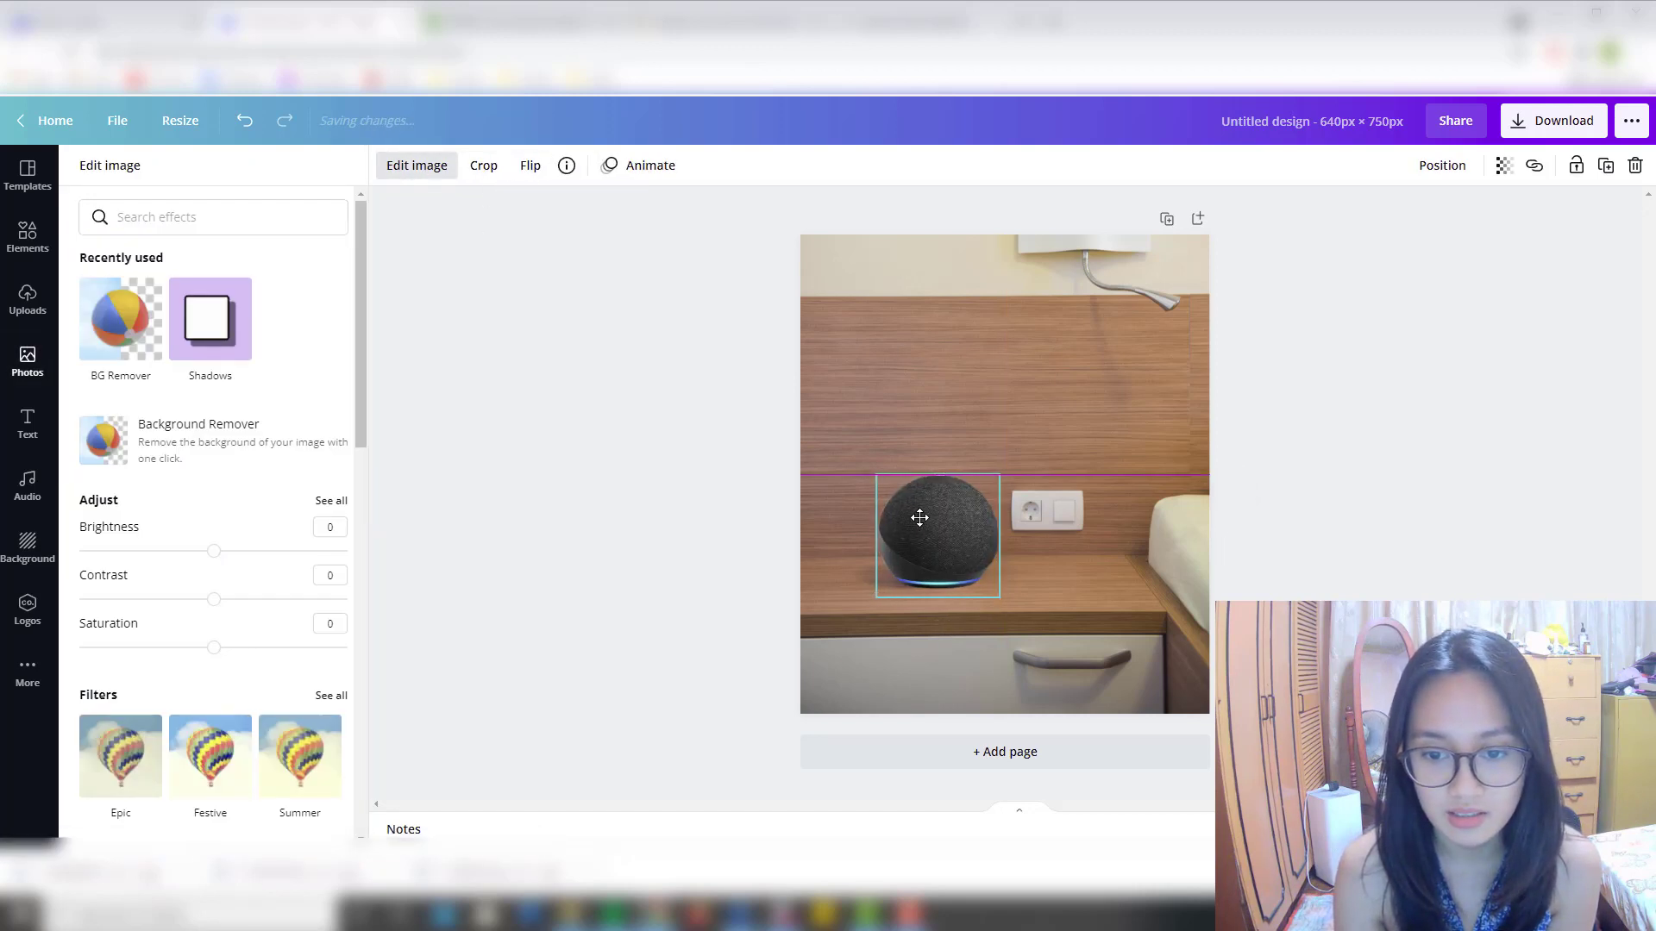
pyautogui.click(1434, 541)
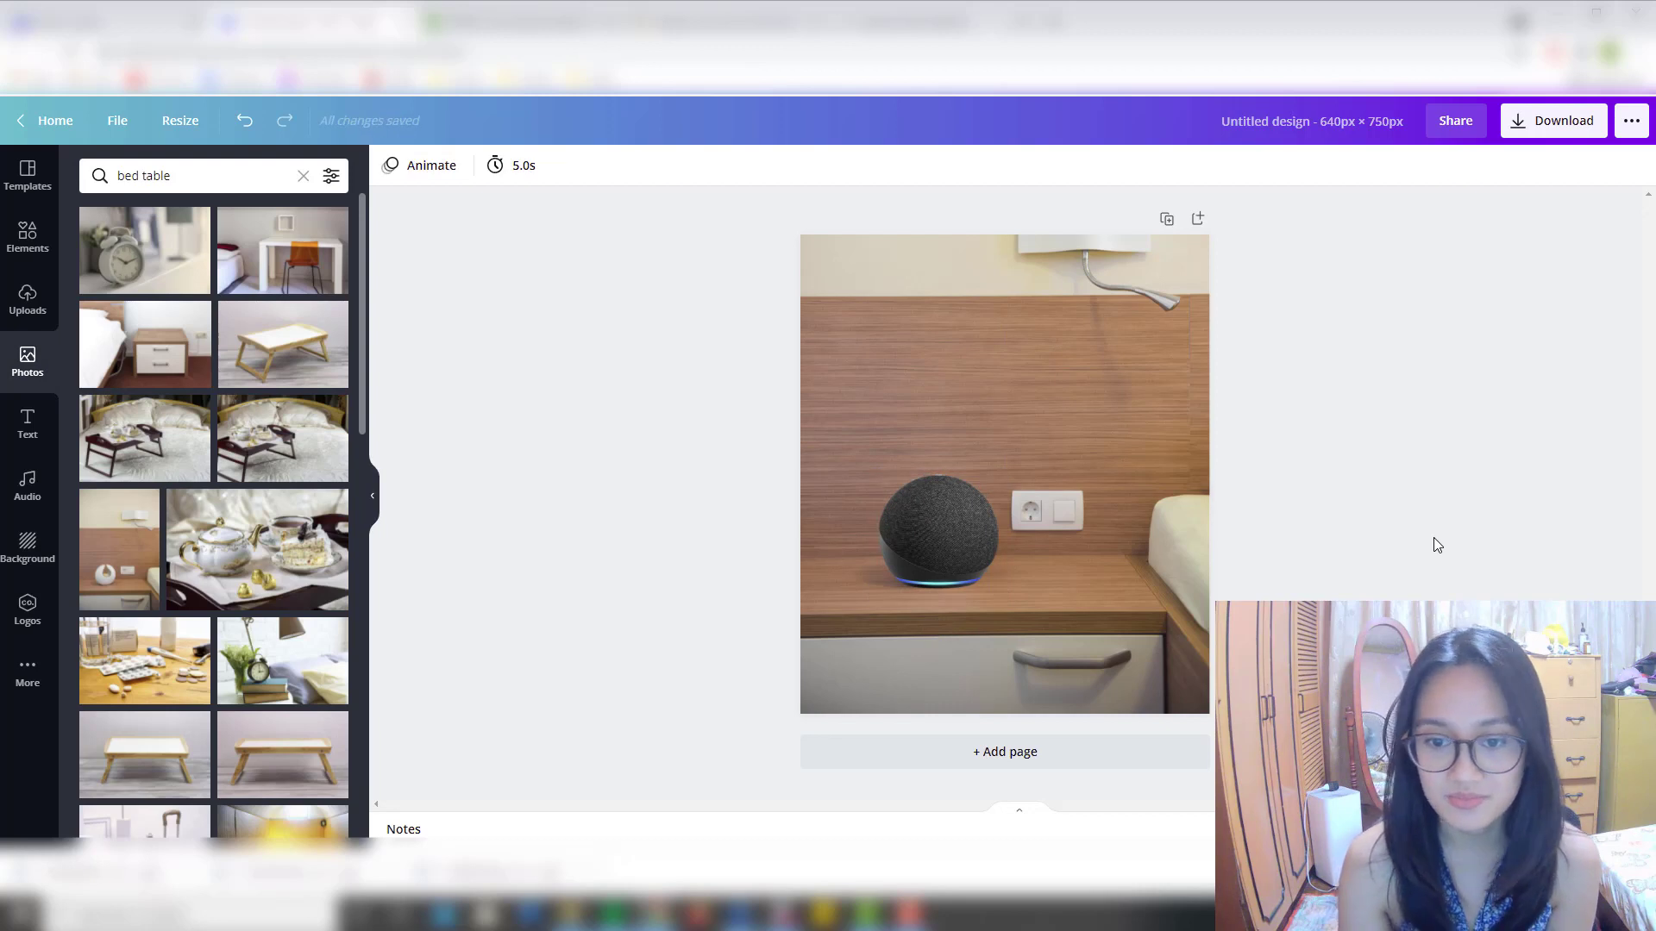
# Enlarge the Echo Dot slightly from its upper-left corner.
pyautogui.click(921, 489)
pyautogui.moveTo(877, 474); pyautogui.dragTo(868, 470)
pyautogui.click(1441, 441)
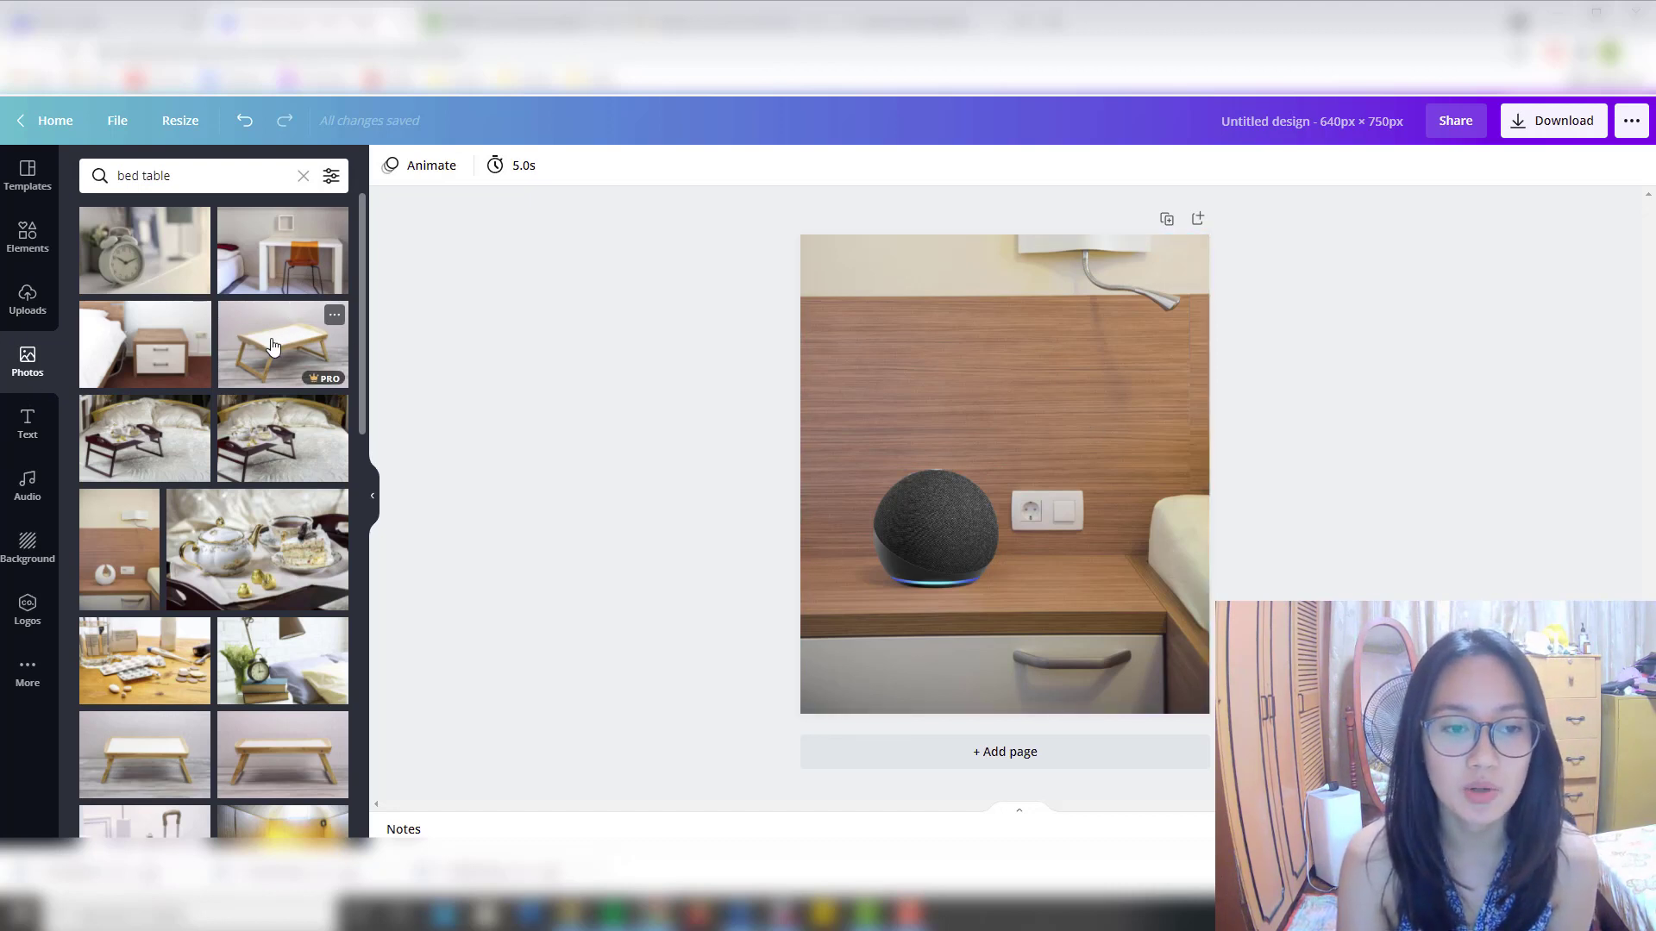
# Add a blank second page to the design, and search Google for "royalty free images" in the browser tab showing Pixabay.
pyautogui.click(1064, 762)
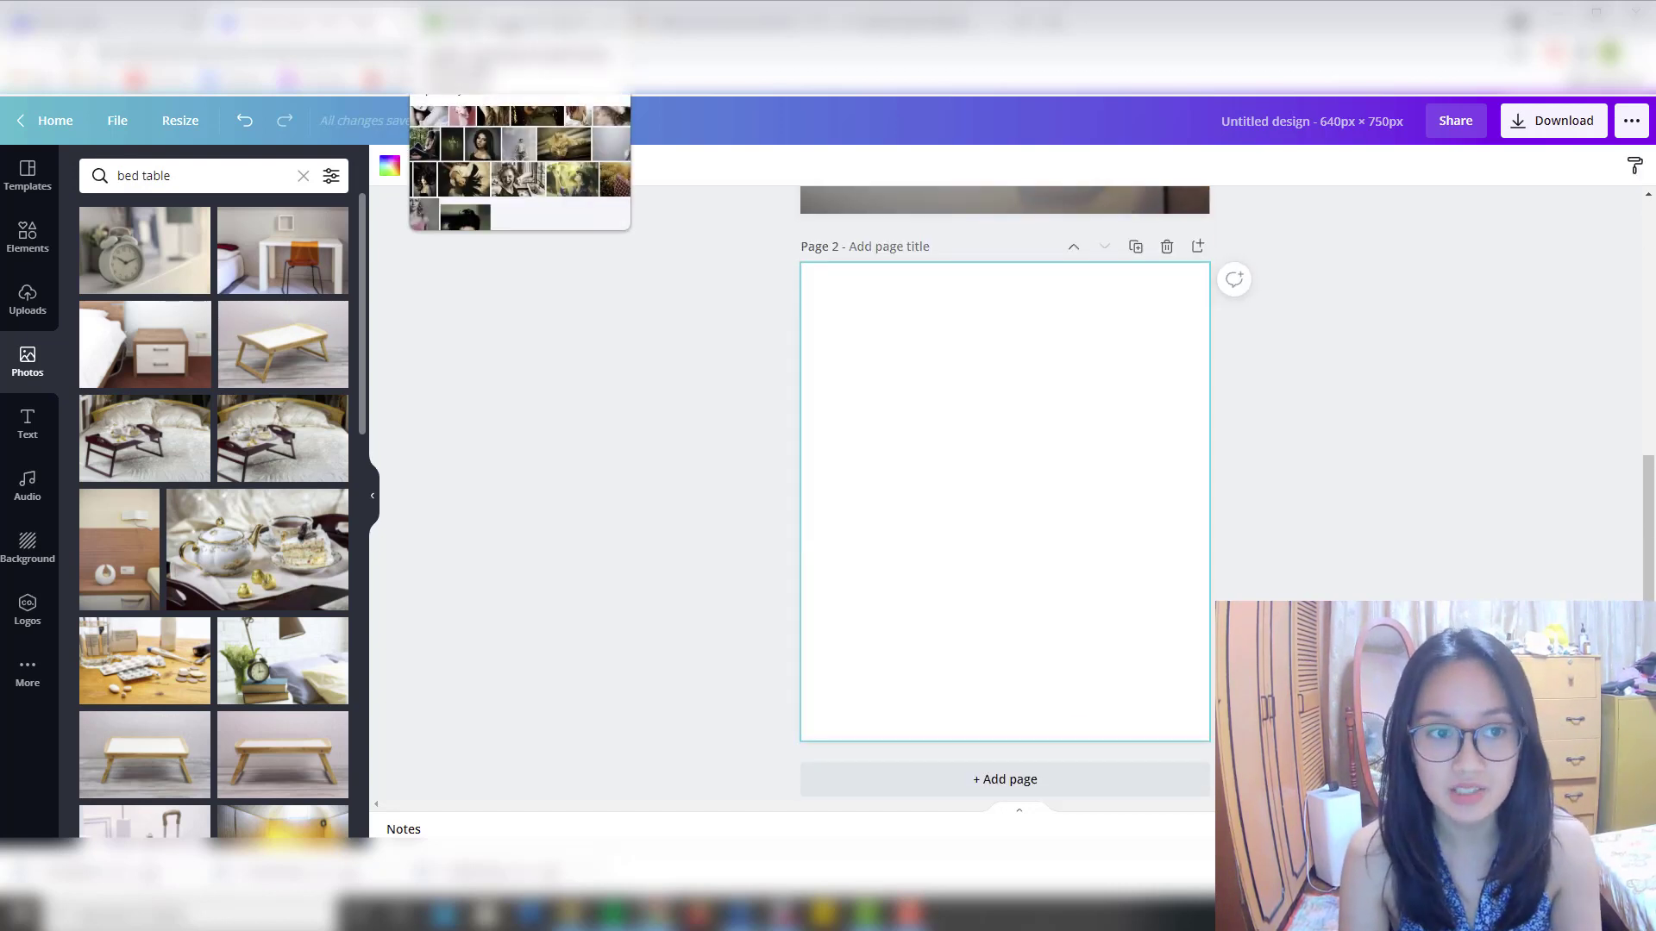
pyautogui.click(518, 21)
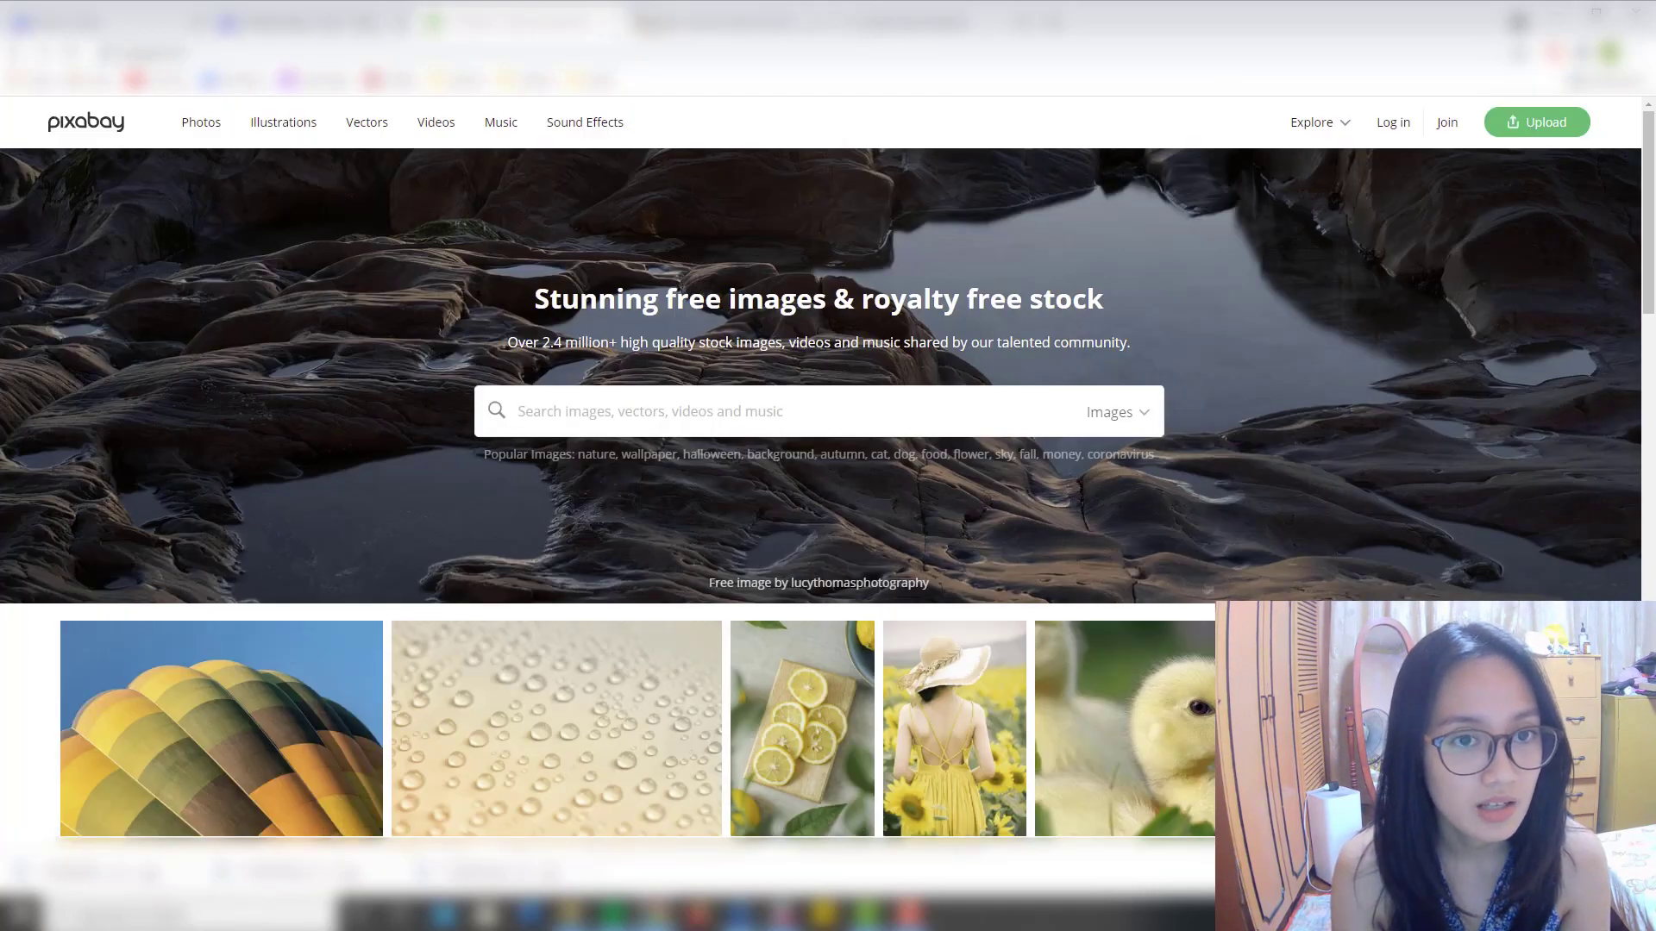
pyautogui.hotkey('ctrl', 'l')
pyautogui.write('roy')
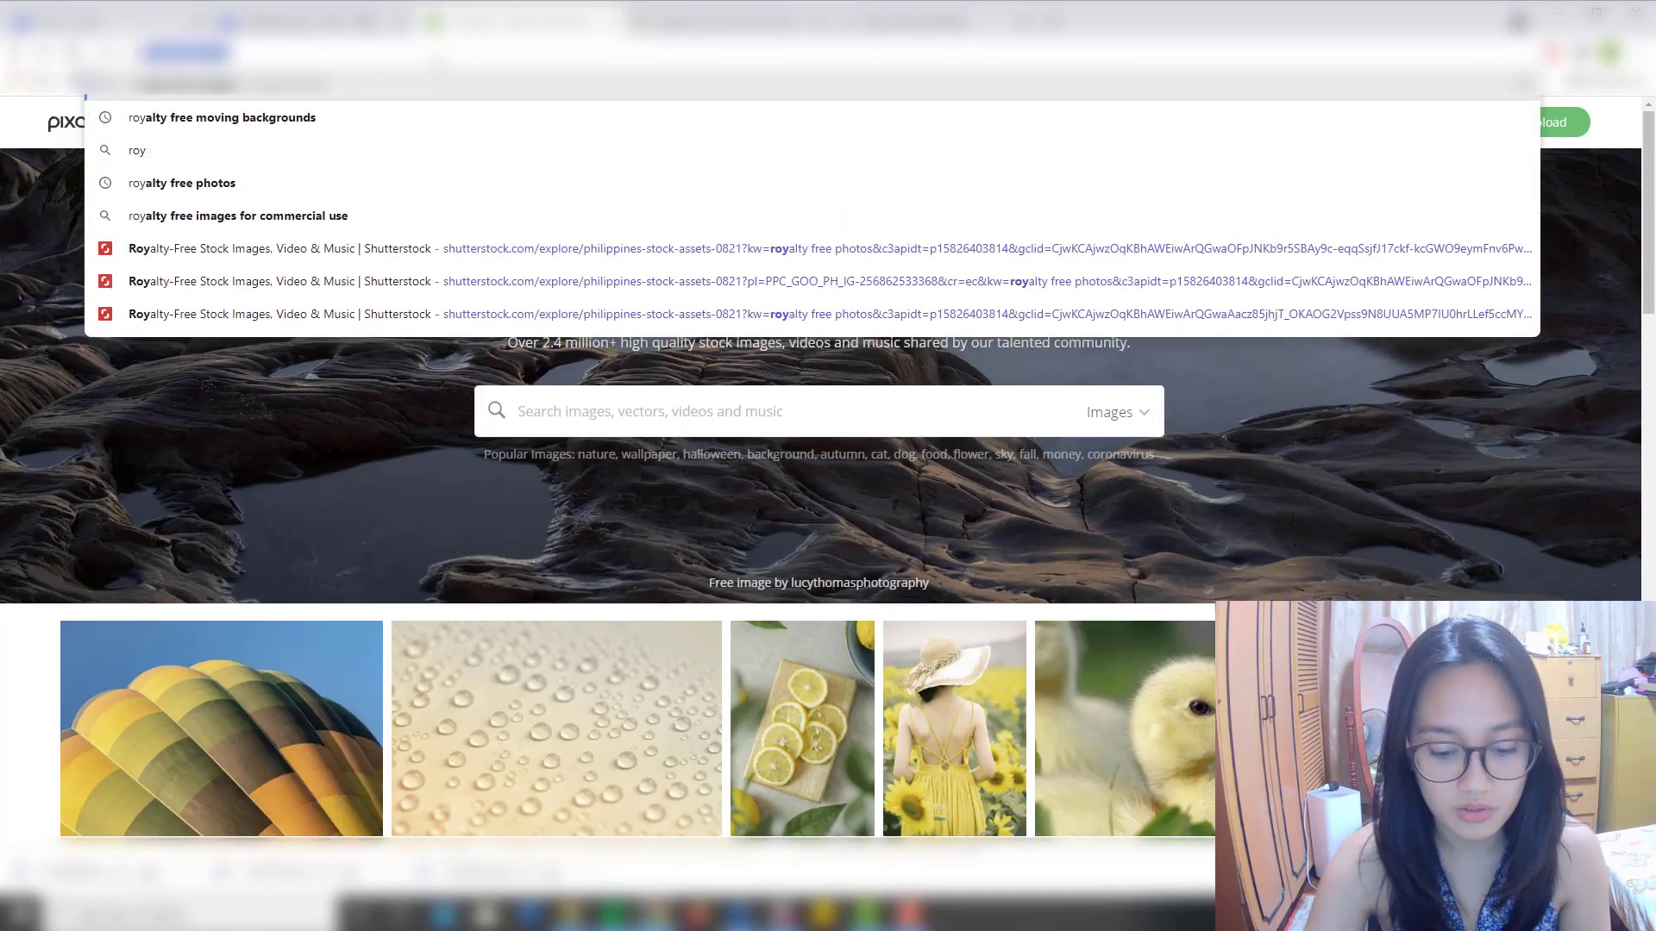
pyautogui.write('alty free images')
pyautogui.press('Return')
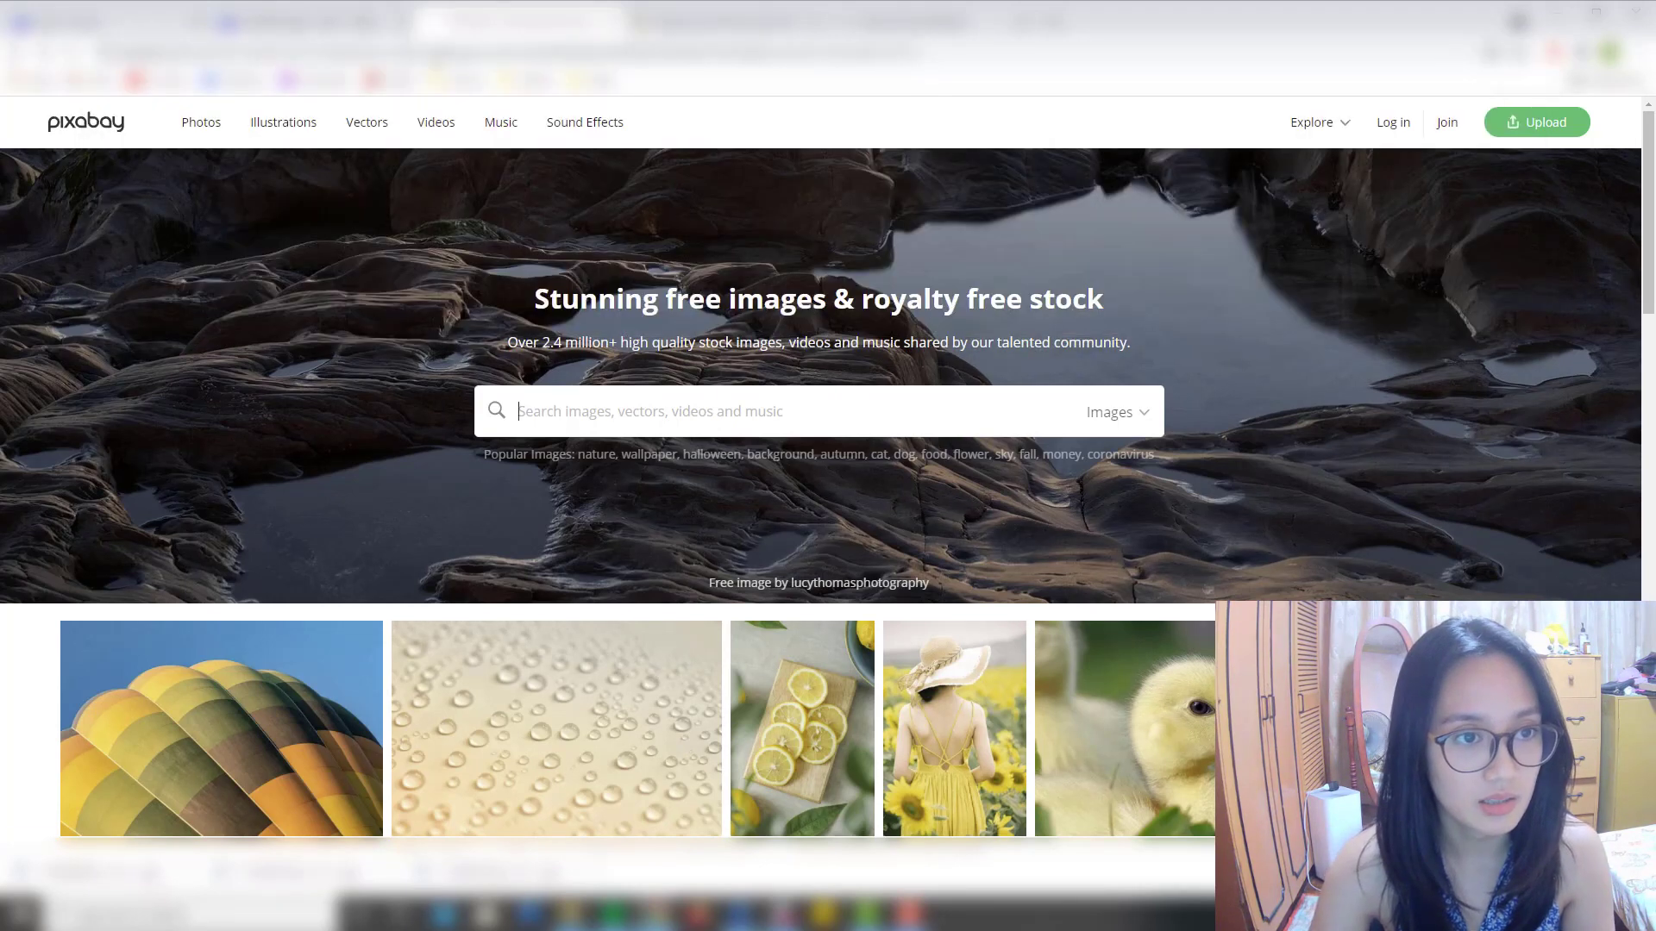
# Look through the search results for free image sites and open Pixabay.
pyautogui.scroll(-4, 340, 104)
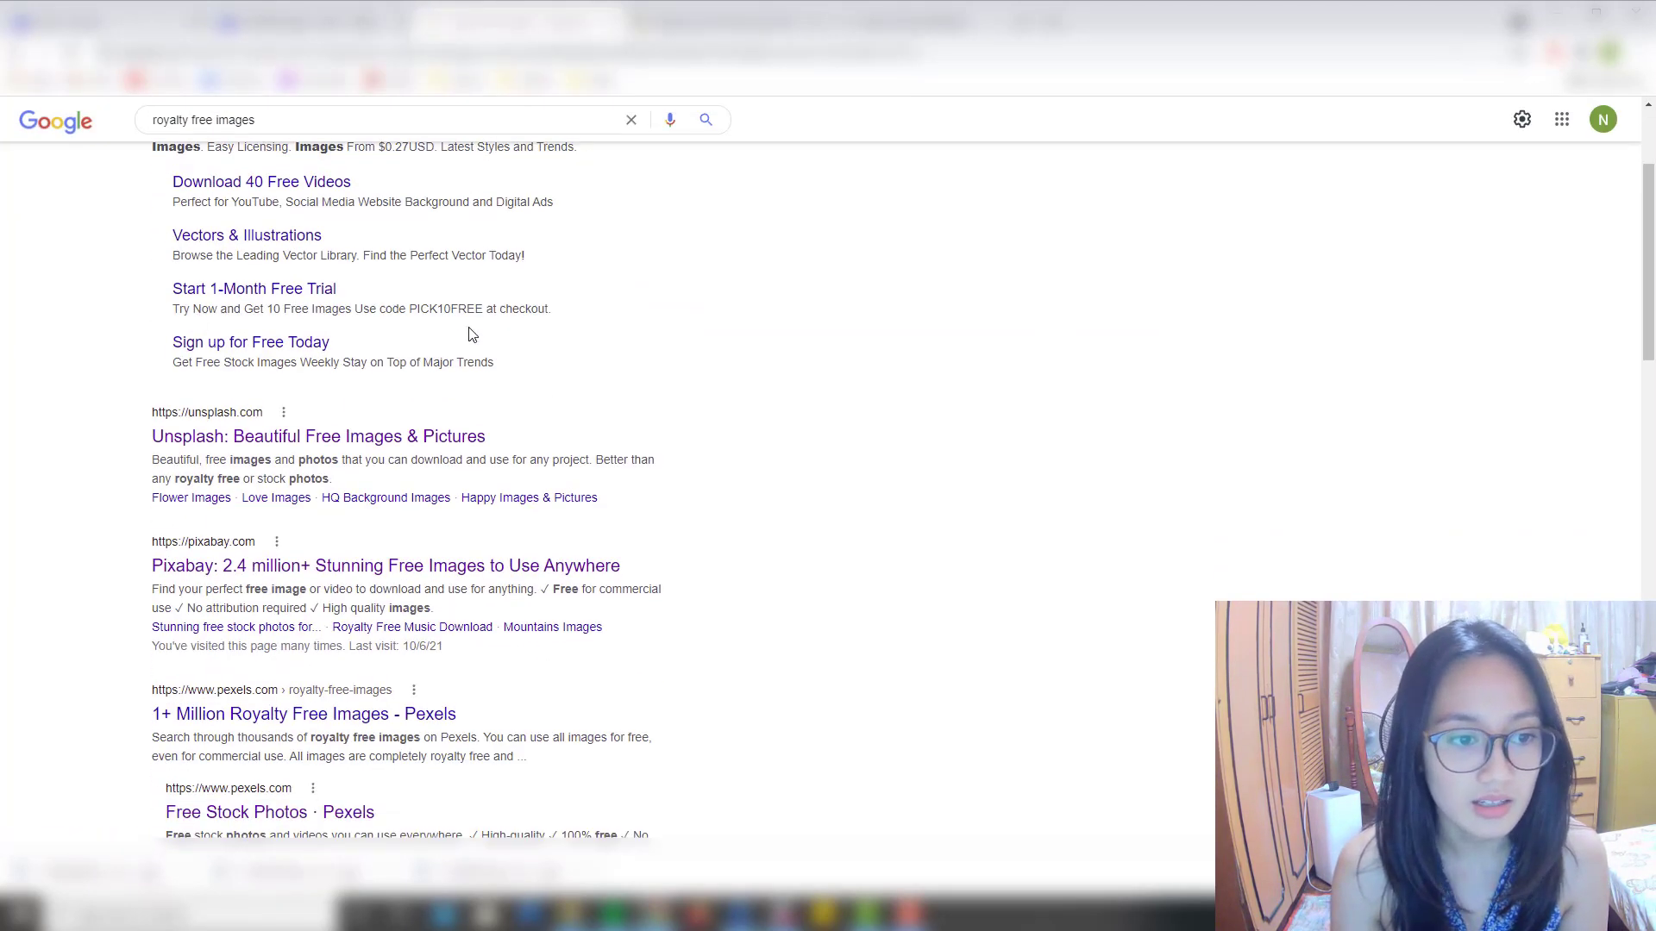
pyautogui.scroll(-4, 278, 555)
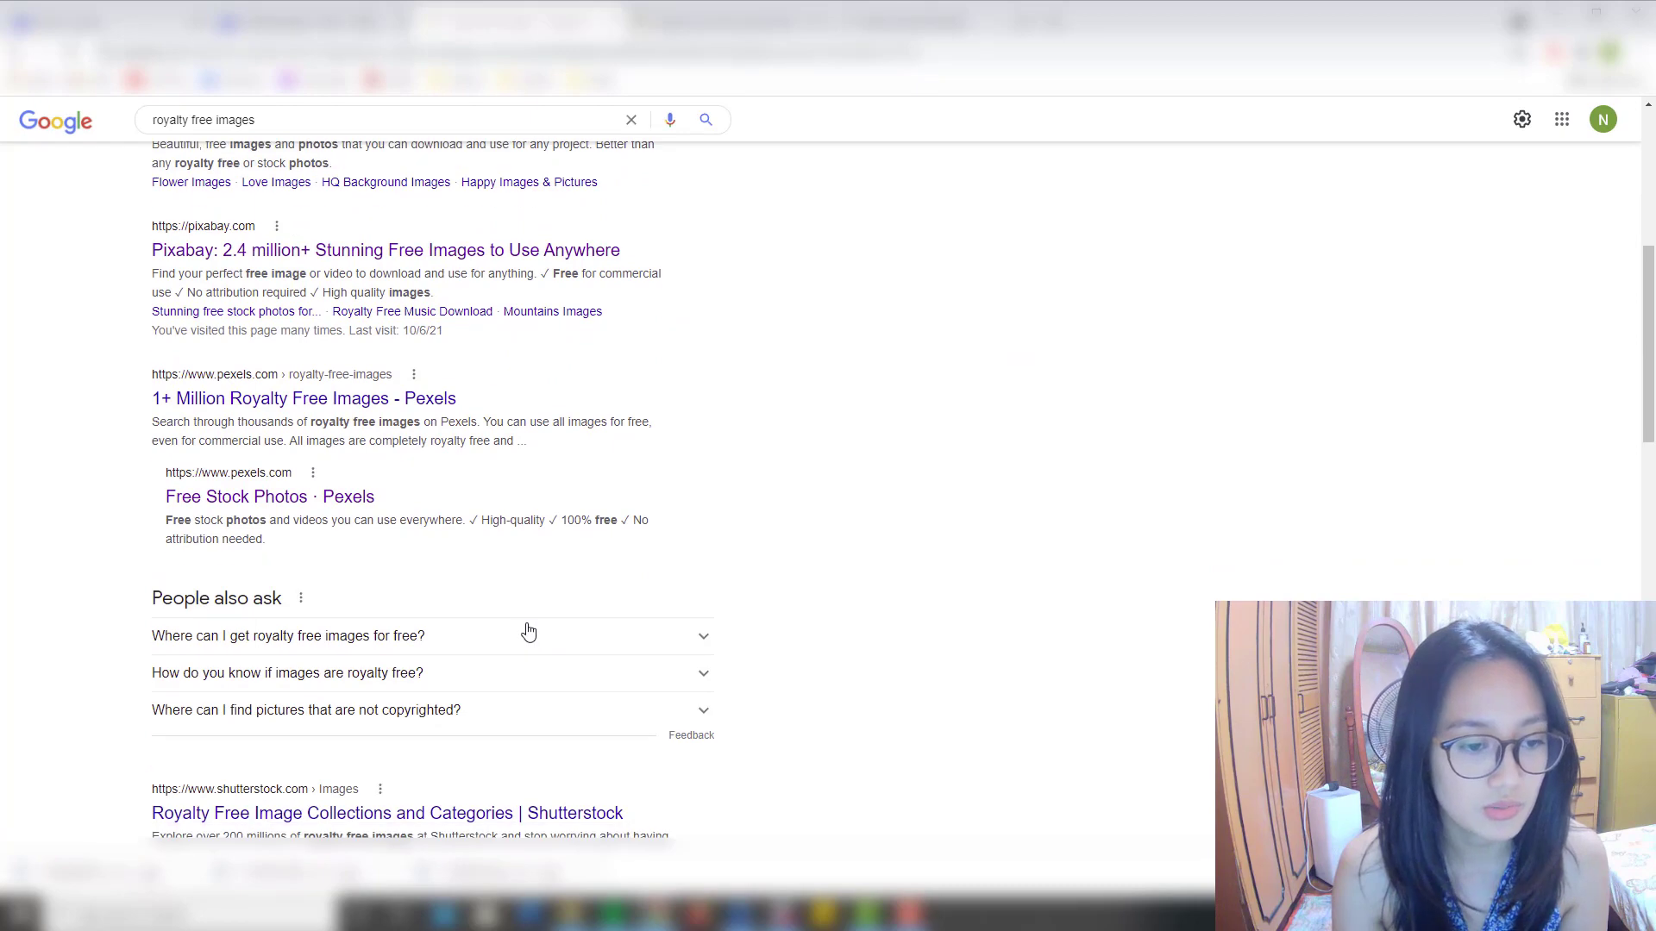
pyautogui.scroll(-2, 356, 672)
pyautogui.scroll(4, 356, 672)
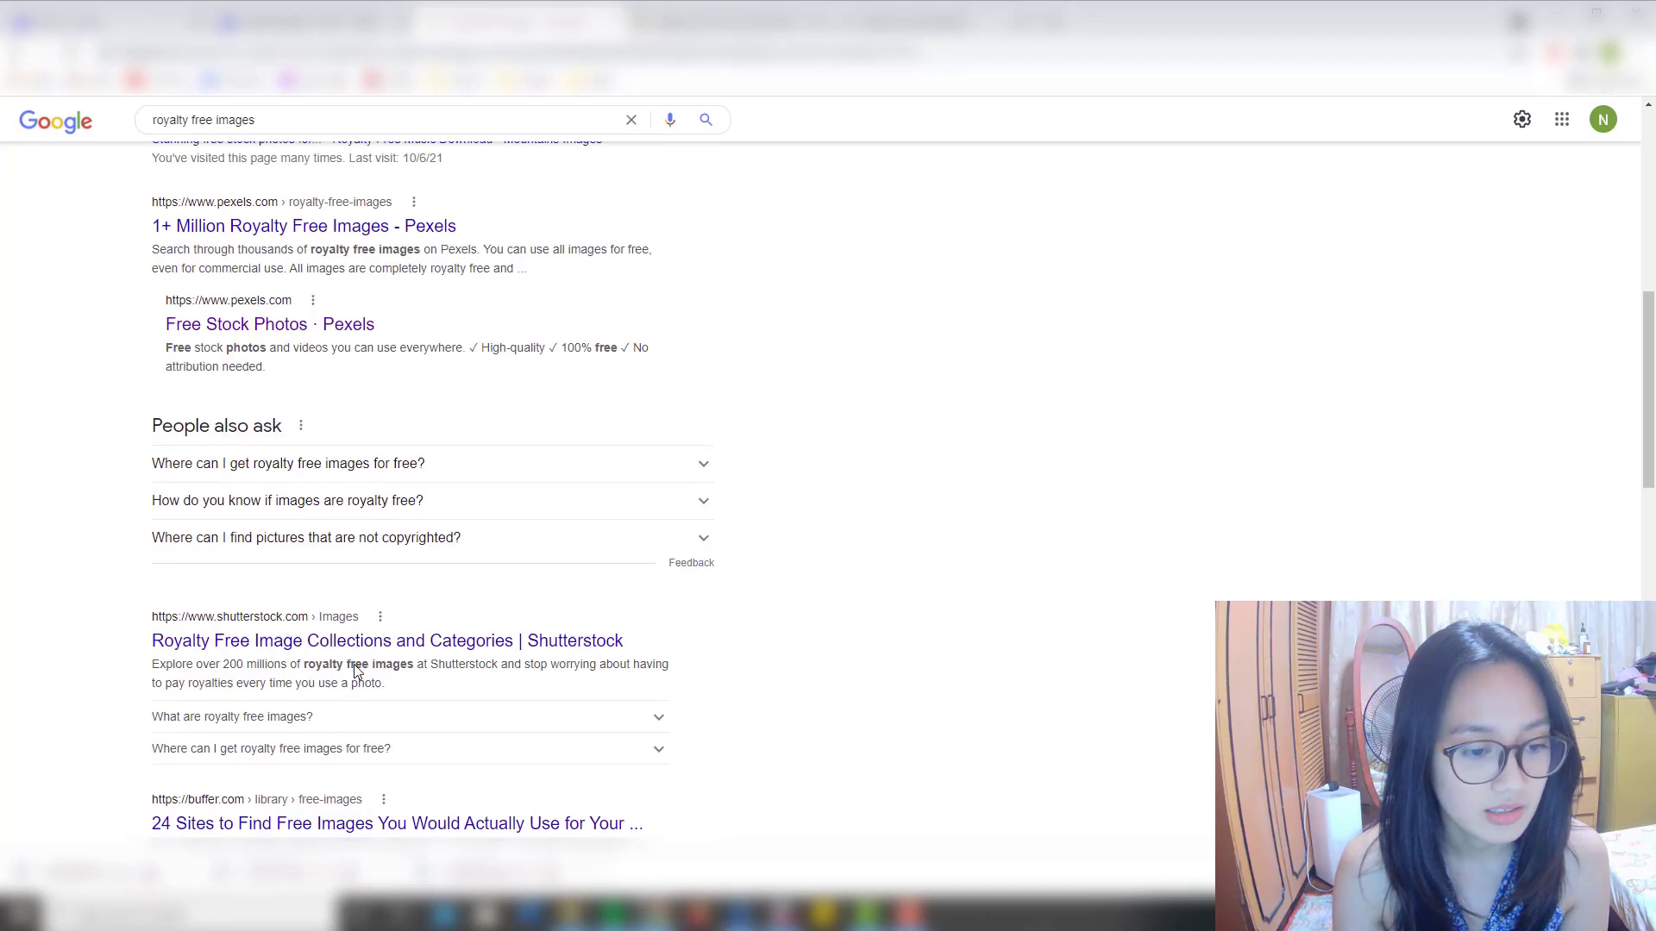
pyautogui.scroll(2, 302, 409)
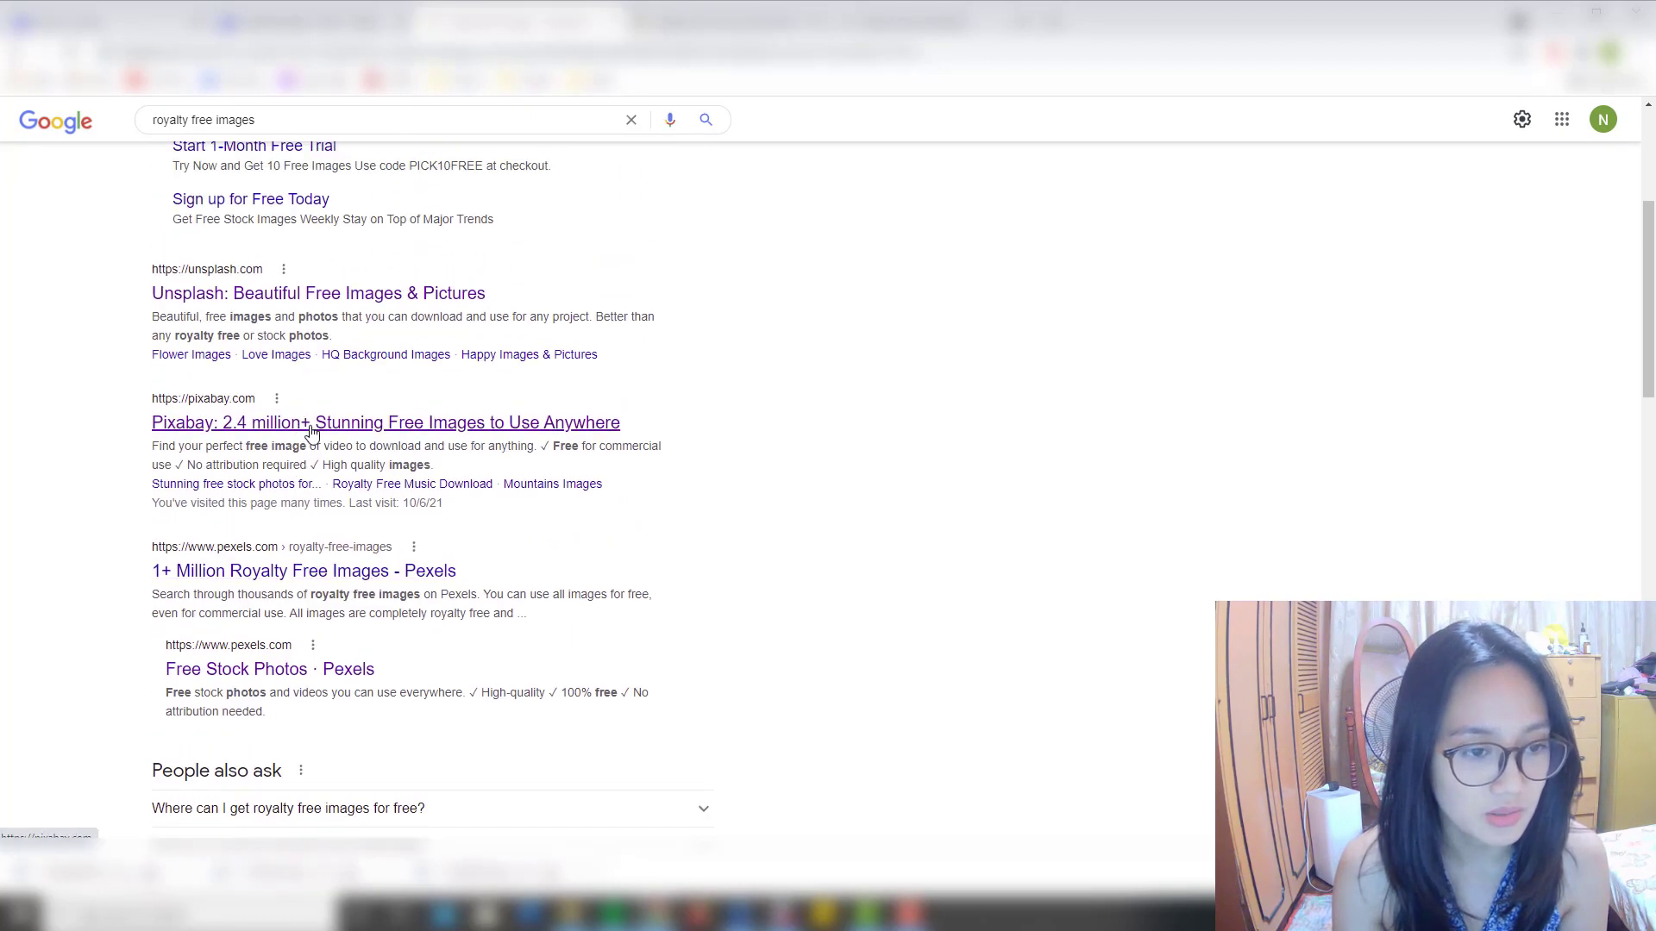
pyautogui.click(312, 433)
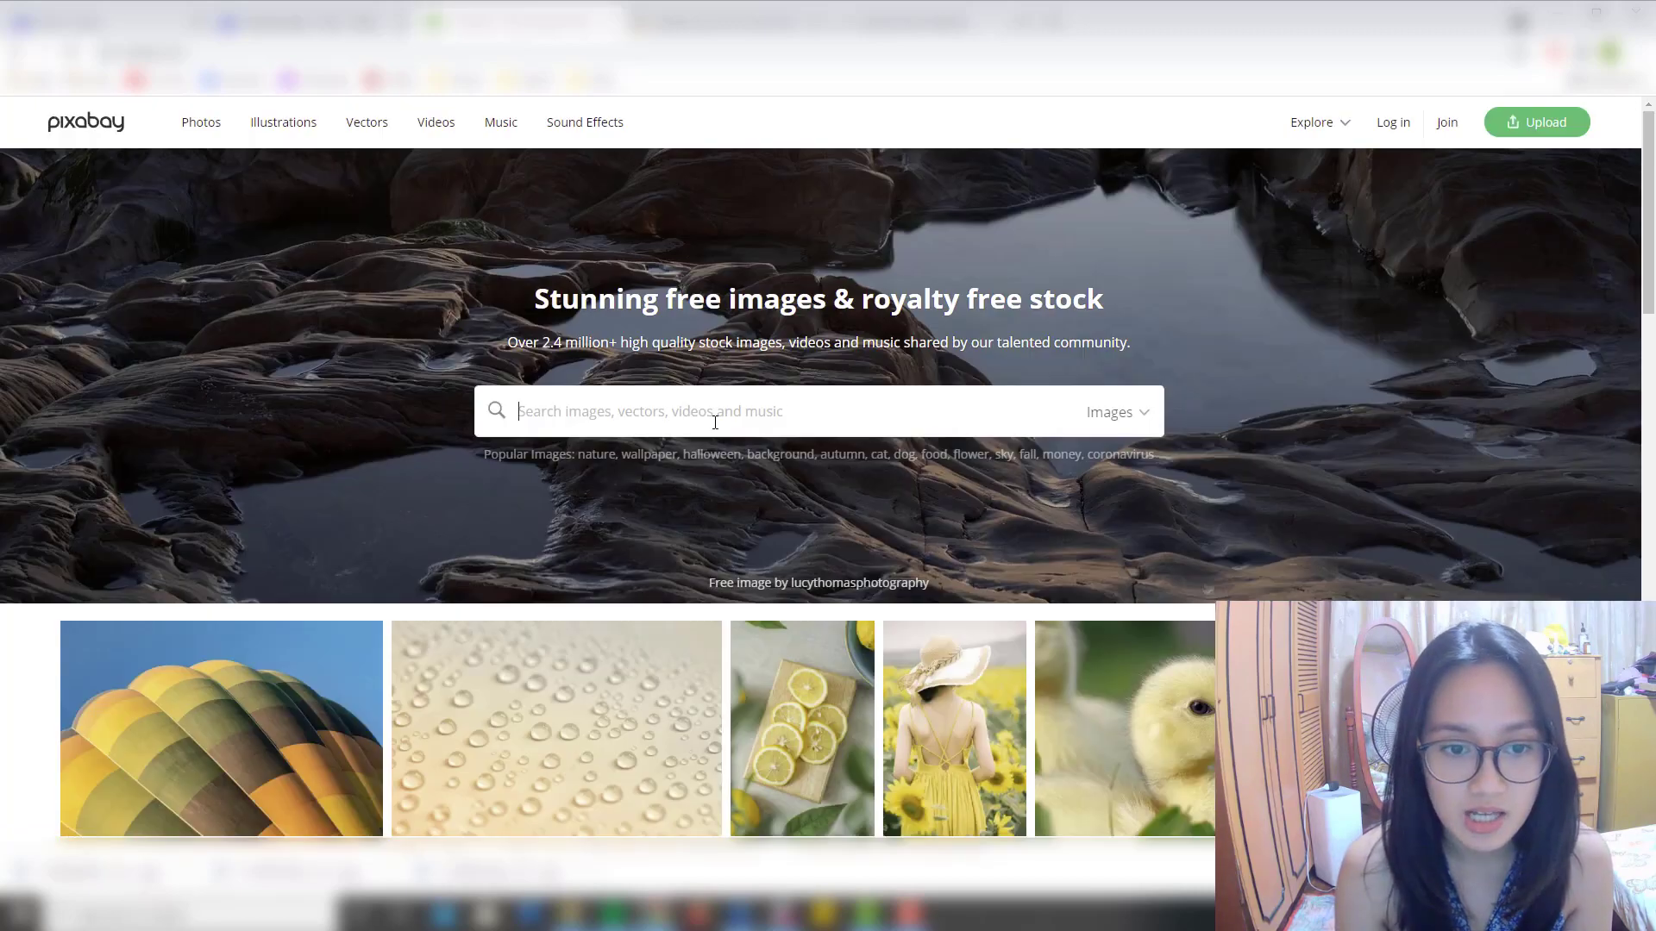
# Search Pixabay's images for "bed table".
pyautogui.write('bed tab')
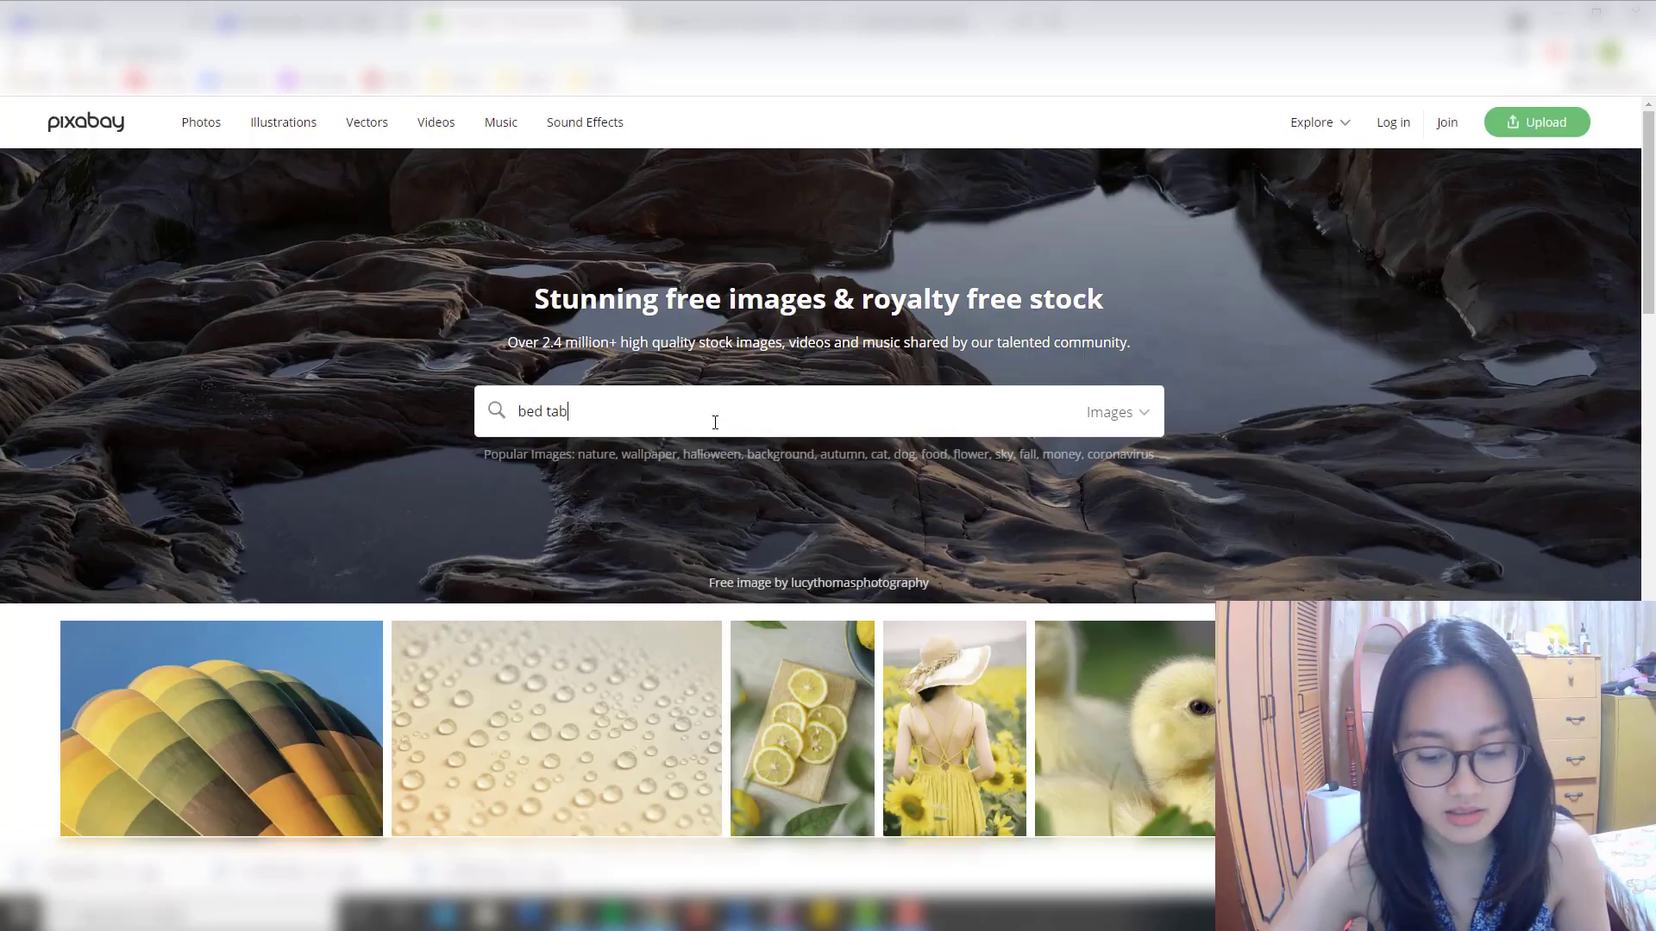
pyautogui.write('le')
pyautogui.press('Return')
# Browse the Pixabay results for a bedside table photo suitable as a product background.
pyautogui.scroll(-2, 712, 418)
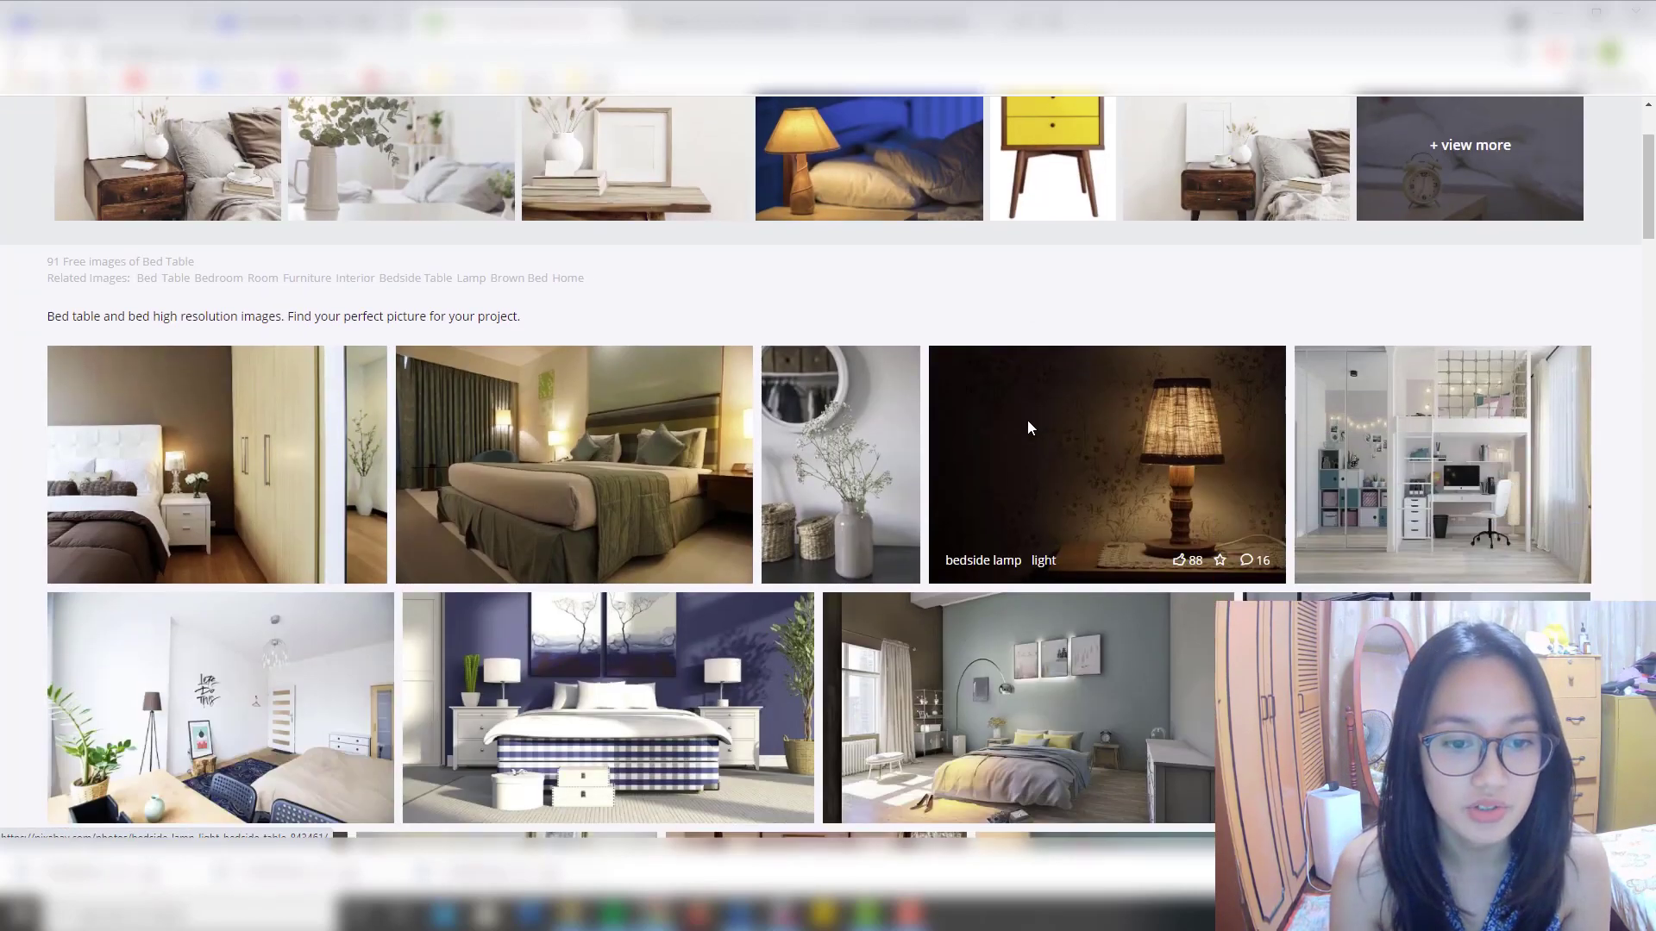
pyautogui.scroll(-1, 1468, 399)
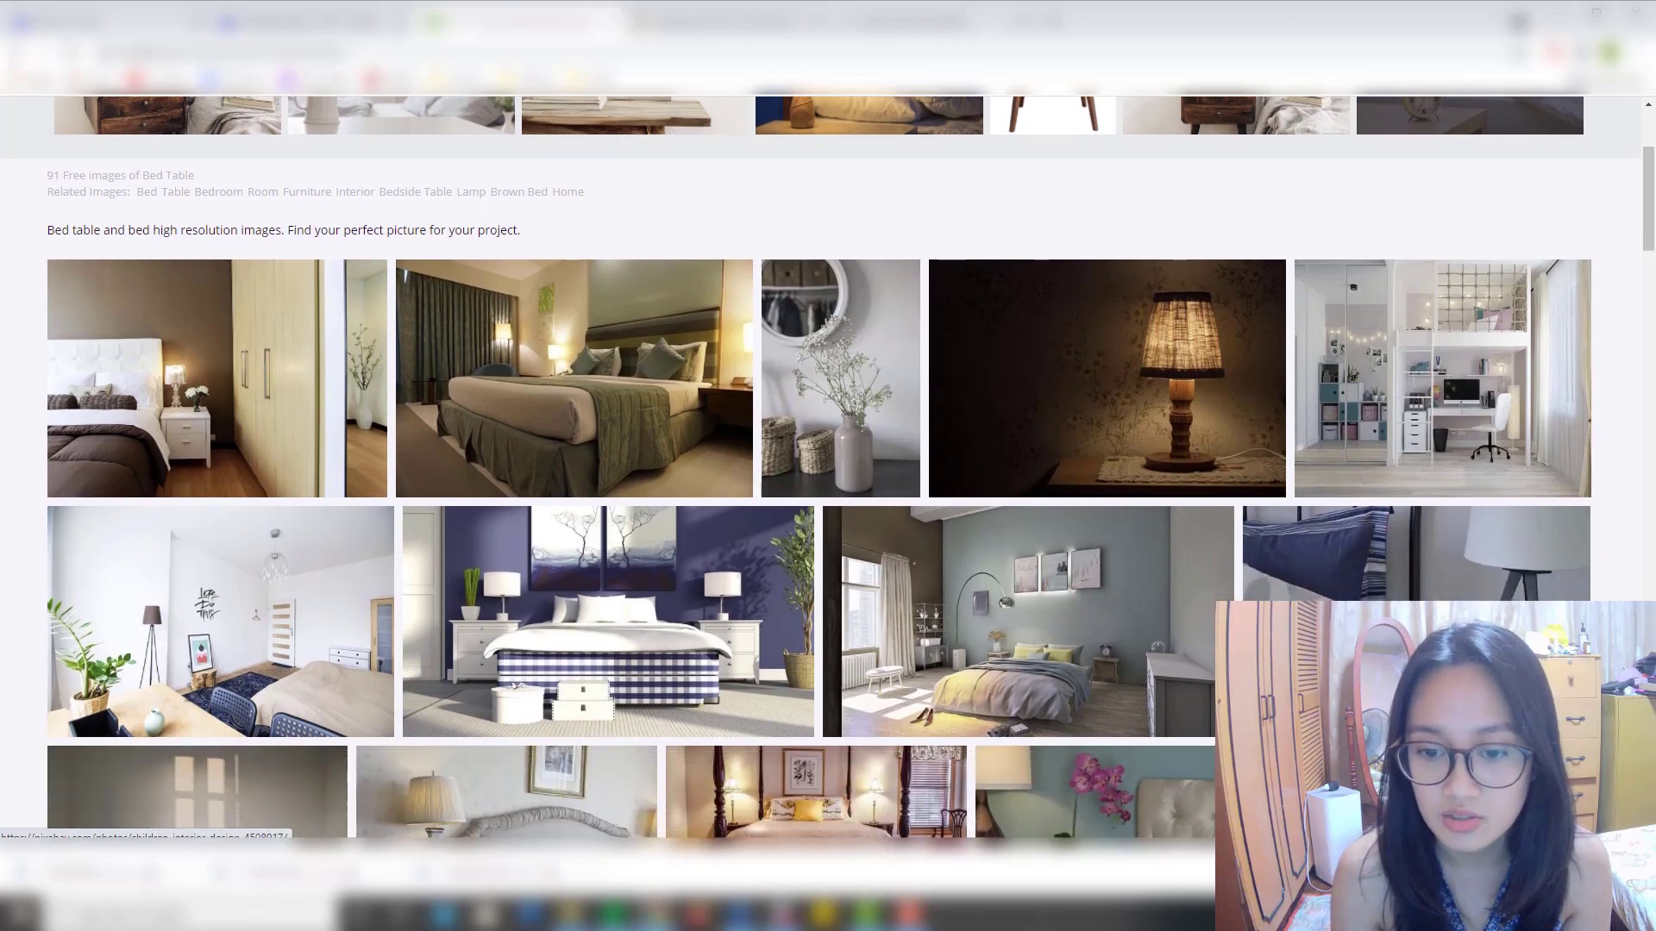
pyautogui.scroll(-1, 877, 559)
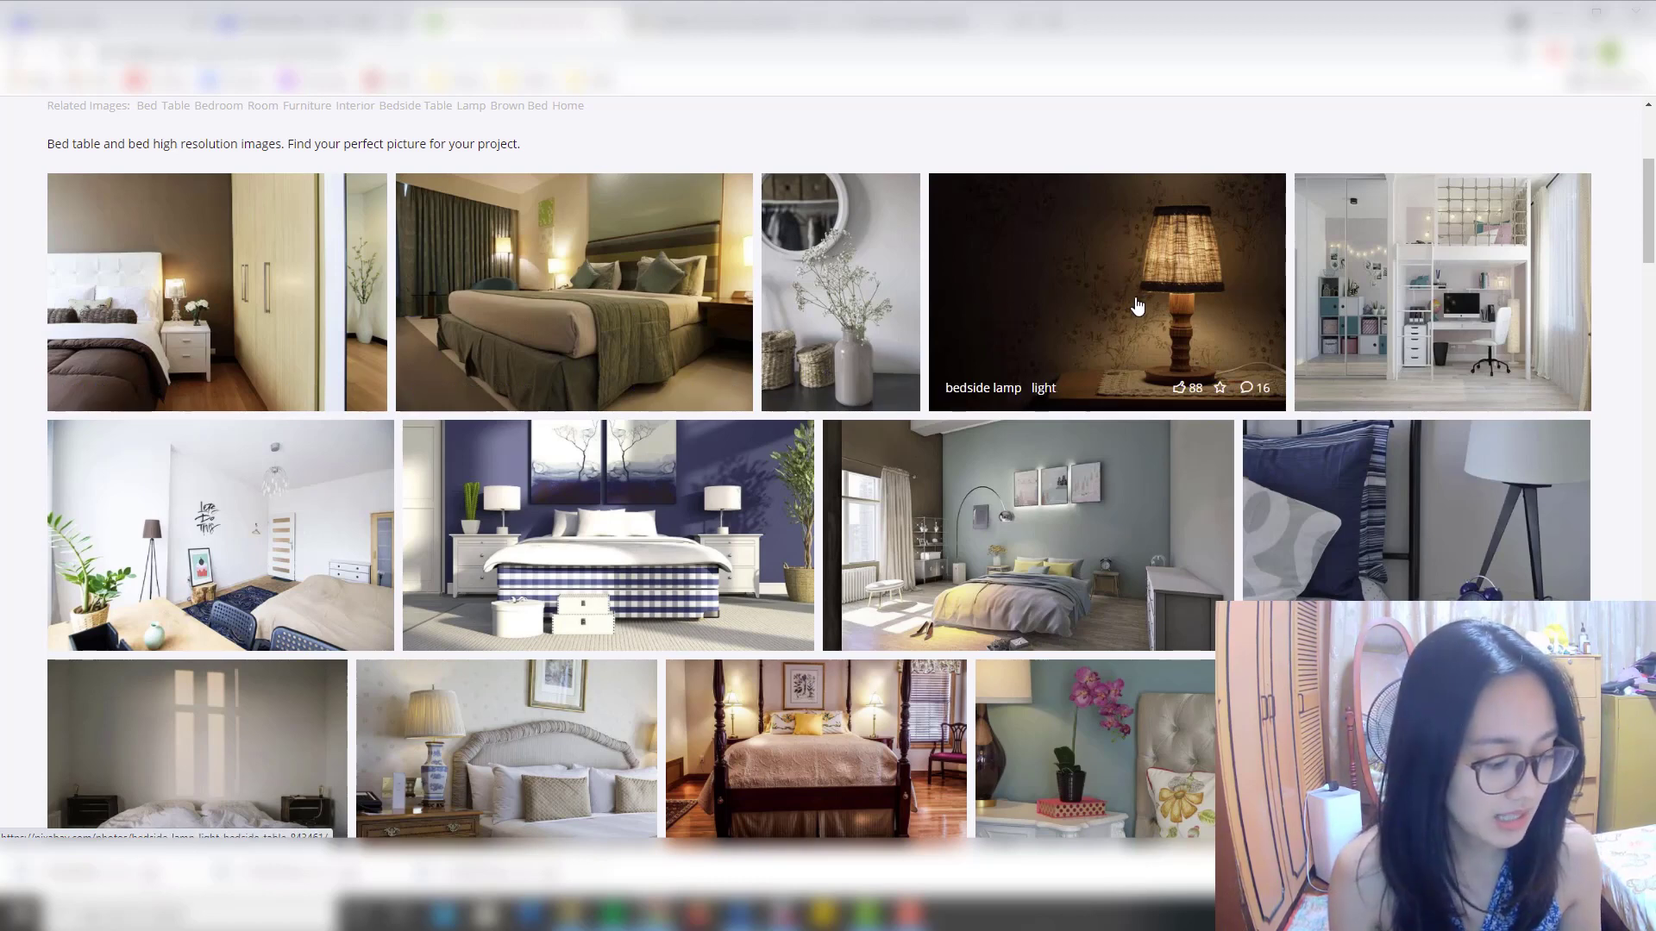
pyautogui.scroll(-5, 1164, 330)
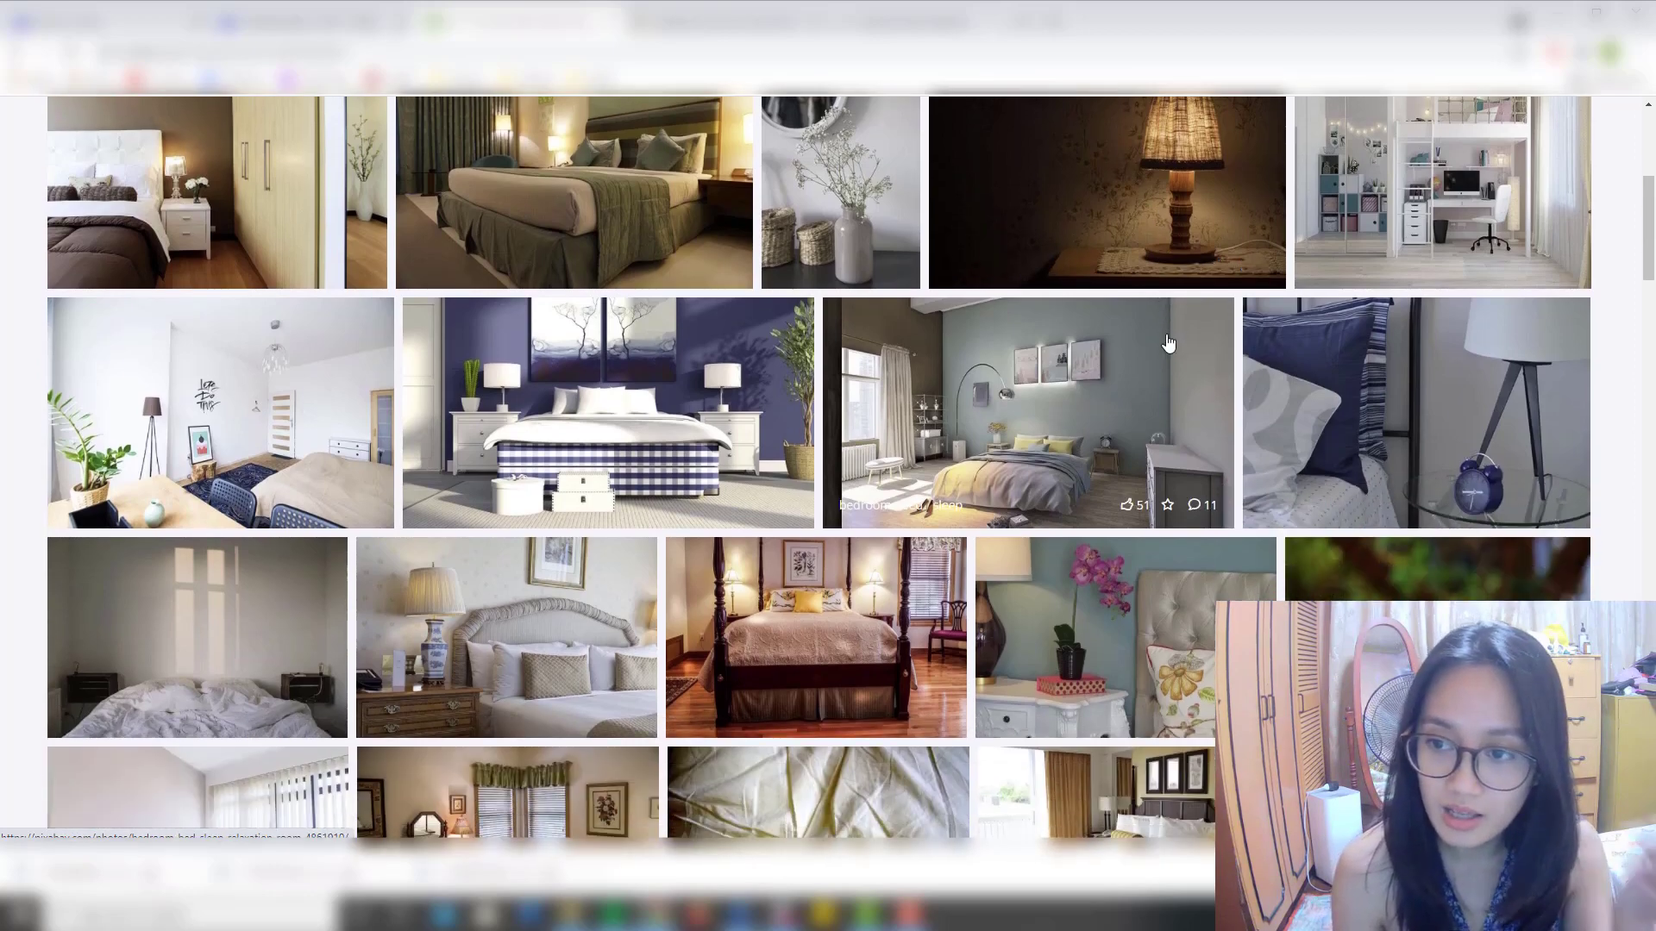
pyautogui.scroll(-4, 1164, 333)
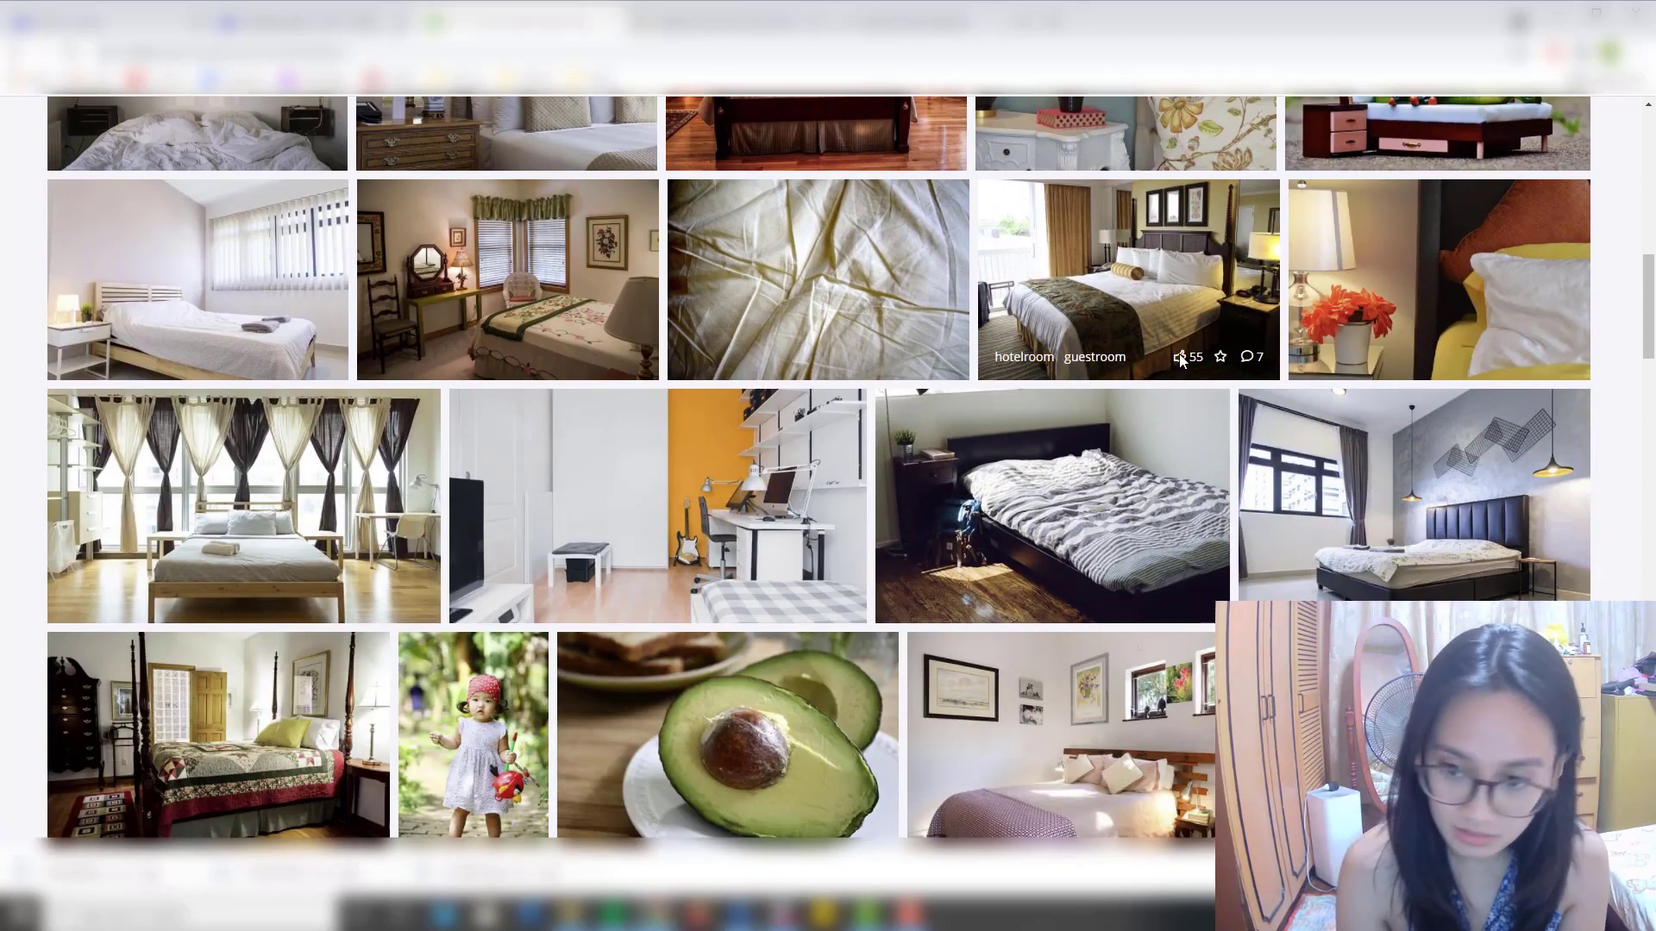
pyautogui.scroll(-3, 245, 575)
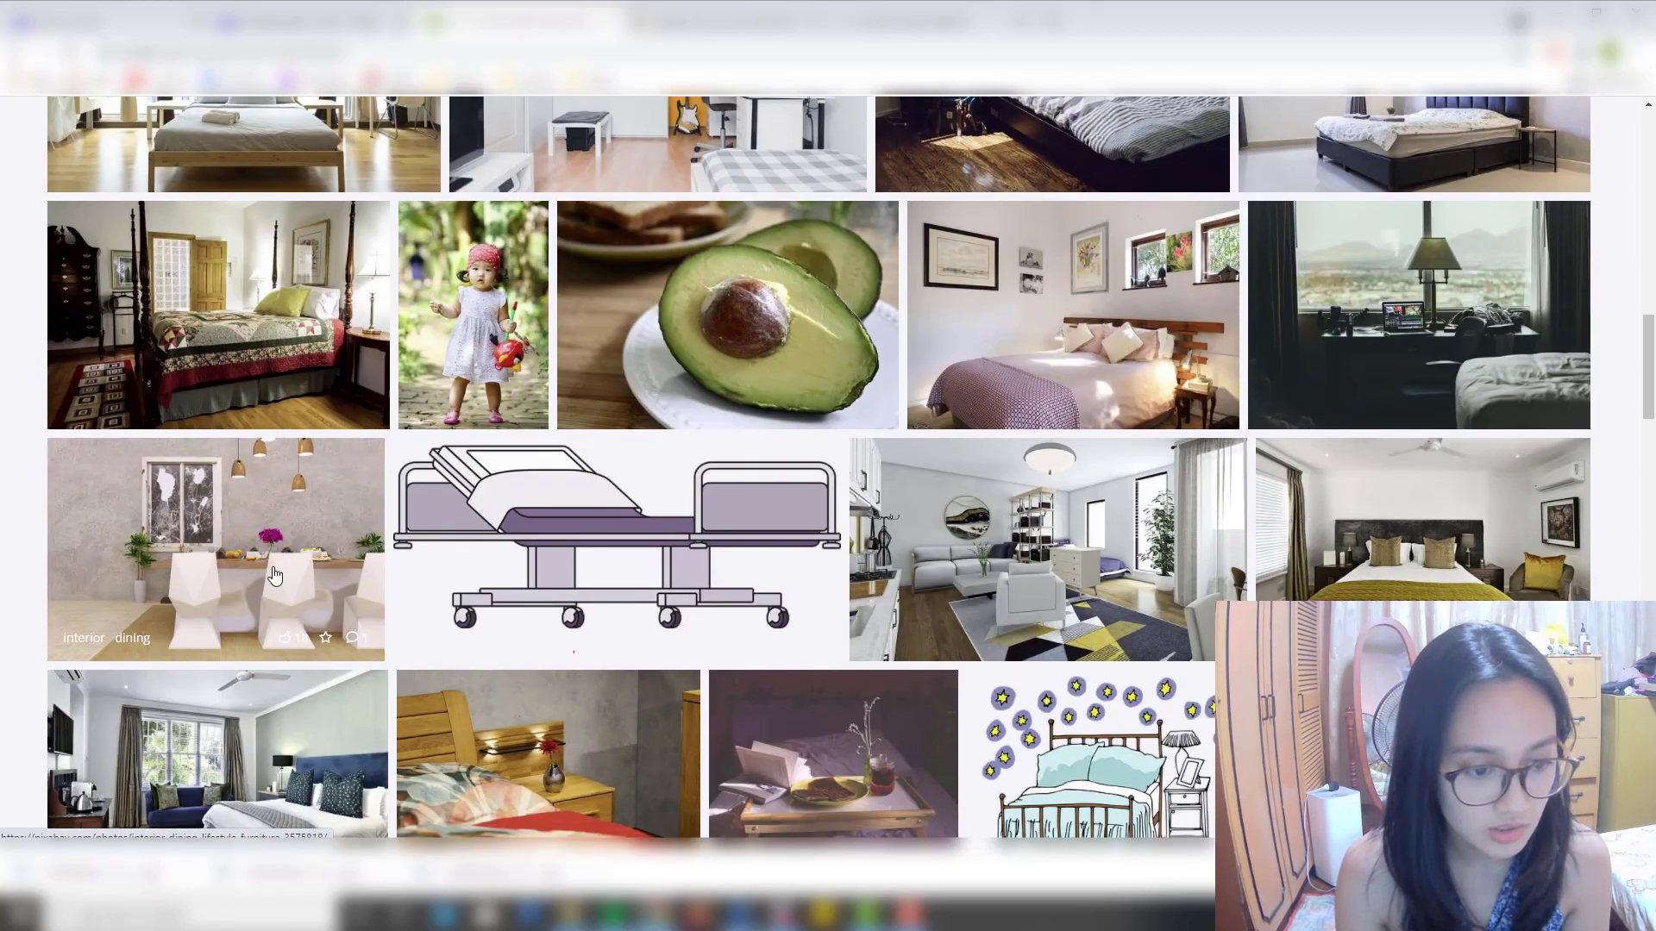
pyautogui.scroll(-3, 1439, 590)
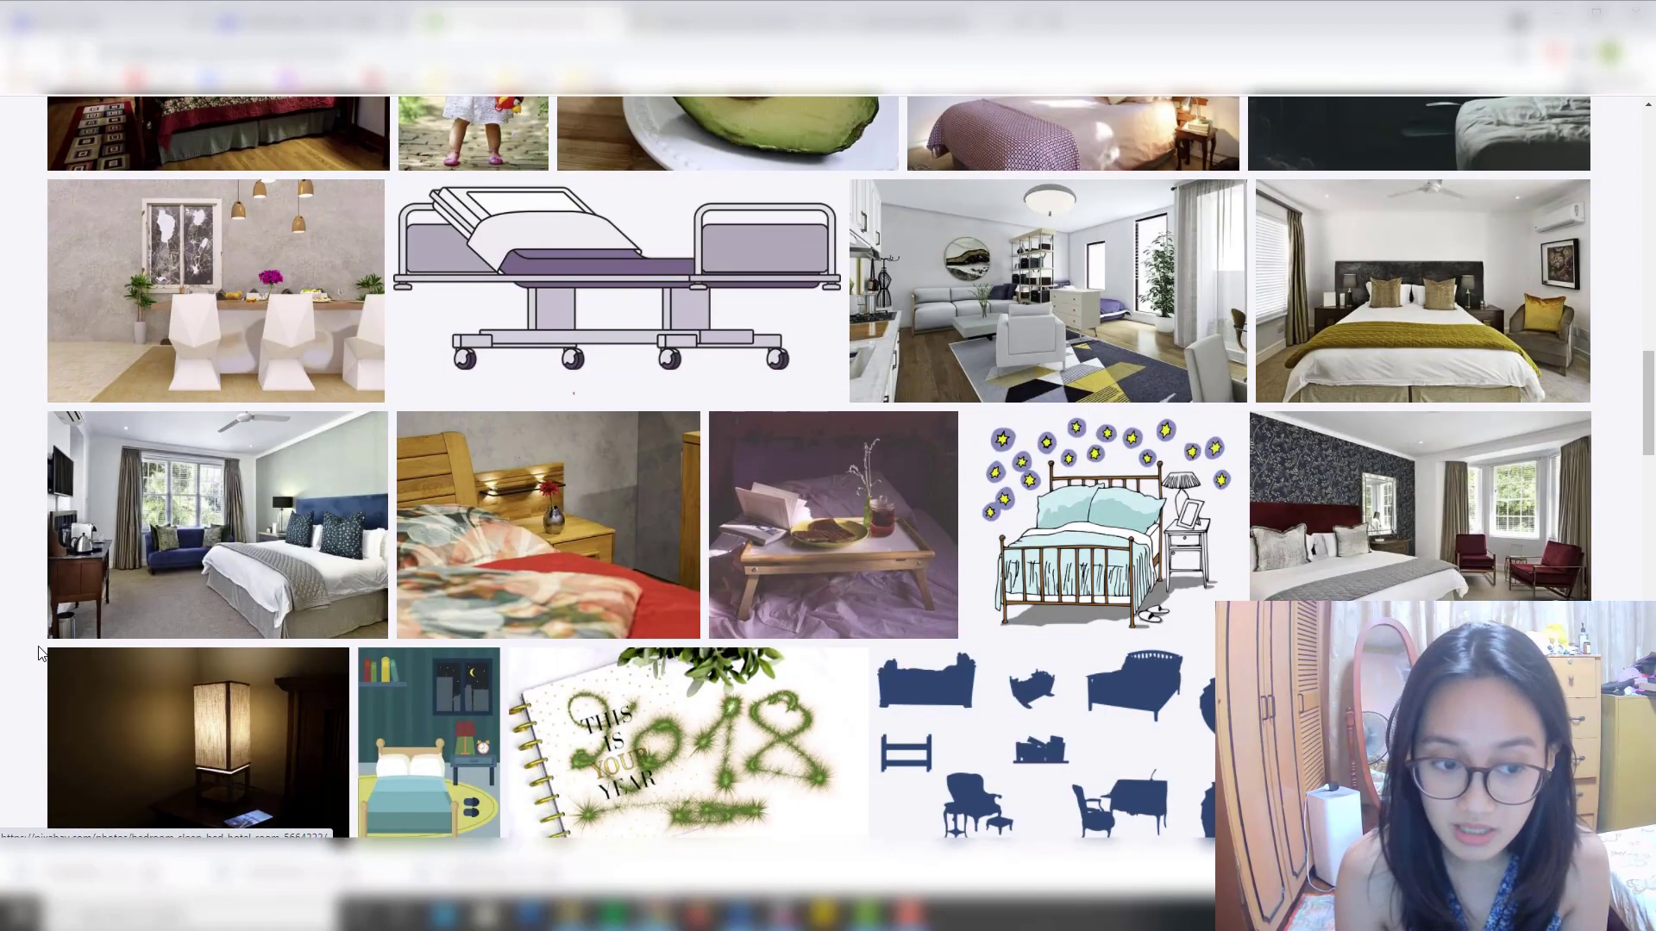
pyautogui.scroll(-2, 556, 632)
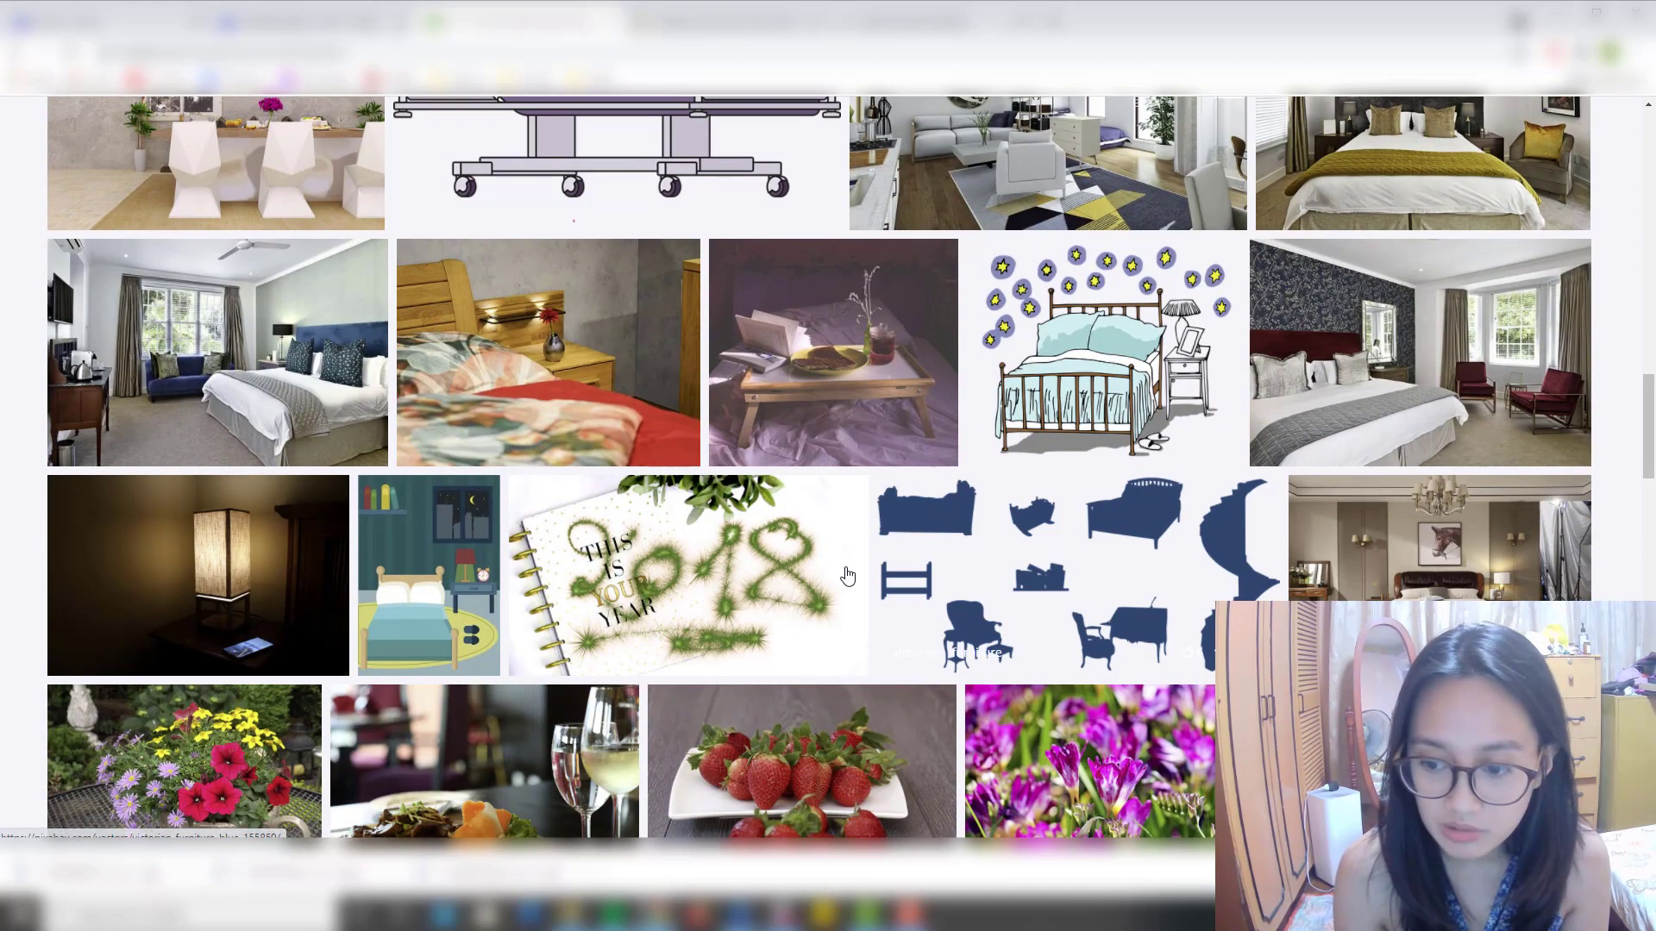
pyautogui.scroll(-3, 841, 576)
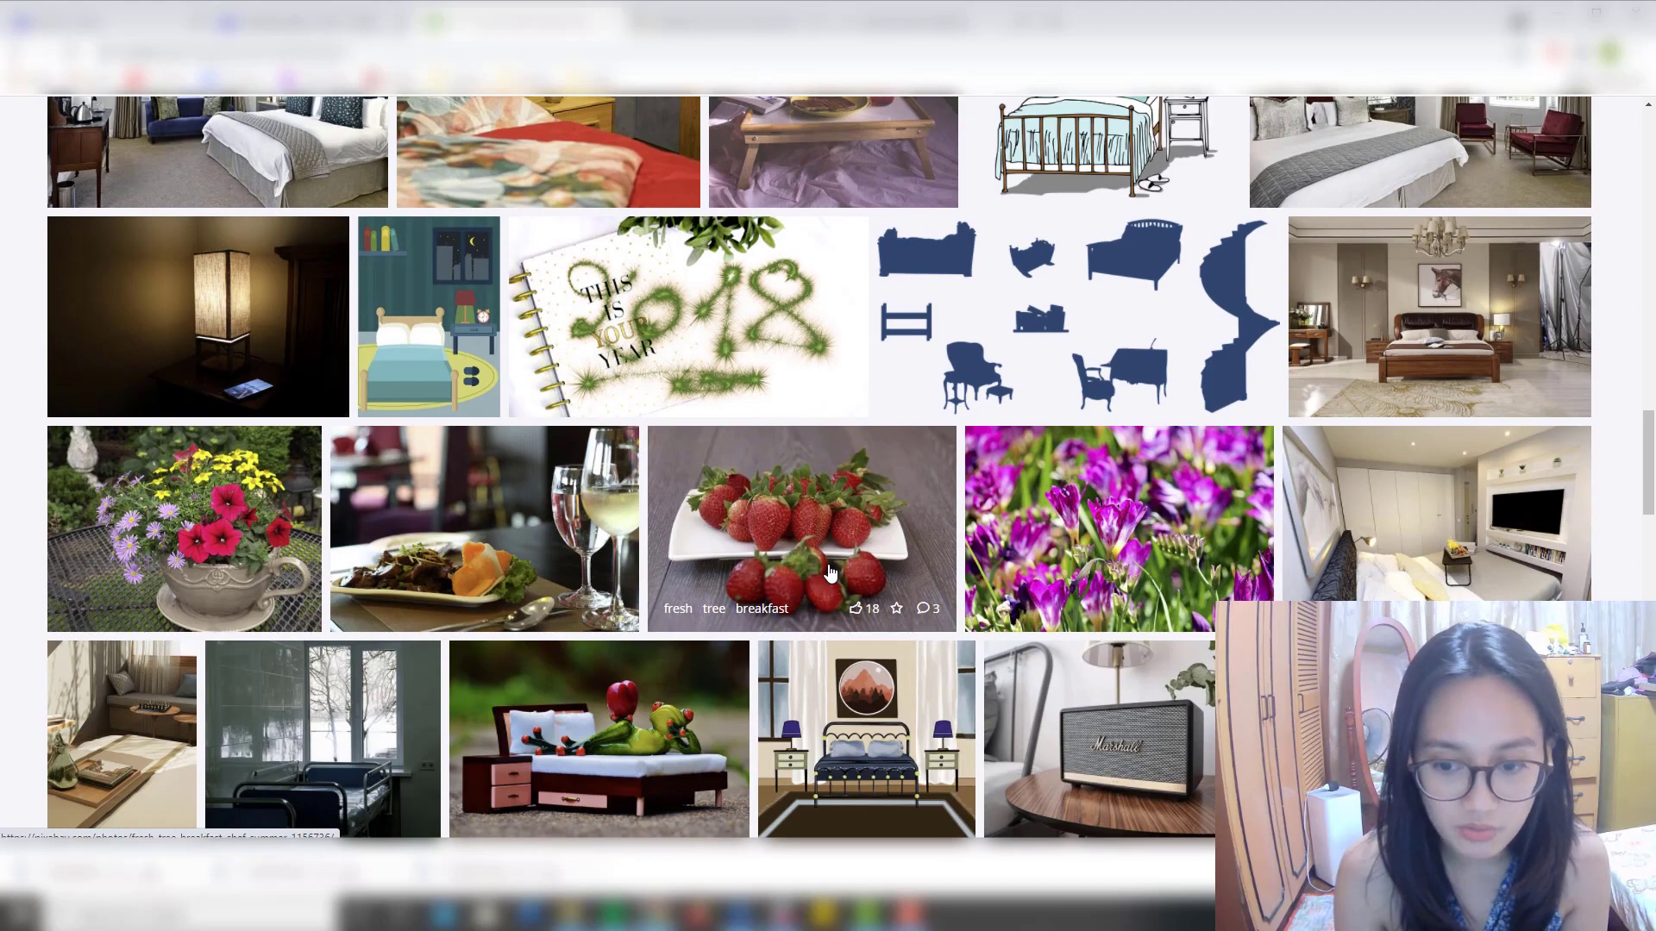
pyautogui.scroll(-2, 1026, 596)
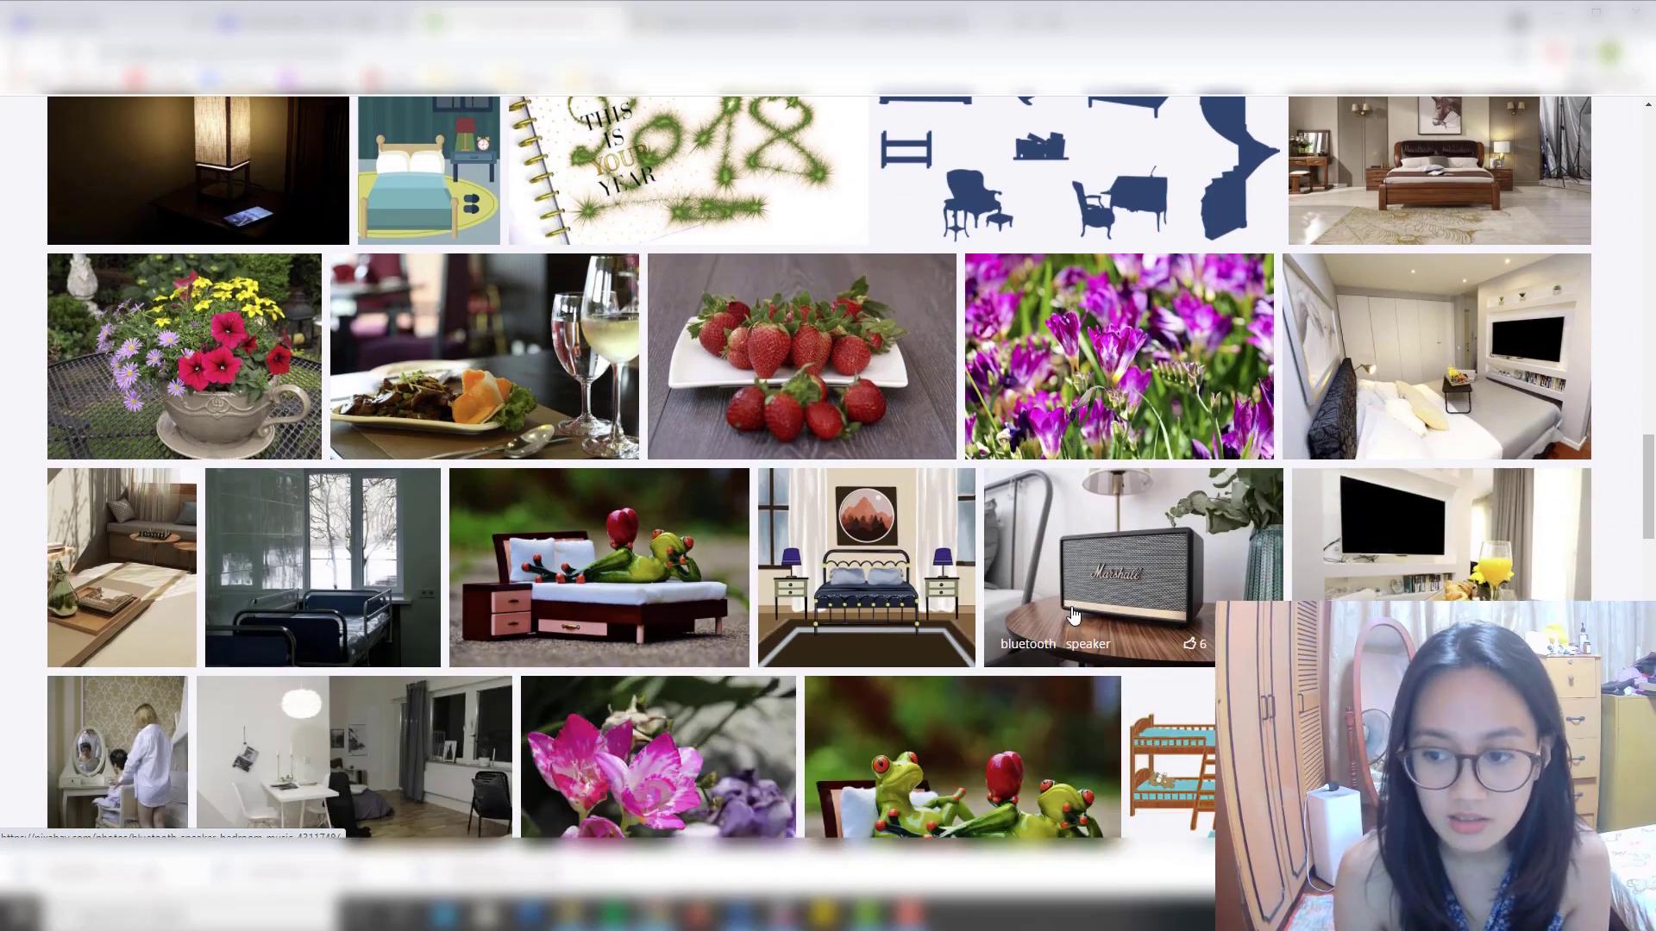
pyautogui.scroll(-2, 1121, 583)
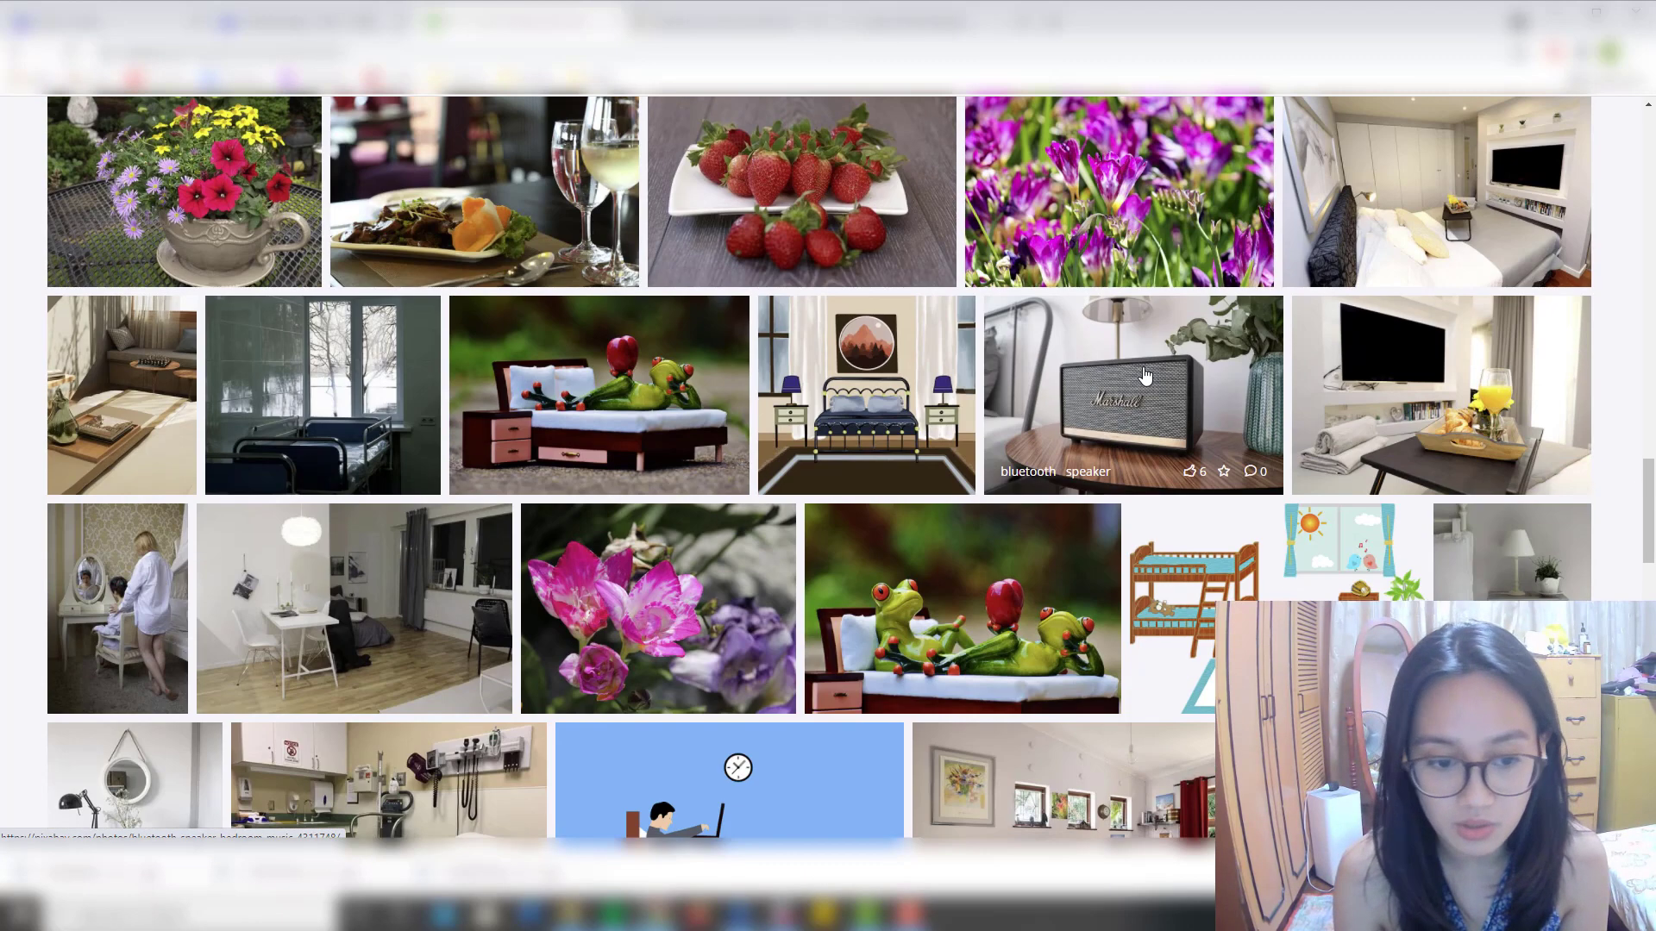
# Download the Marshall speaker bedside photo from Pixabay as a 1920×1280 JPG, completing the robot check.
pyautogui.click(1144, 375)
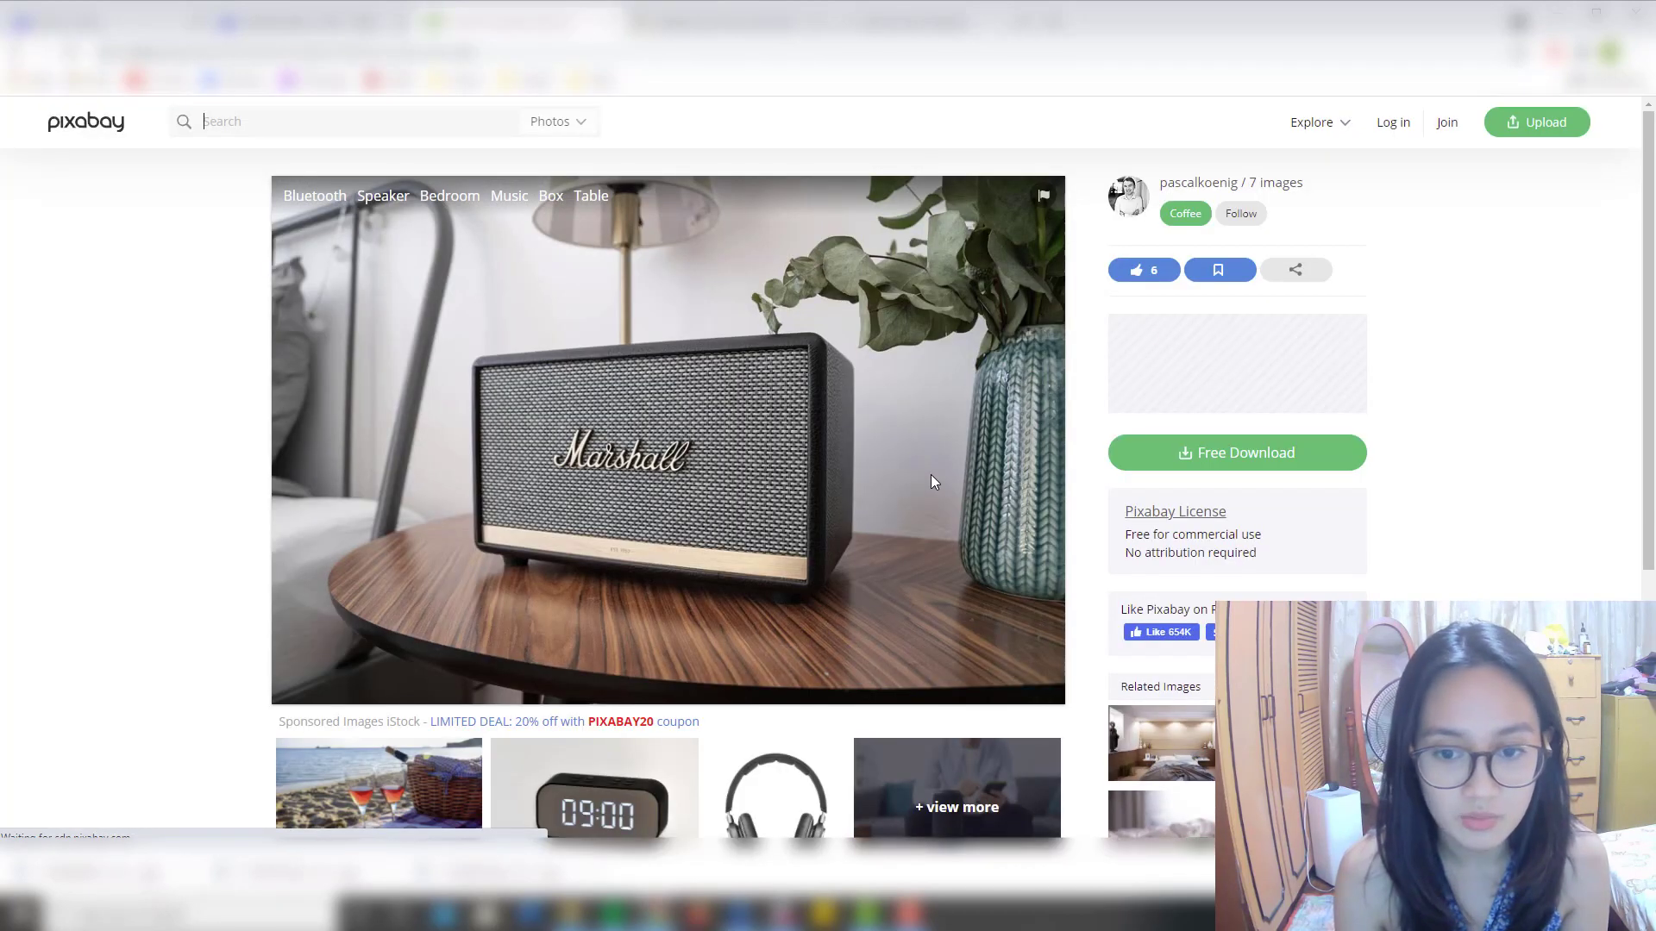
pyautogui.click(1295, 469)
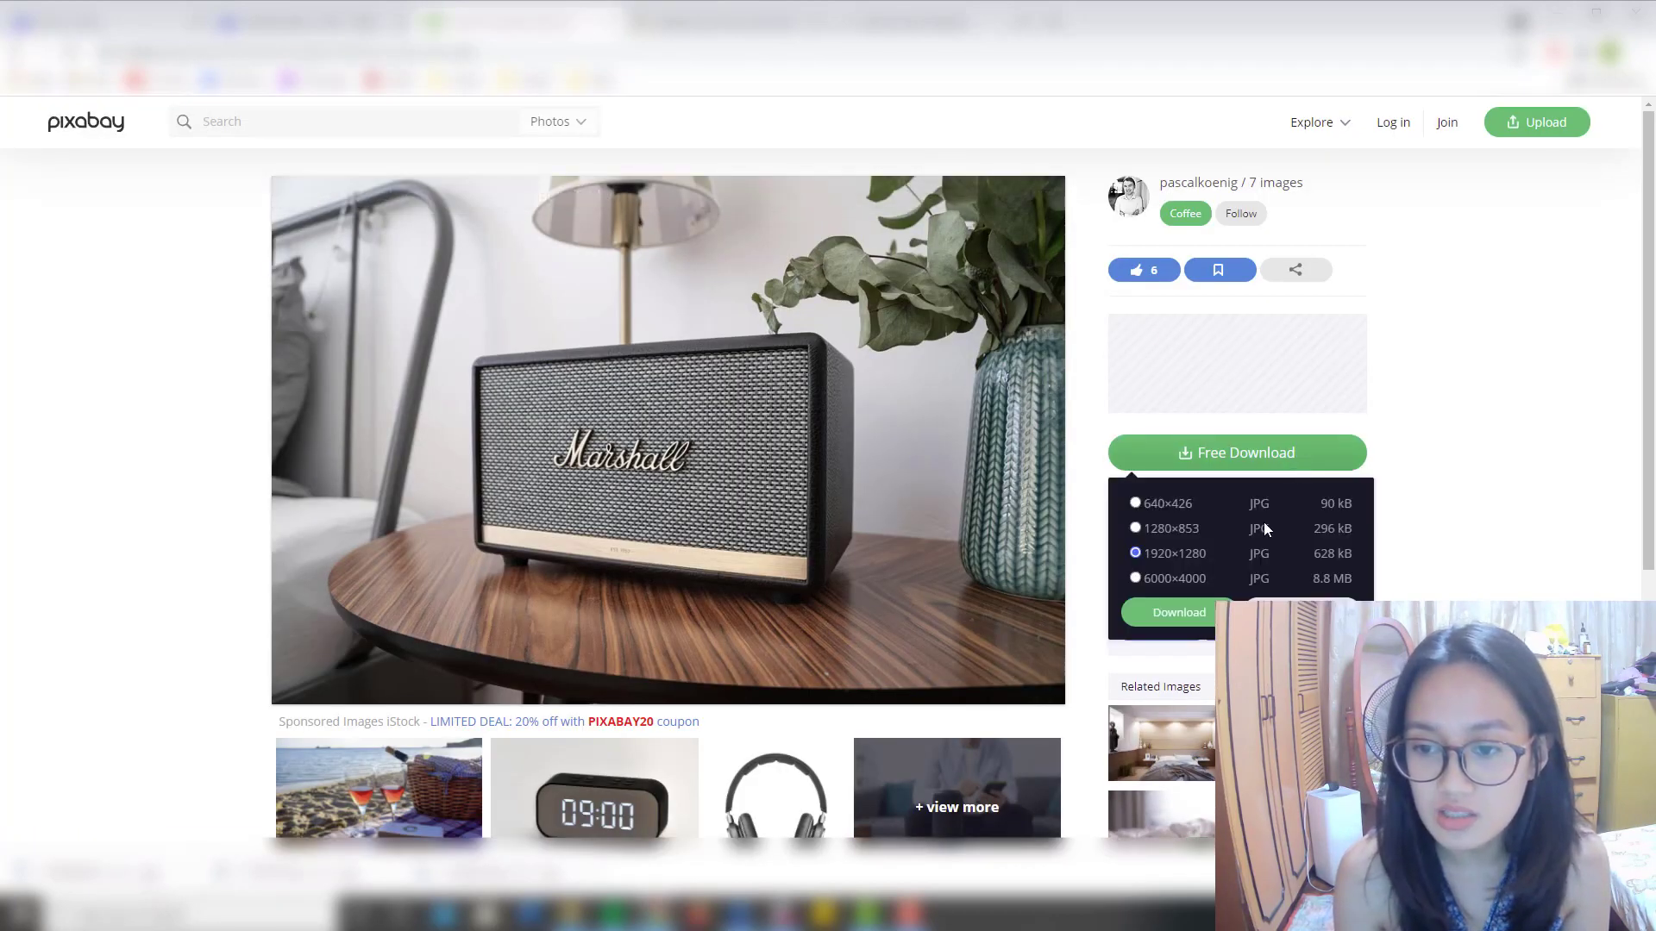
pyautogui.click(1166, 605)
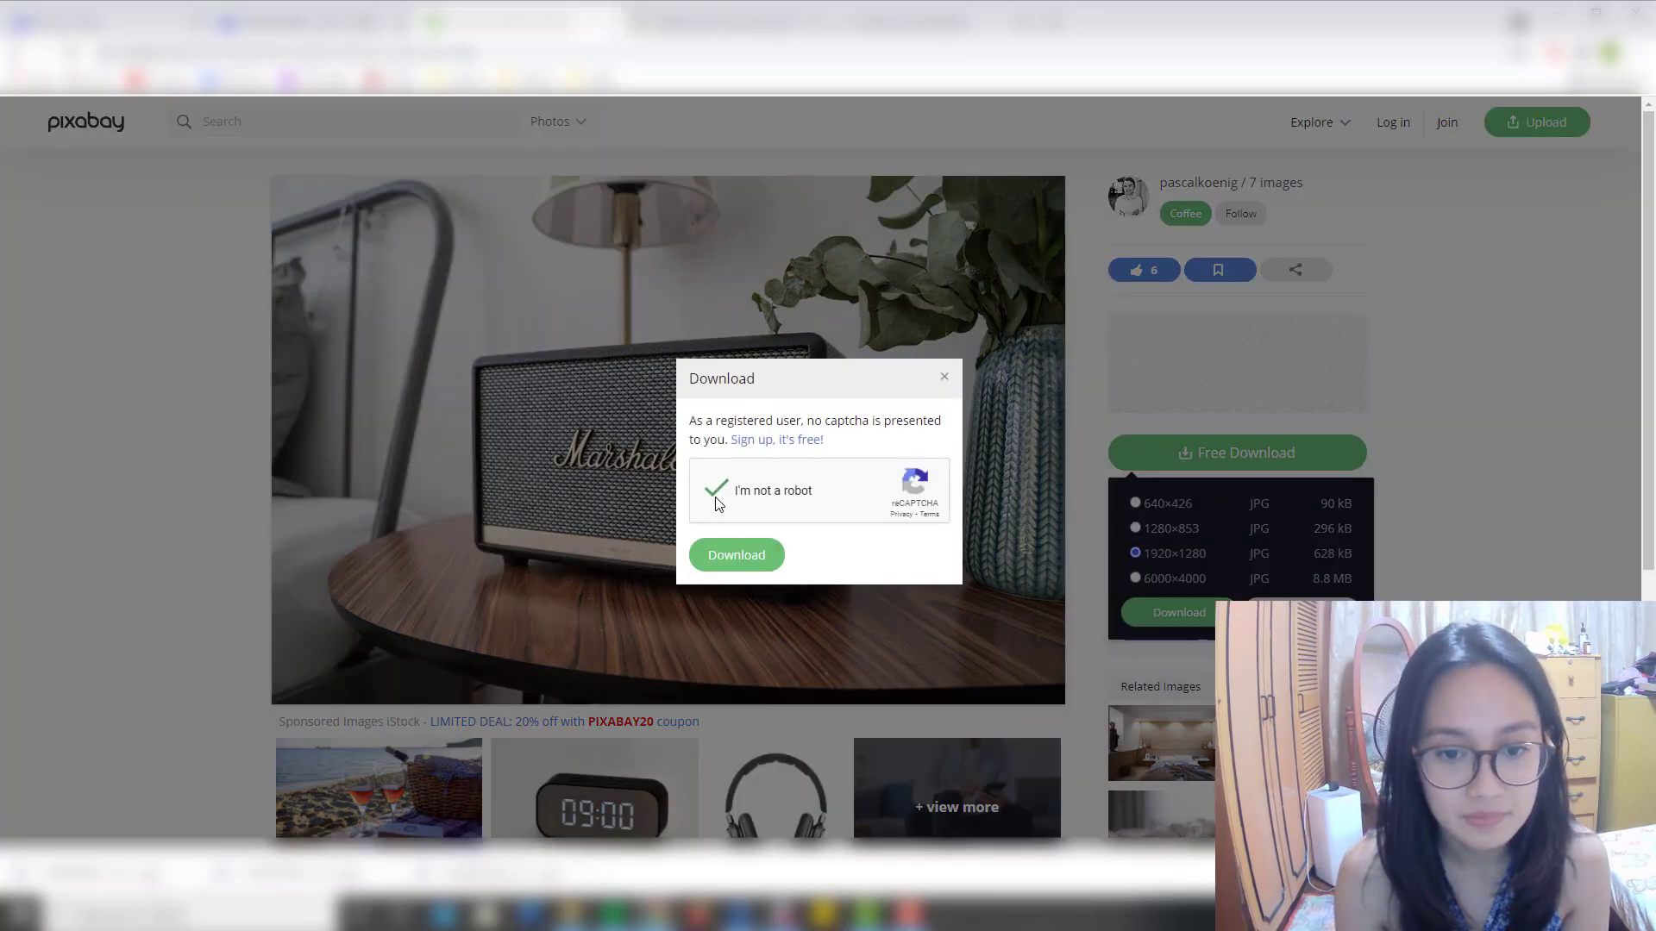
pyautogui.click(734, 556)
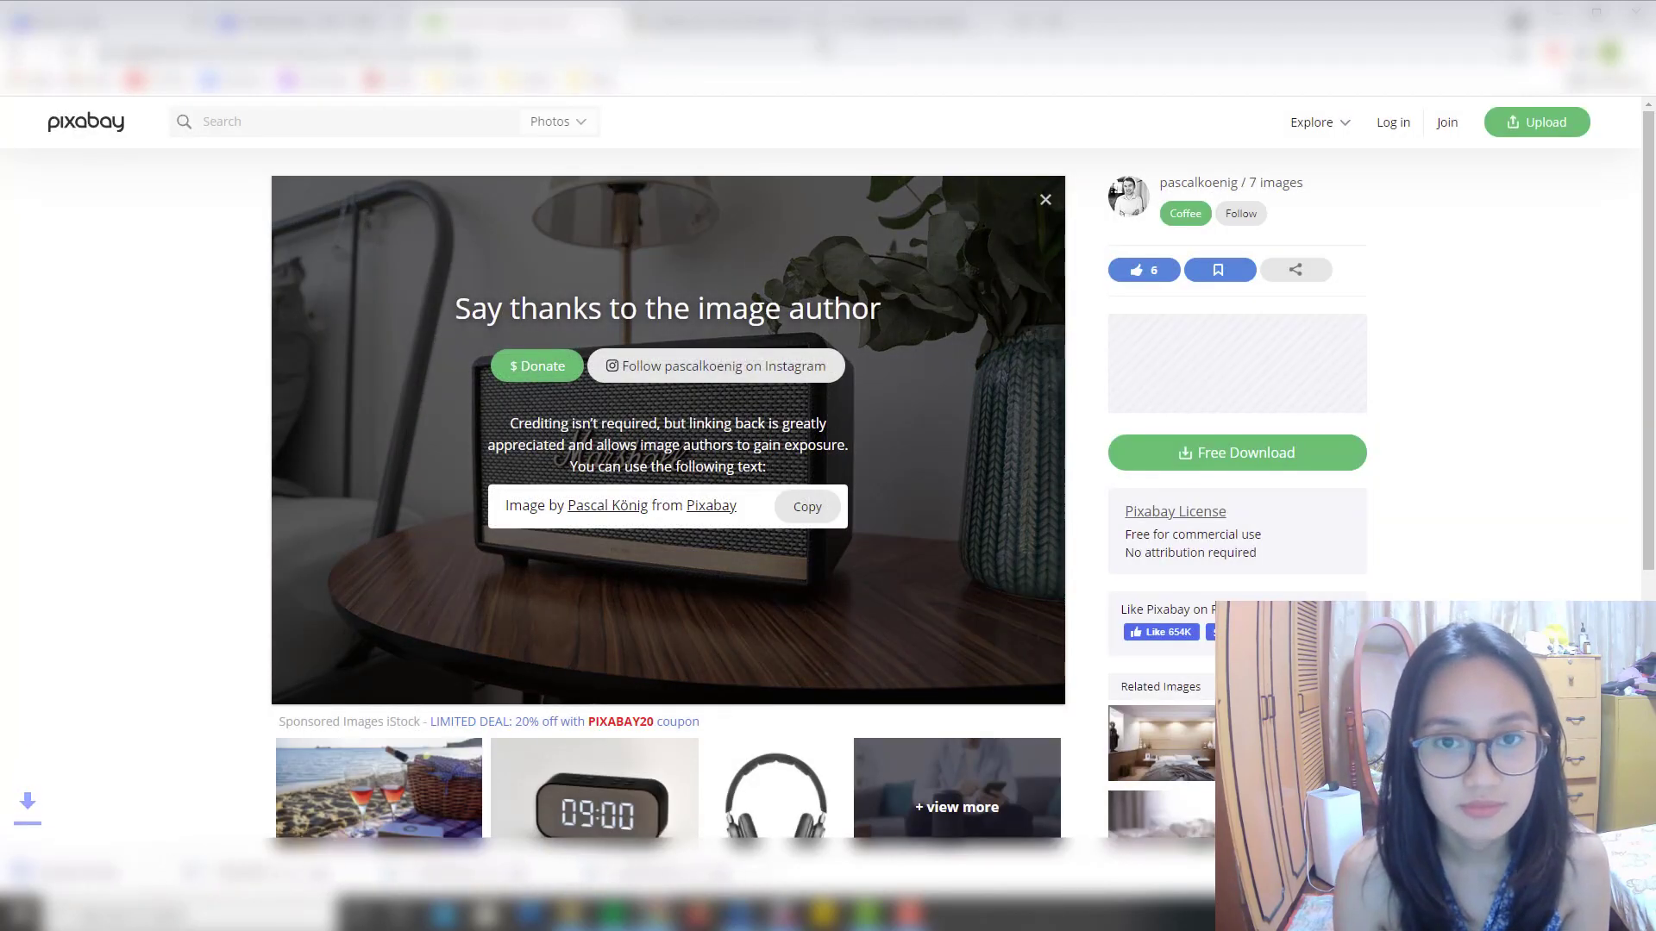
# Switch to Canva, upload the downloaded speaker photo and place it at the upper-left corner of page 2.
pyautogui.click(526, 21)
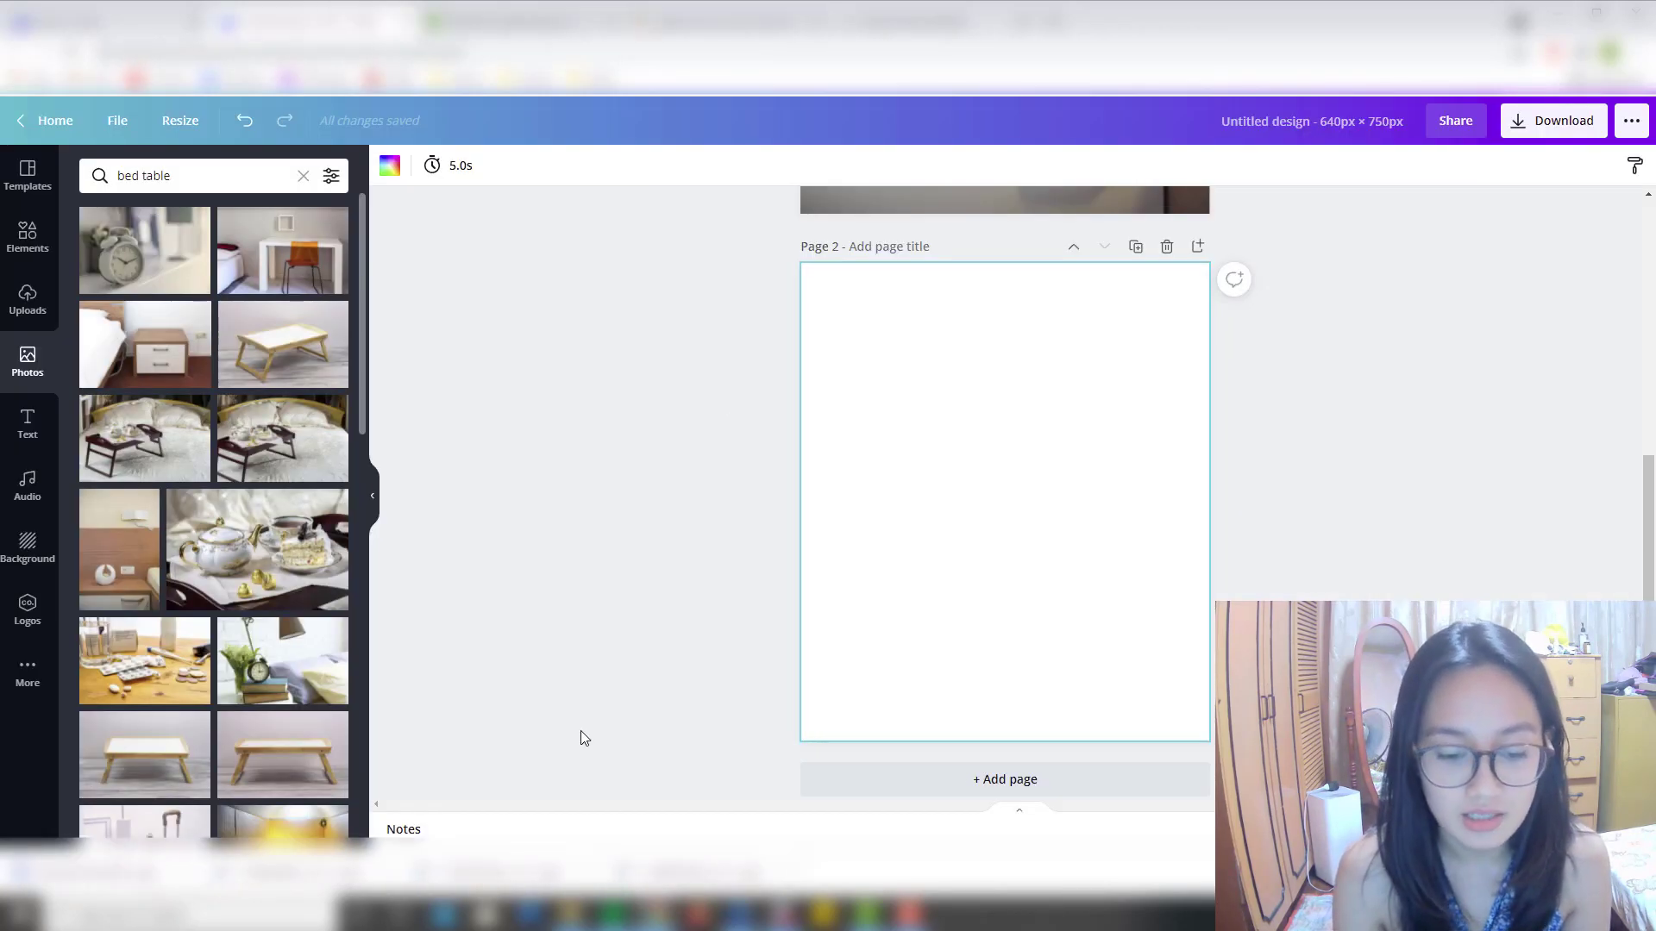
pyautogui.click(582, 912)
pyautogui.moveTo(891, 780); pyautogui.dragTo(990, 462)
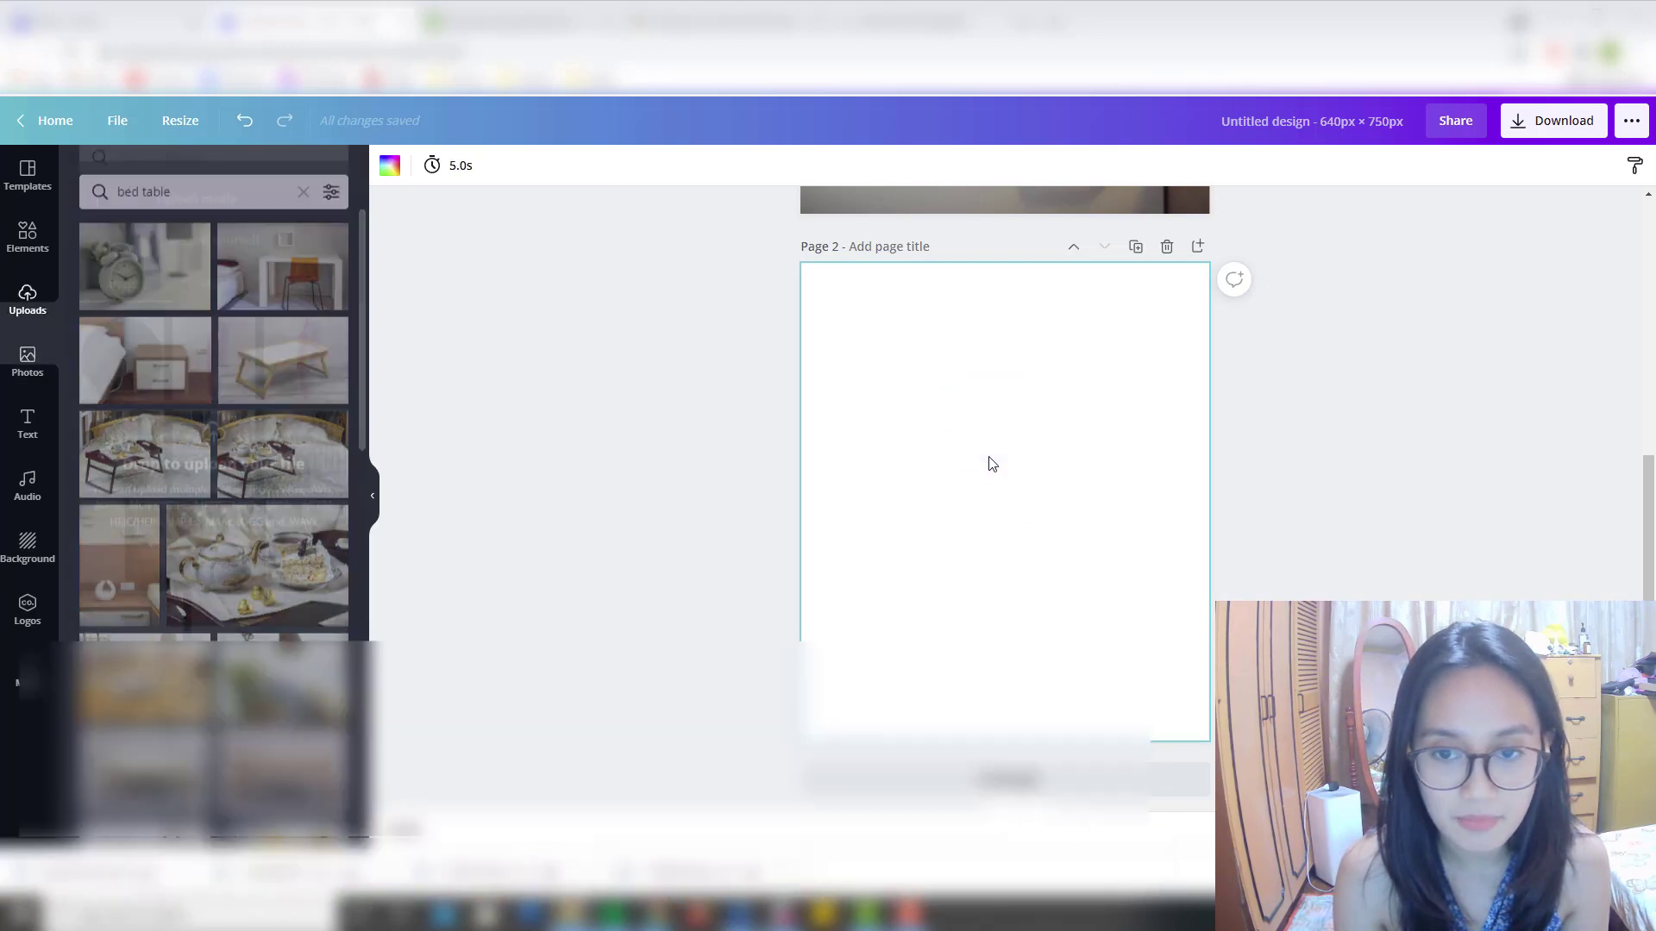
pyautogui.moveTo(1032, 561); pyautogui.dragTo(912, 393)
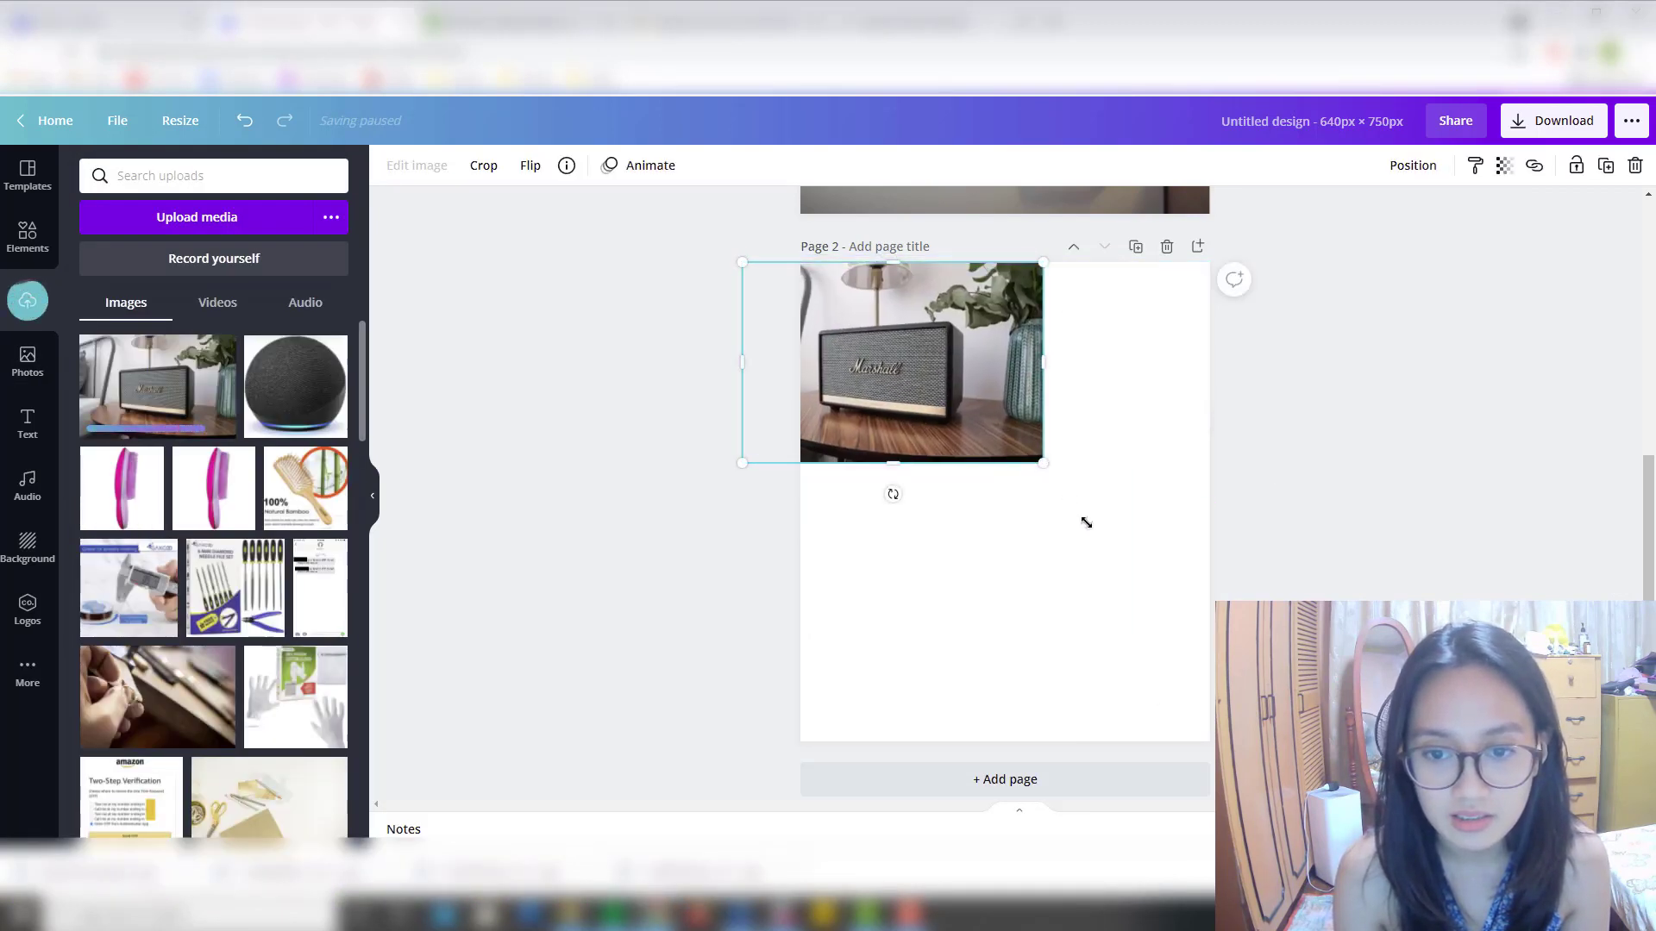
# Enlarge the speaker photo to fill page 2, then shift it right within the page to show its left edge.
pyautogui.moveTo(1085, 523); pyautogui.dragTo(1461, 741)
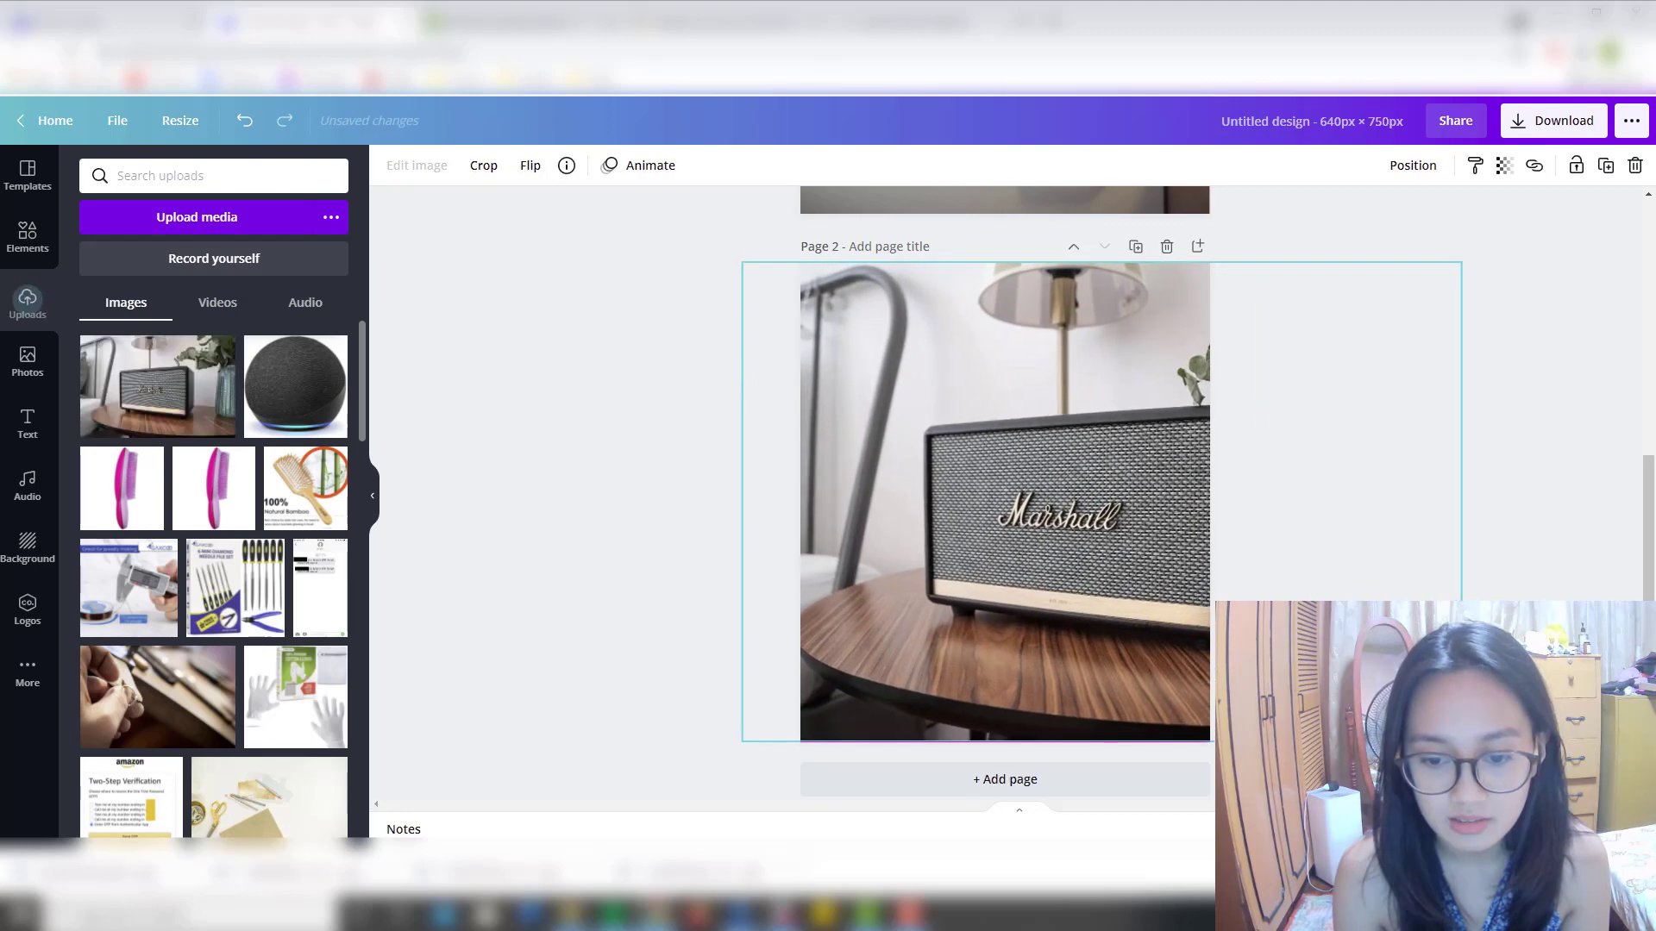
pyautogui.press('Escape')
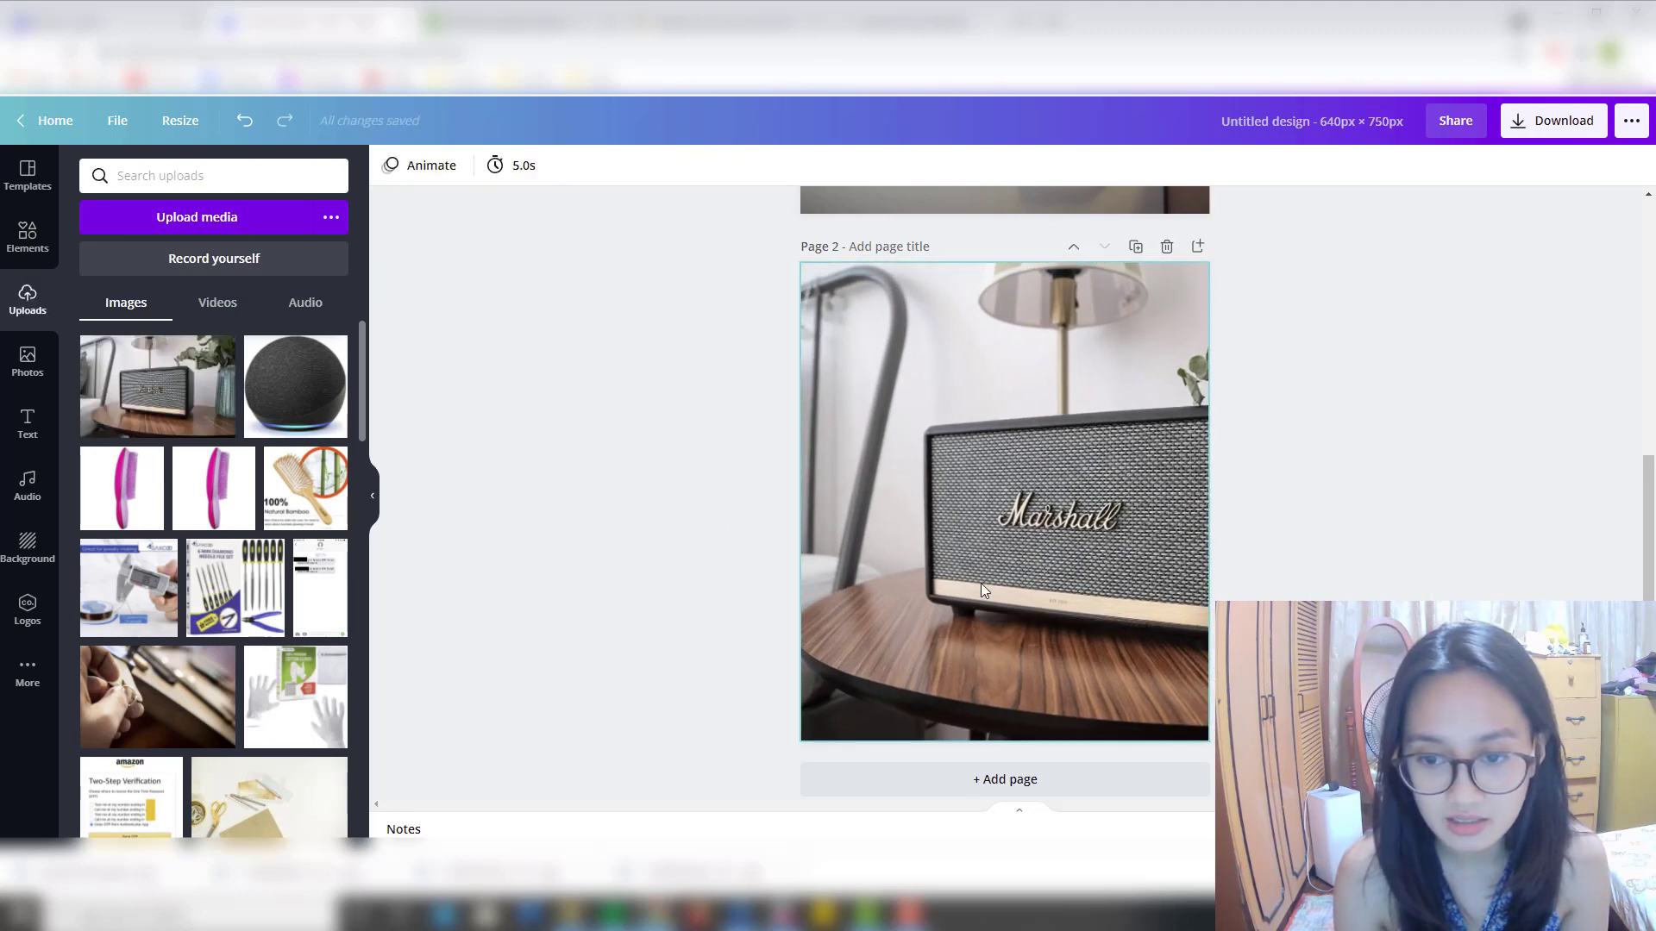
pyautogui.doubleClick(981, 583)
pyautogui.moveTo(955, 589); pyautogui.dragTo(1016, 591)
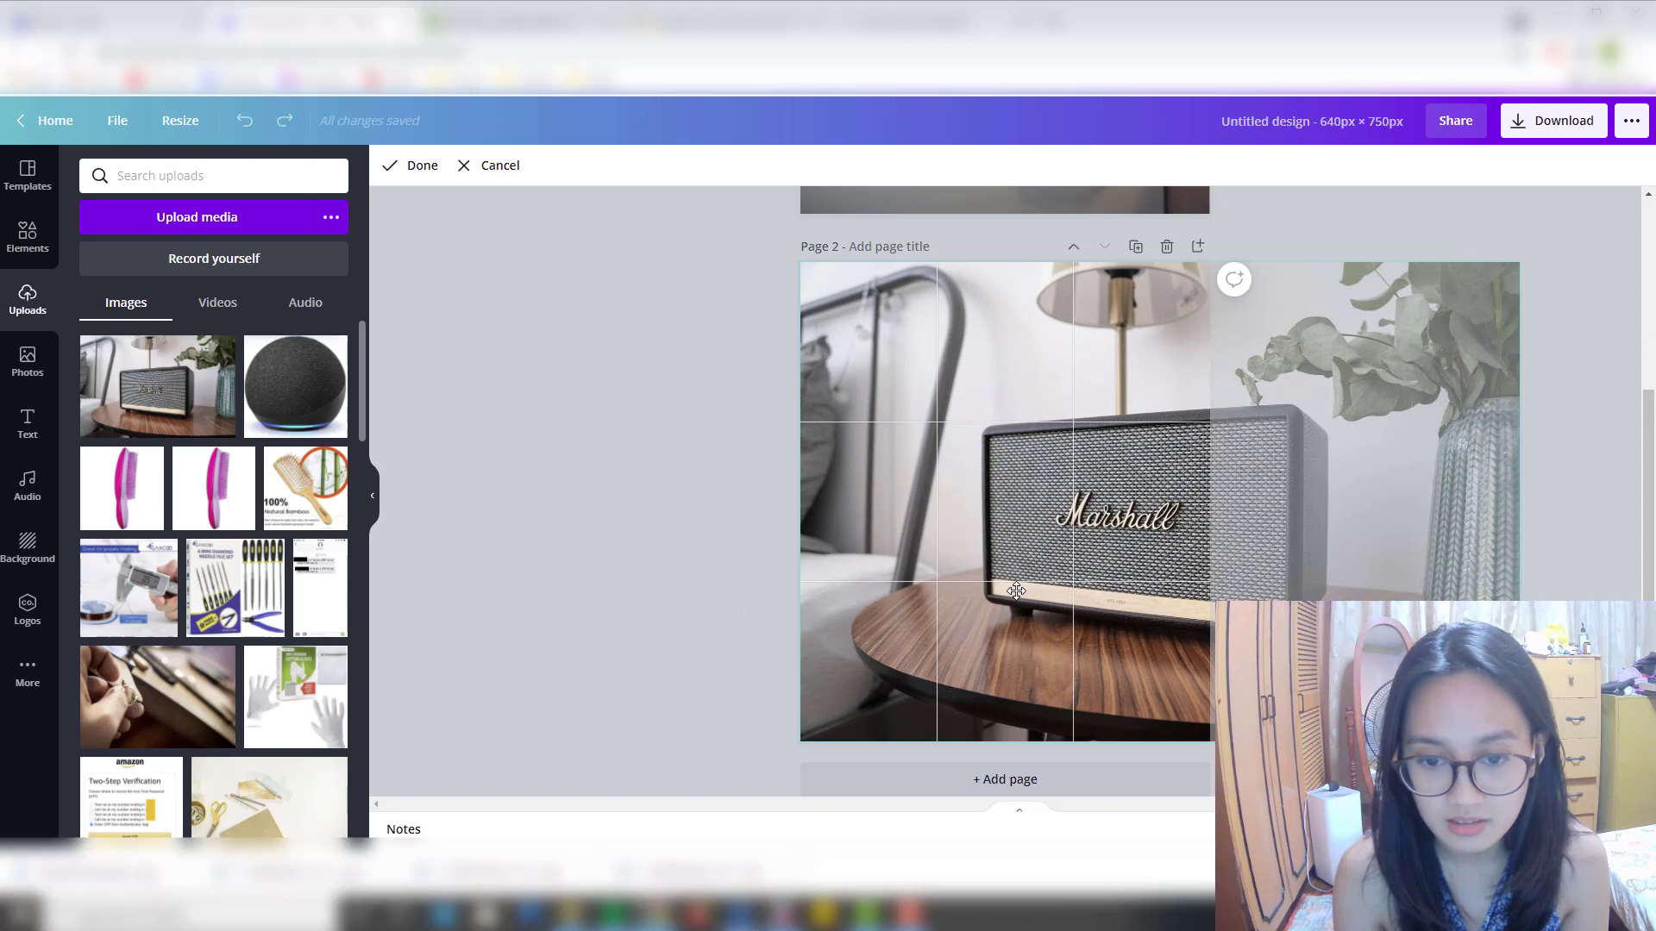
pyautogui.click(651, 539)
# Copy the Echo Dot image from page 1 and paste it onto page 2.
pyautogui.scroll(3, 1000, 517)
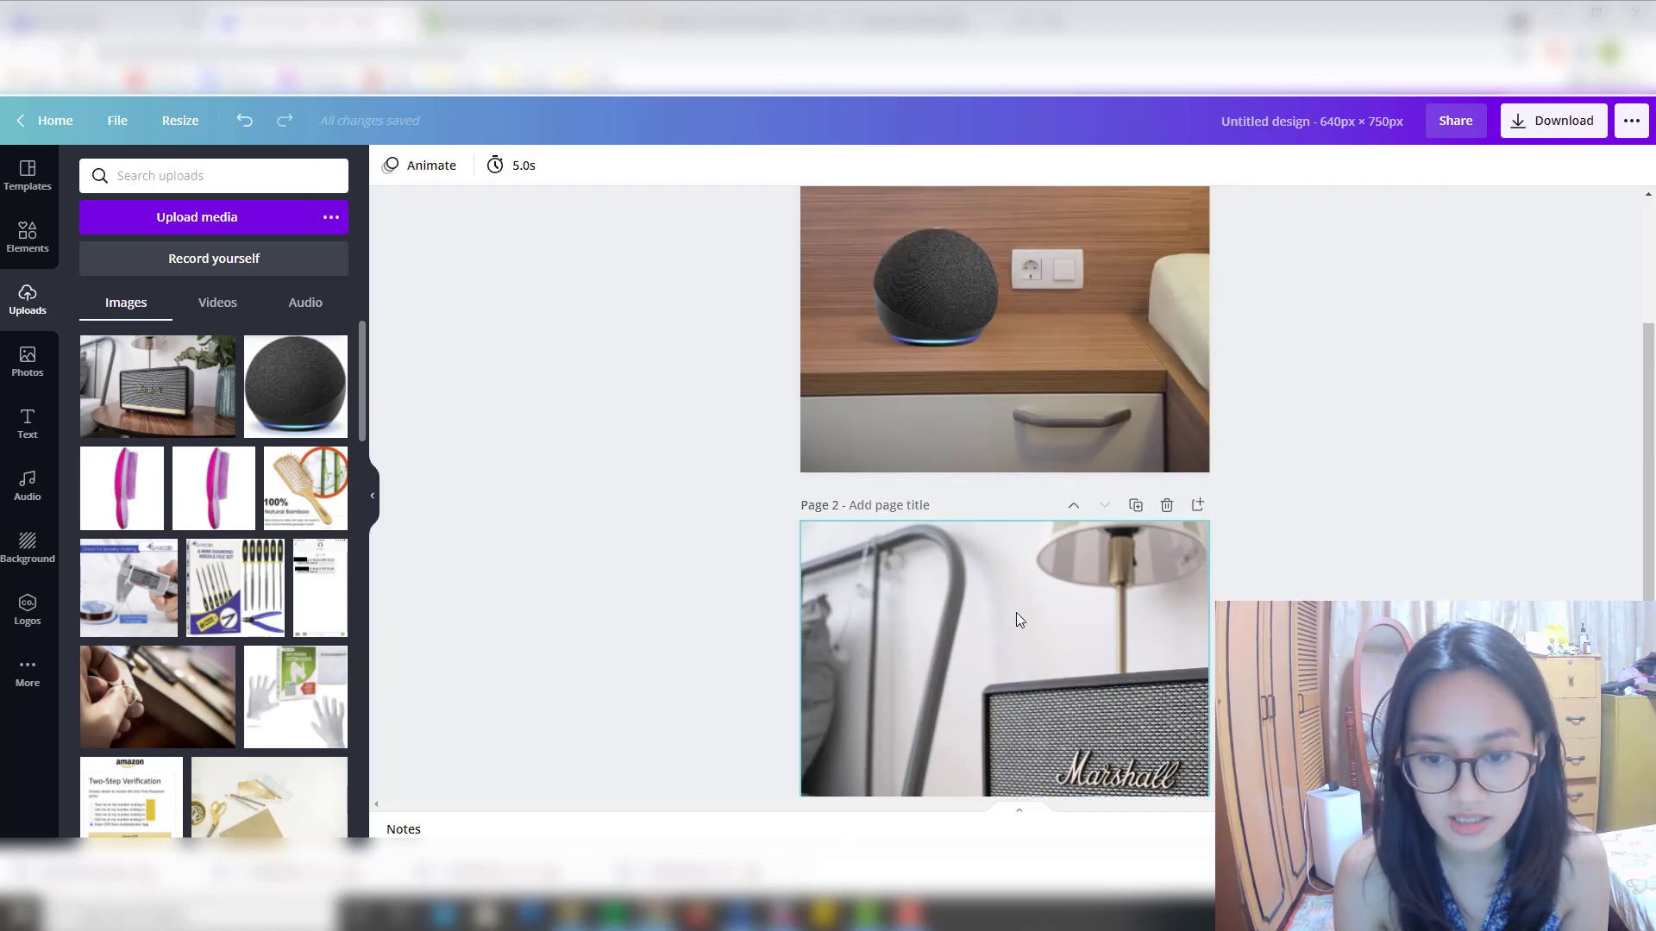
pyautogui.scroll(-3, 894, 644)
pyautogui.scroll(3, 819, 541)
pyautogui.click(934, 277)
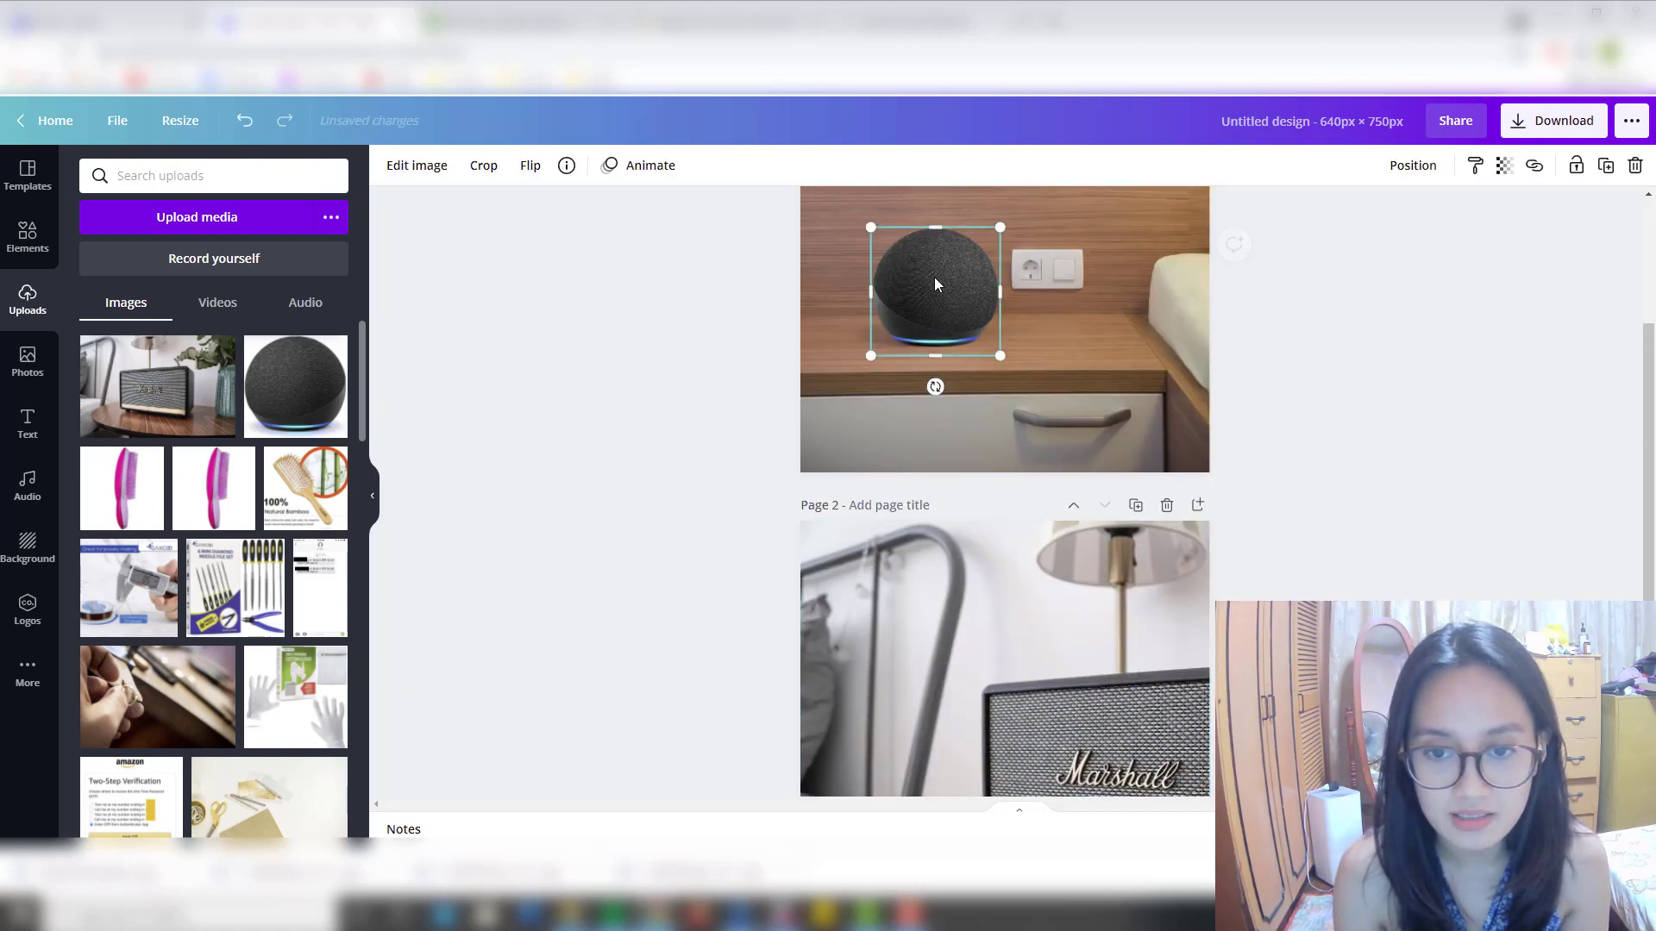
pyautogui.scroll(-3, 1088, 455)
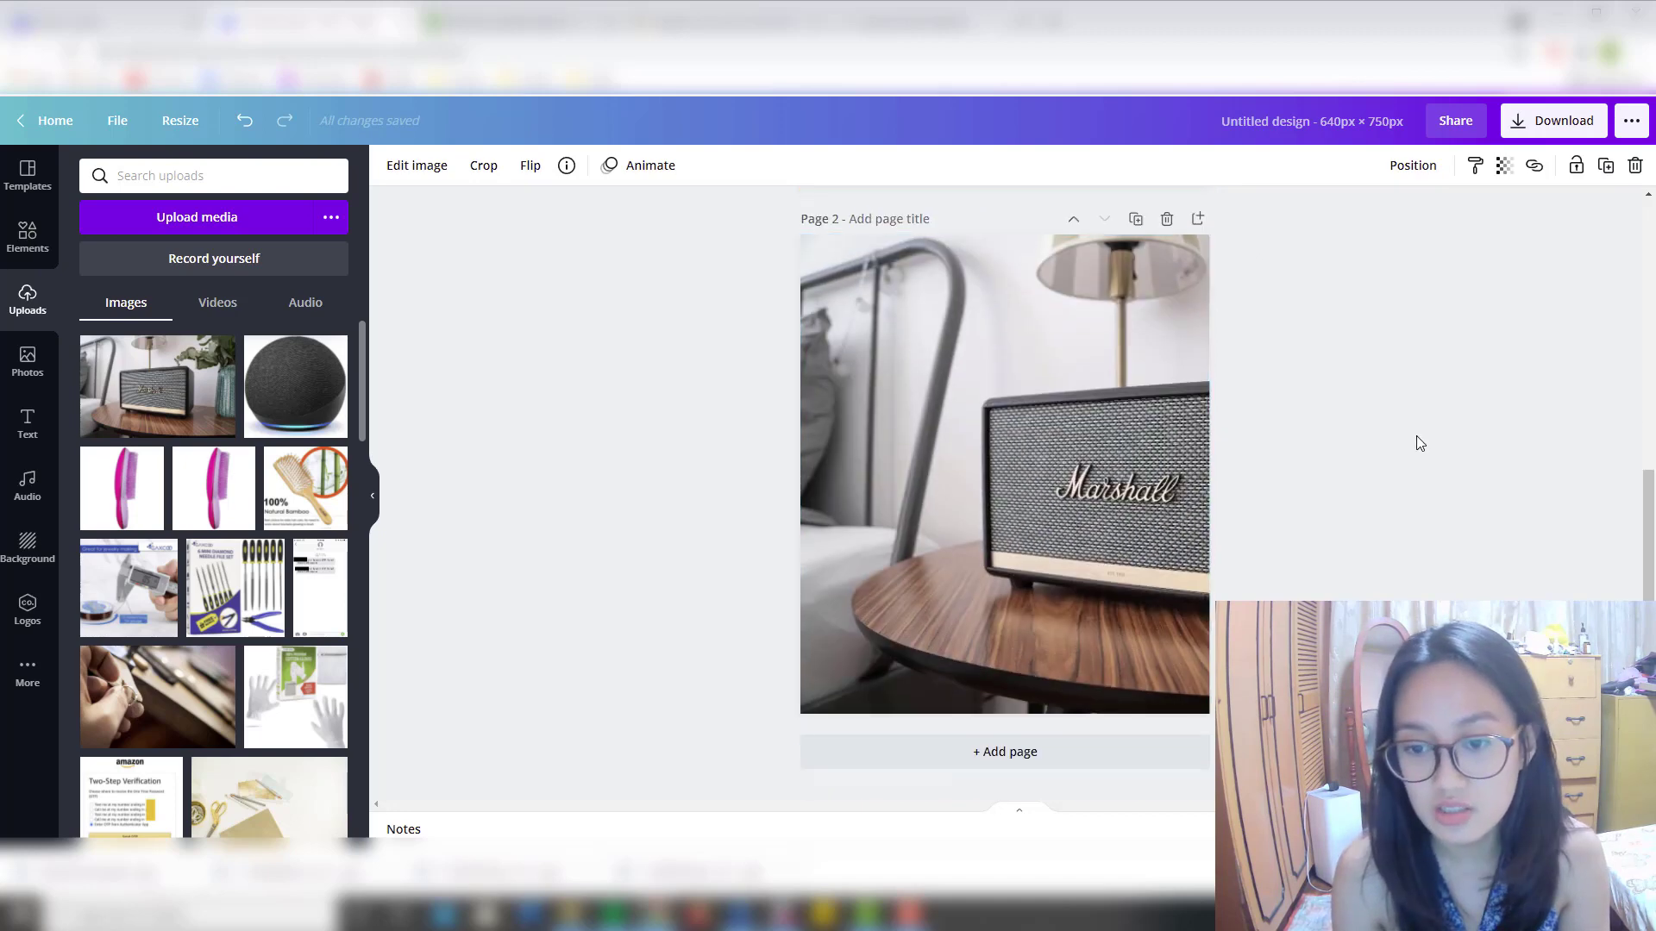
pyautogui.hotkey('ctrl', 'v')
# Enlarge the Echo Dot on page 2 and place it on the wooden table in front of the Marshall speaker.
pyautogui.moveTo(929, 497); pyautogui.dragTo(940, 571)
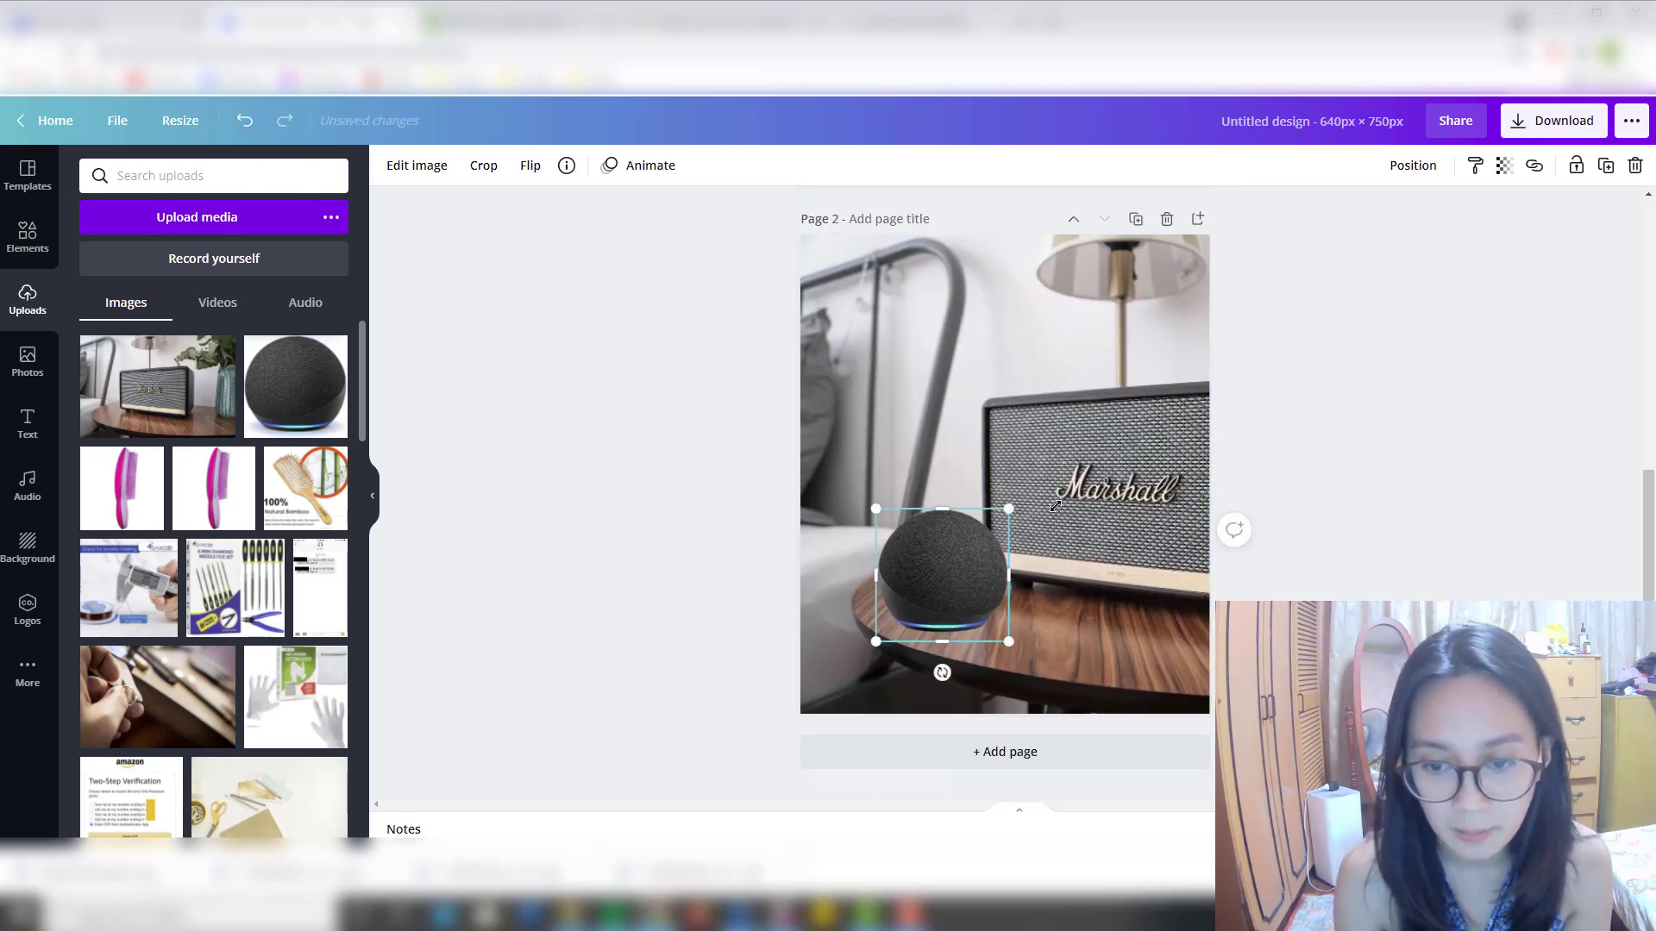
pyautogui.moveTo(1001, 509); pyautogui.dragTo(1050, 466)
pyautogui.moveTo(969, 544); pyautogui.dragTo(981, 550)
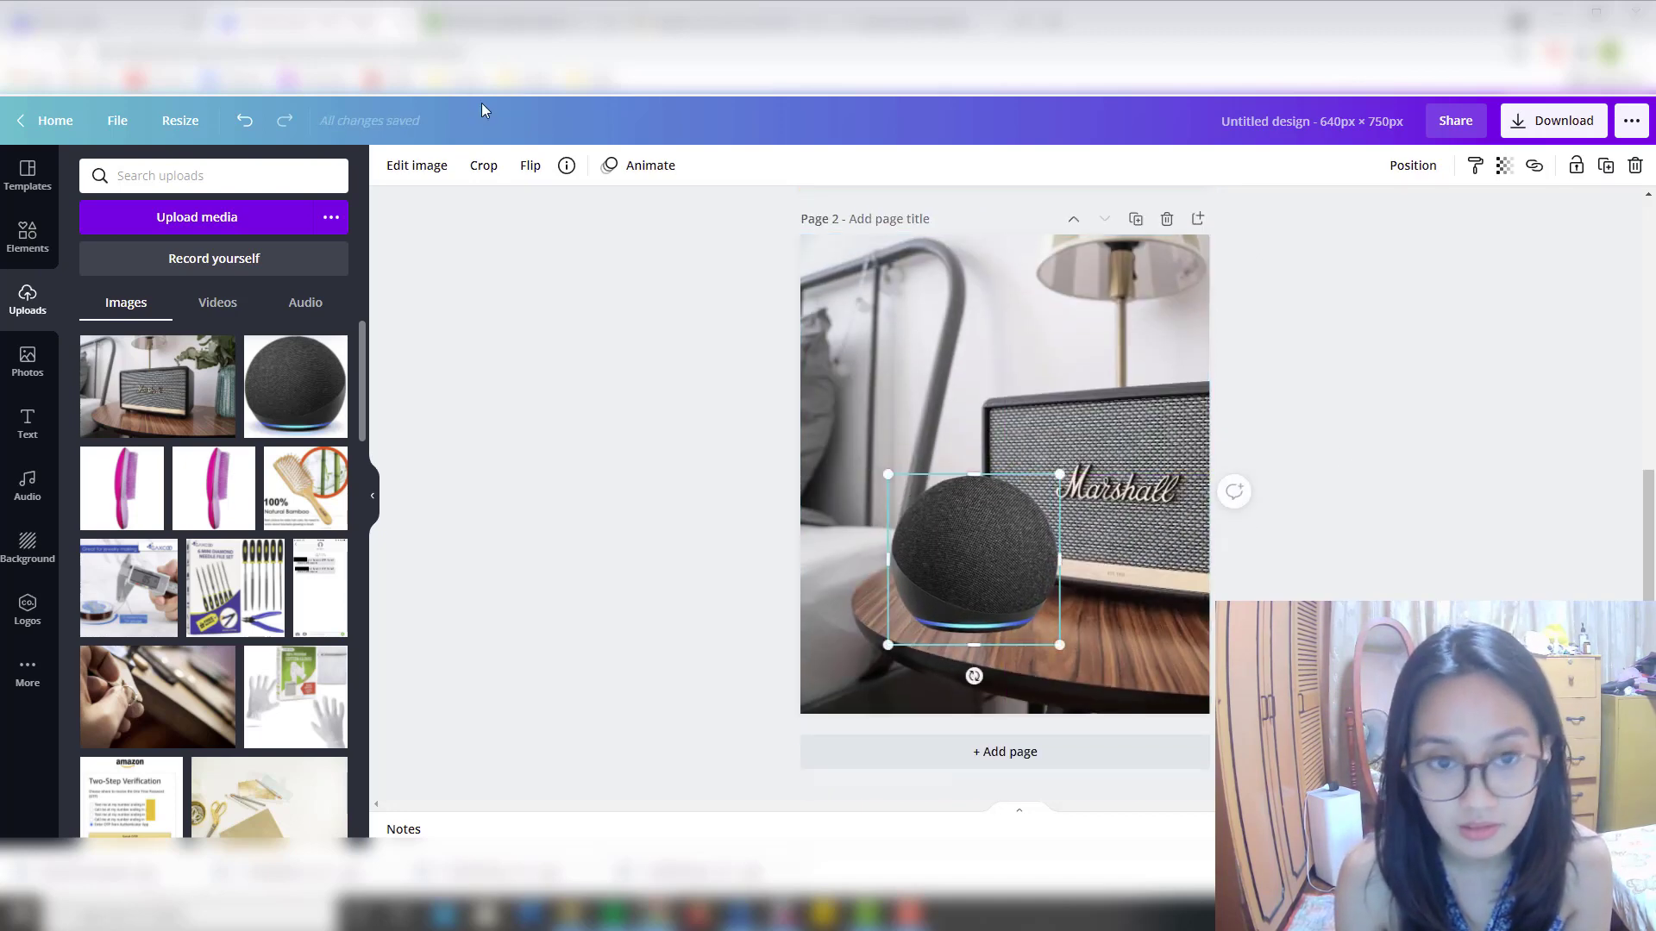
# Flip the Echo Dot on page 2 horizontally and nudge it slightly down and right on the table.
pyautogui.click(531, 165)
pyautogui.click(588, 210)
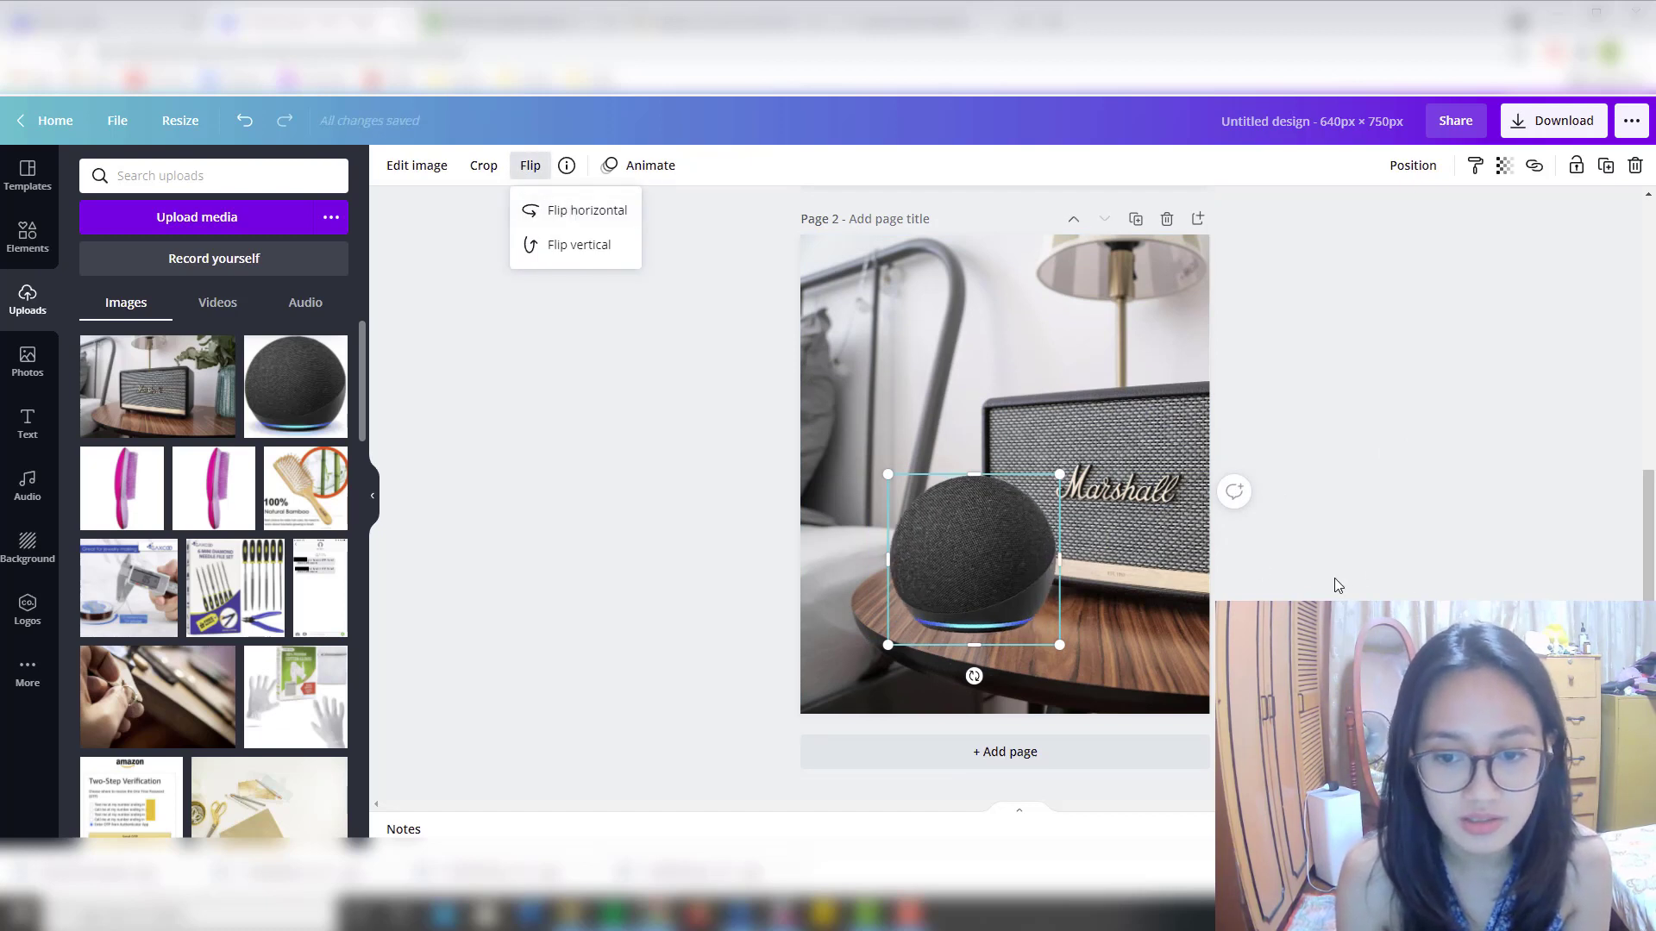
pyautogui.press('Escape')
pyautogui.moveTo(1021, 560); pyautogui.dragTo(1027, 566)
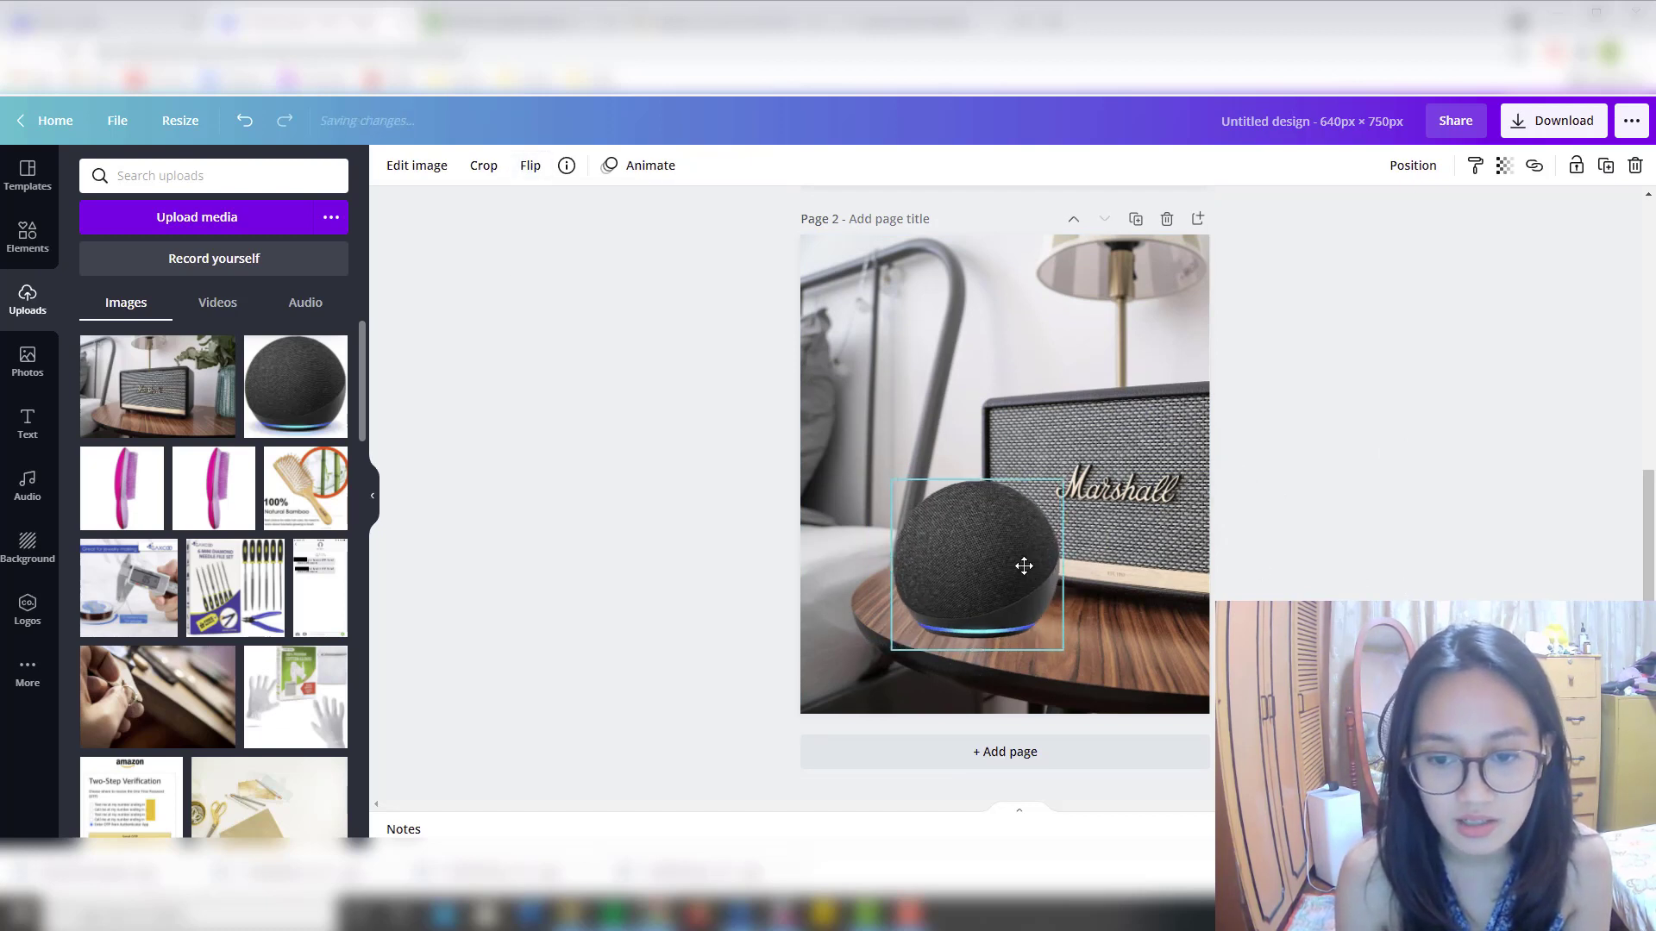
pyautogui.click(1453, 568)
# Move the Echo Dot on page 2 slightly left and add a Drop shadow to it.
pyautogui.click(973, 500)
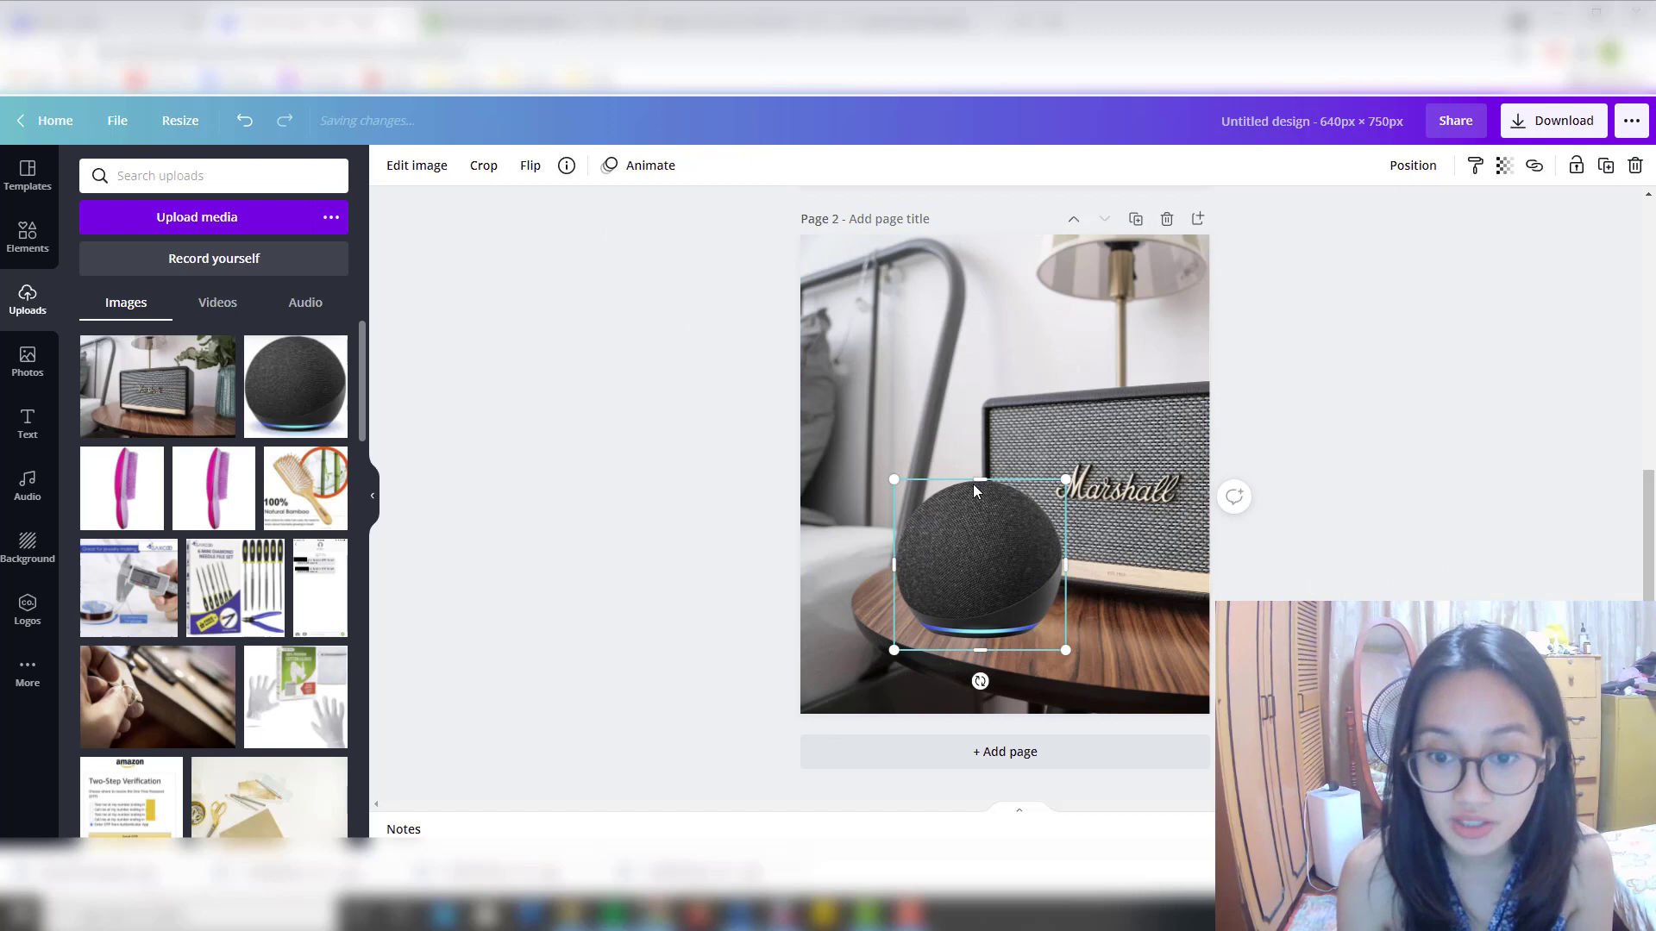
pyautogui.click(414, 165)
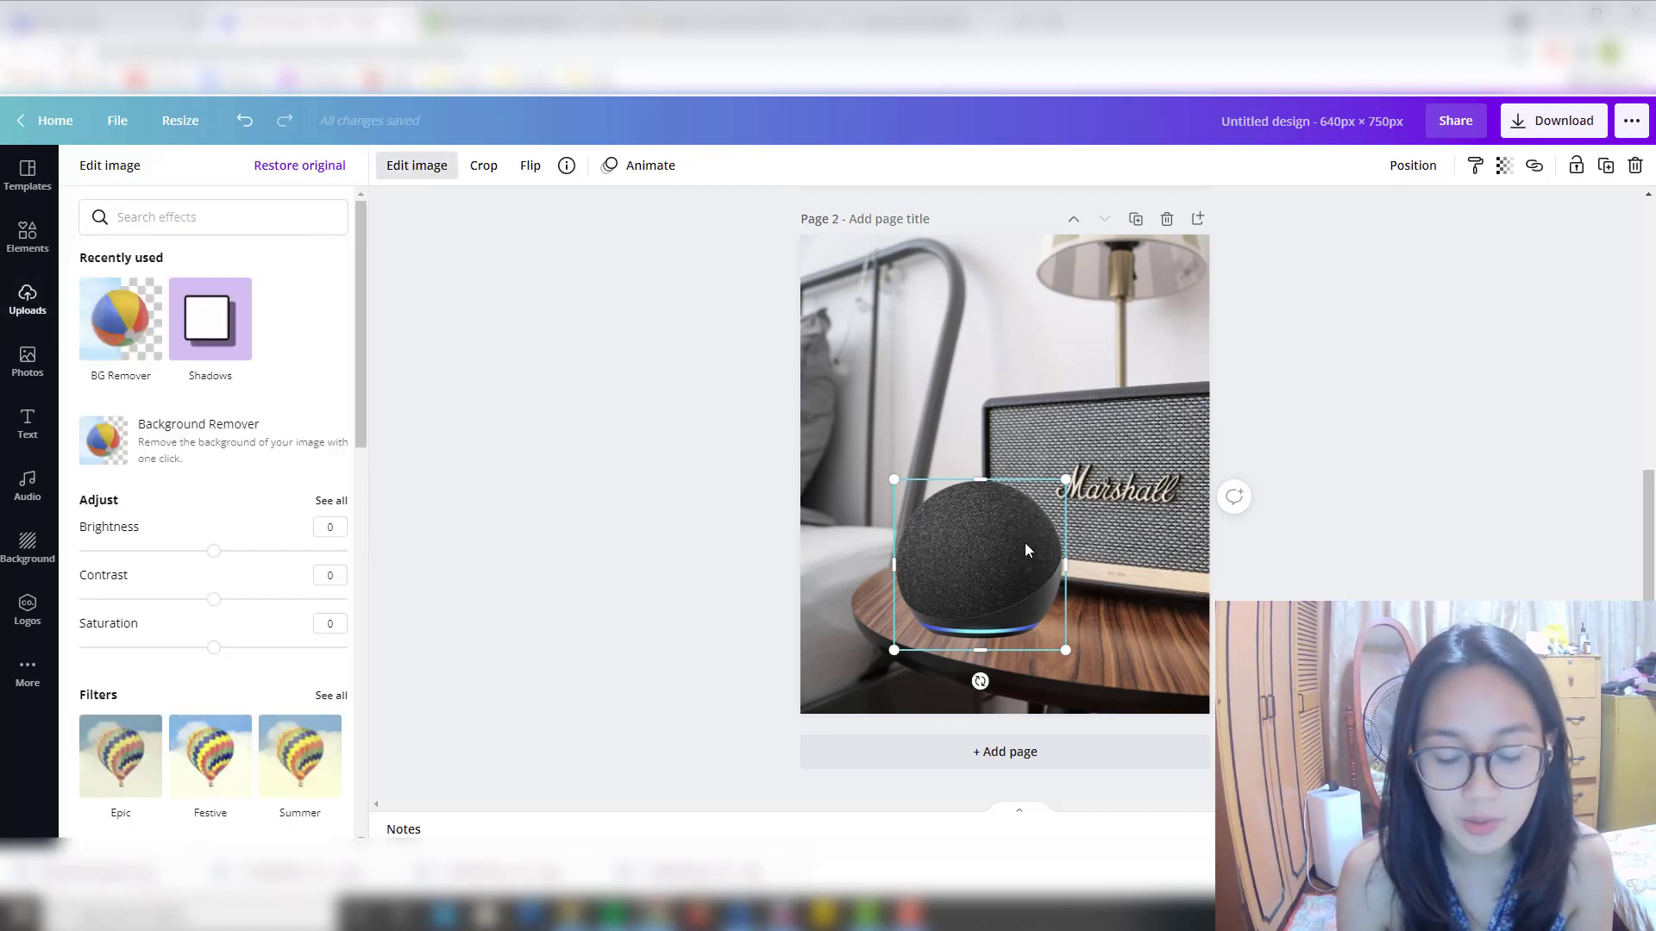
pyautogui.click(220, 321)
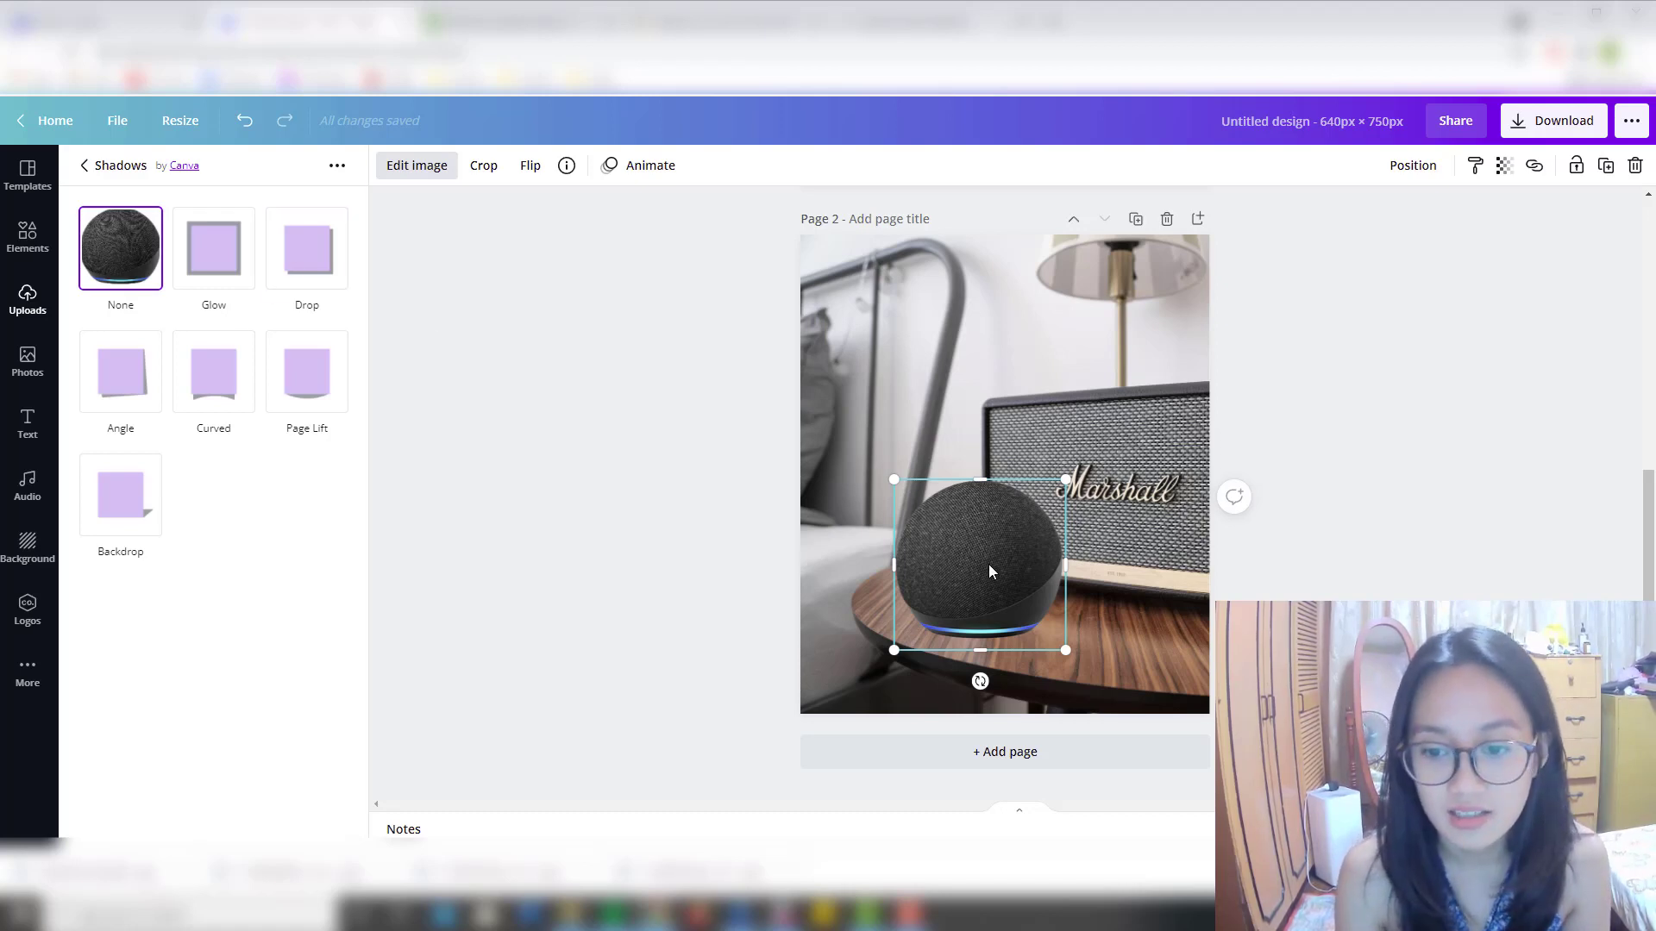
pyautogui.moveTo(975, 567); pyautogui.dragTo(954, 599)
pyautogui.click(319, 265)
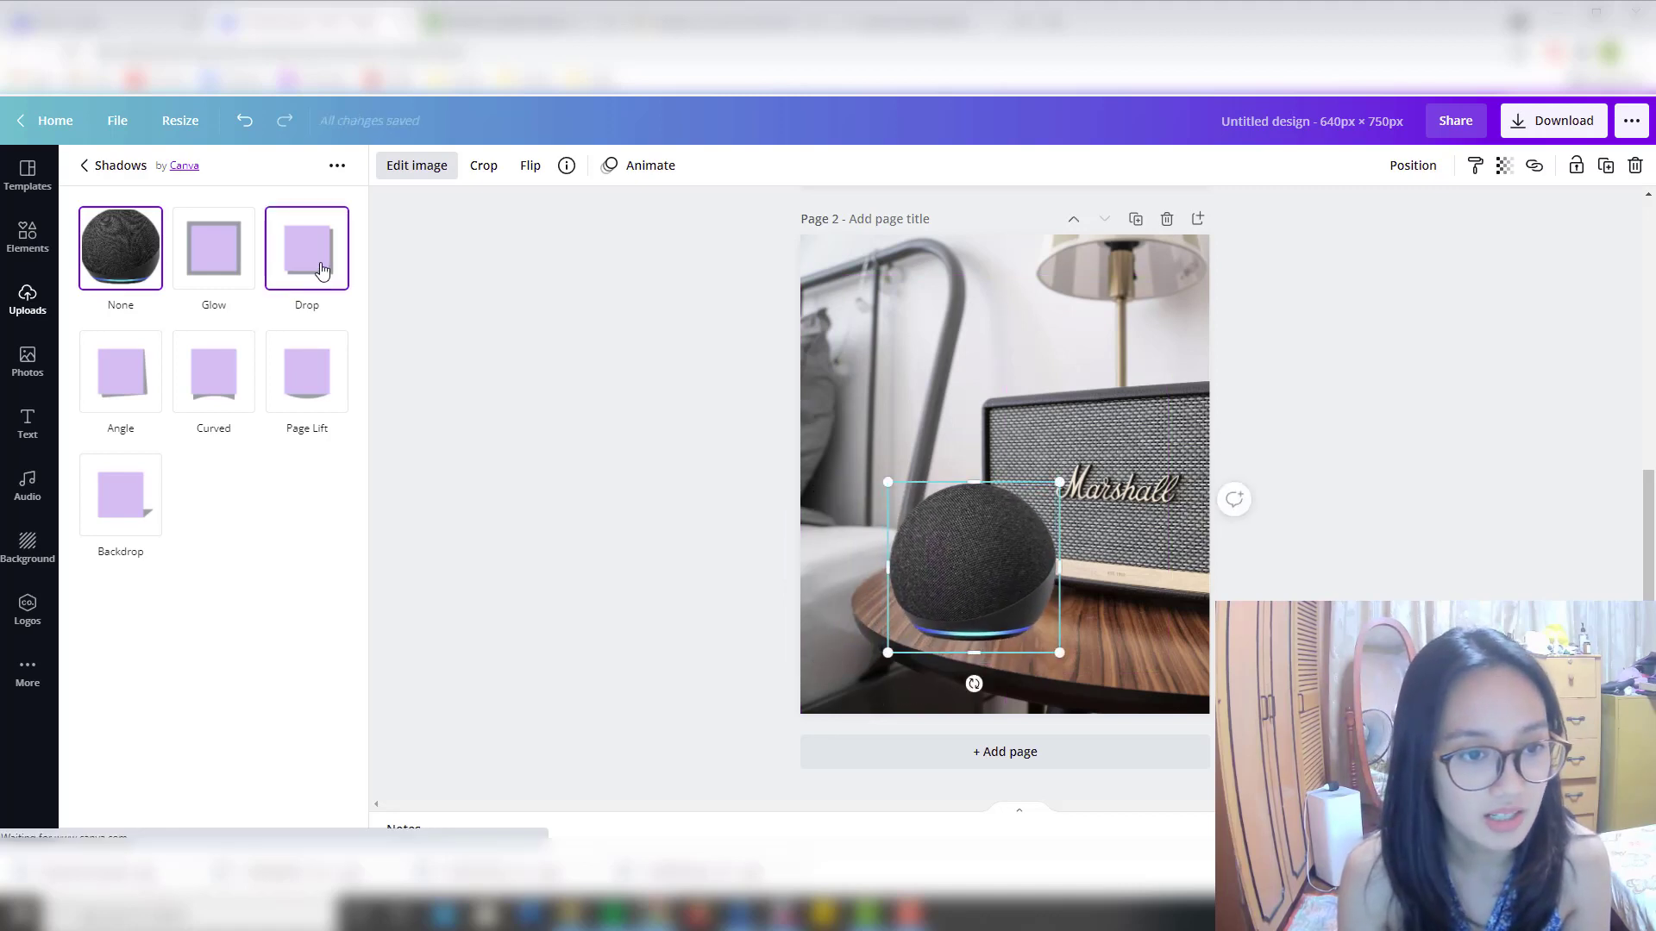
pyautogui.click(321, 270)
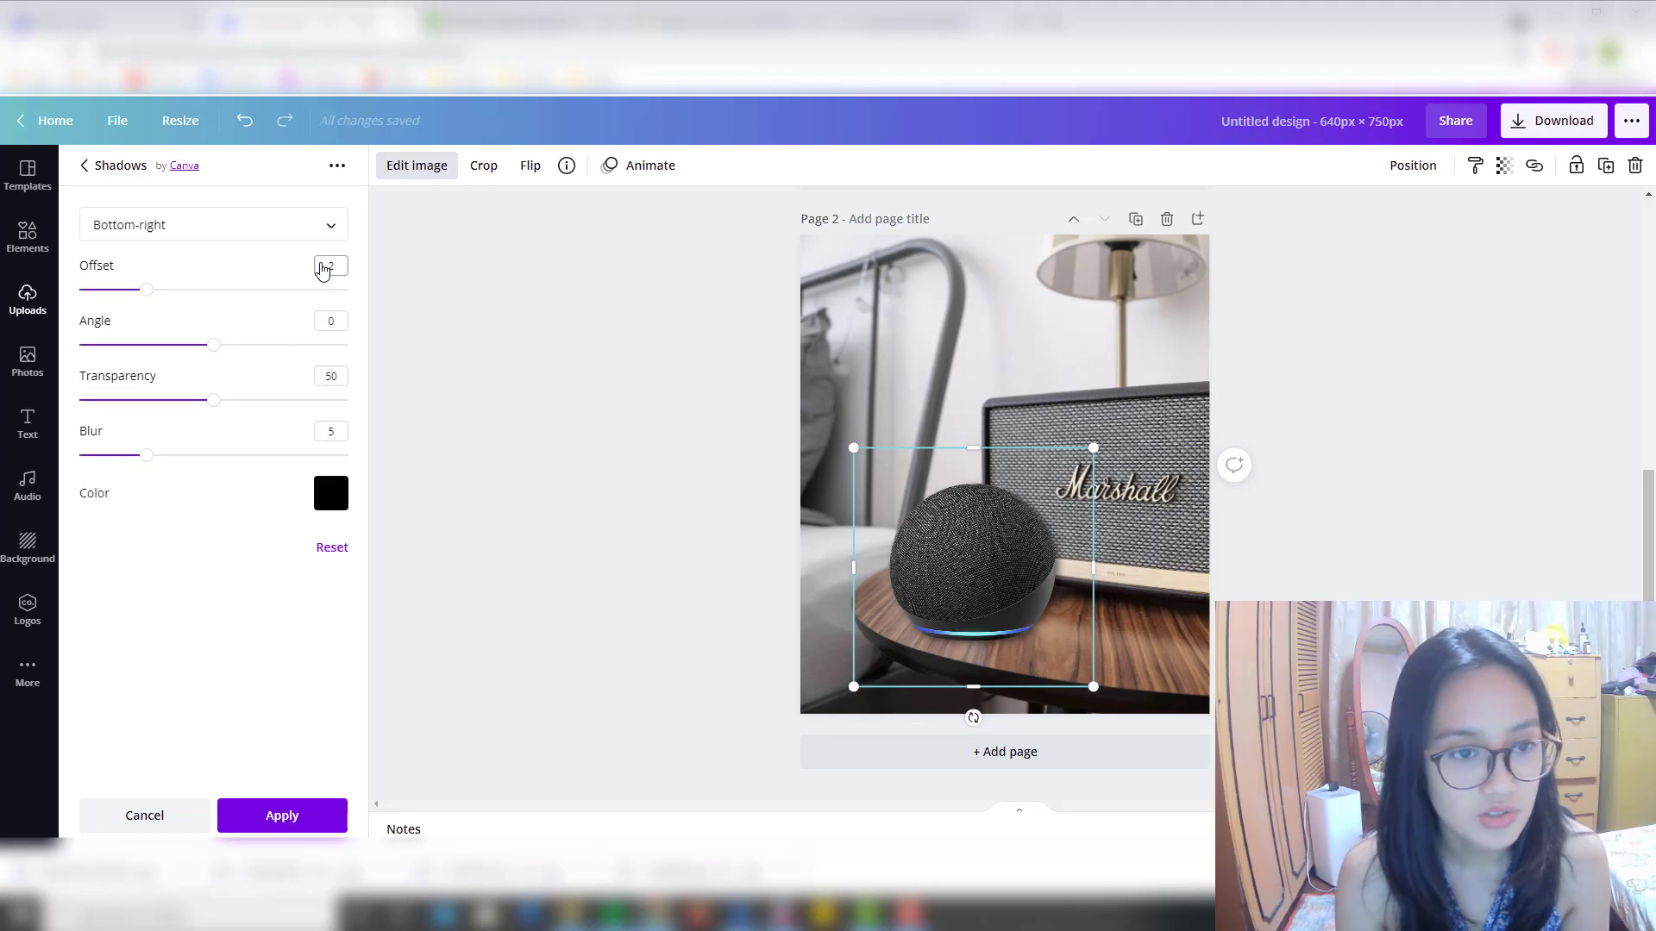
# Set the Echo Dot's drop shadow direction to Bottom-left and its angle to -2.
pyautogui.click(177, 225)
pyautogui.scroll(-1, 158, 248)
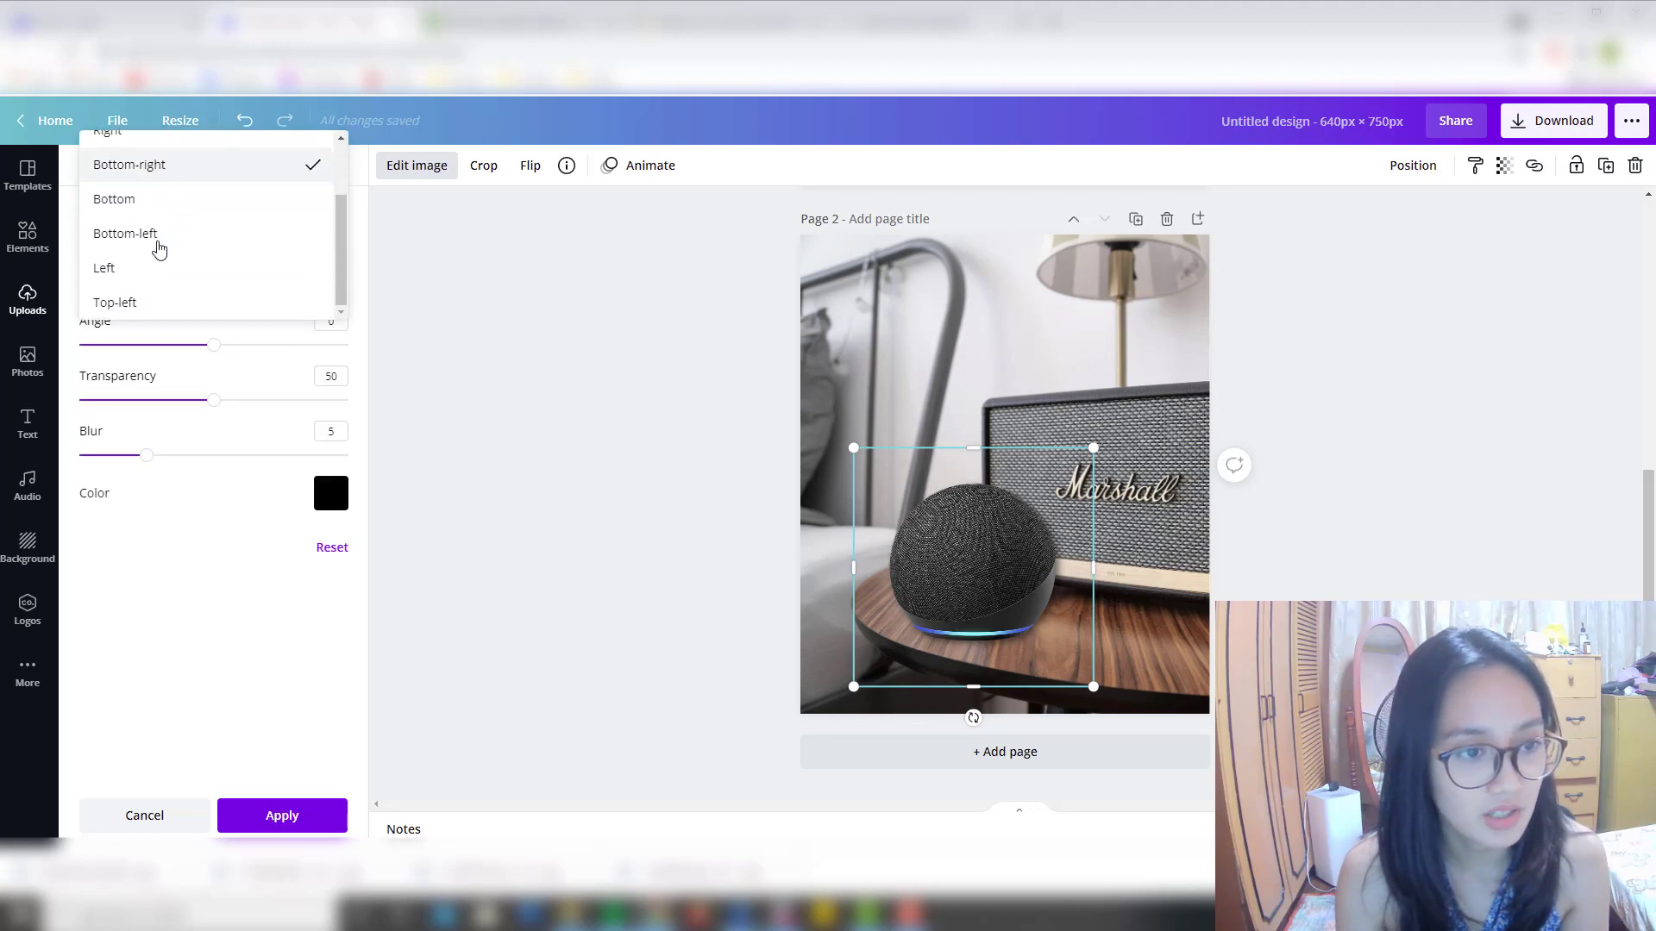
pyautogui.click(158, 245)
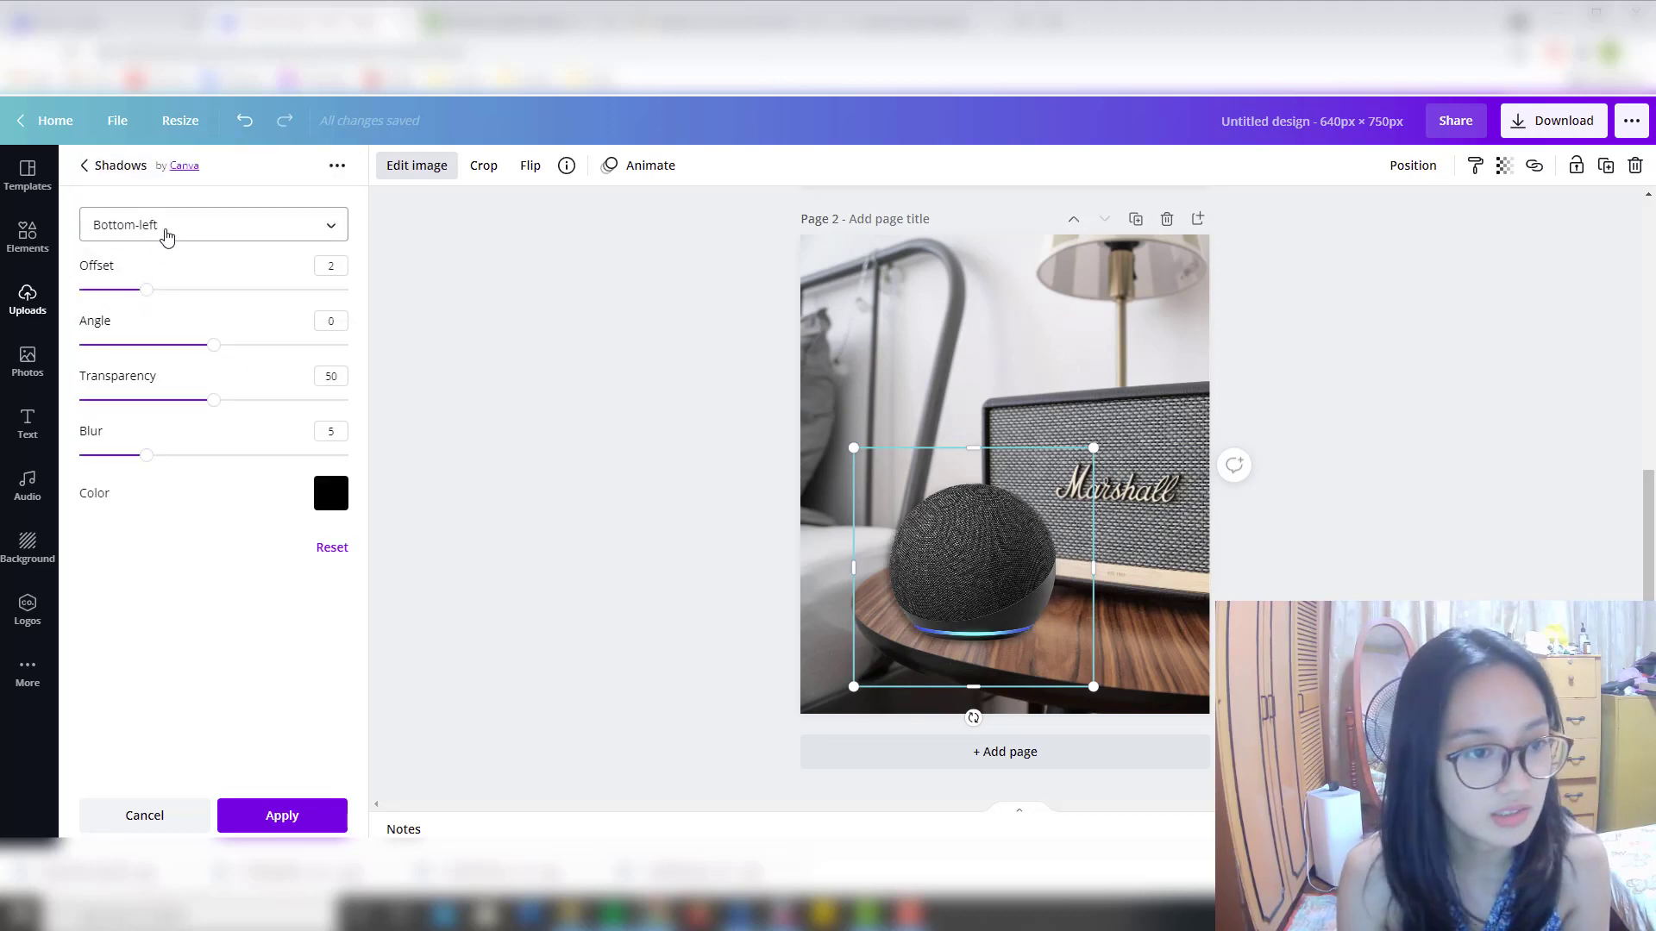
pyautogui.click(167, 237)
pyautogui.click(155, 529)
pyautogui.moveTo(152, 289)
pyautogui.mouseDown()
pyautogui.moveTo(123, 299)
pyautogui.moveTo(210, 292)
pyautogui.moveTo(149, 291)
pyautogui.mouseUp()
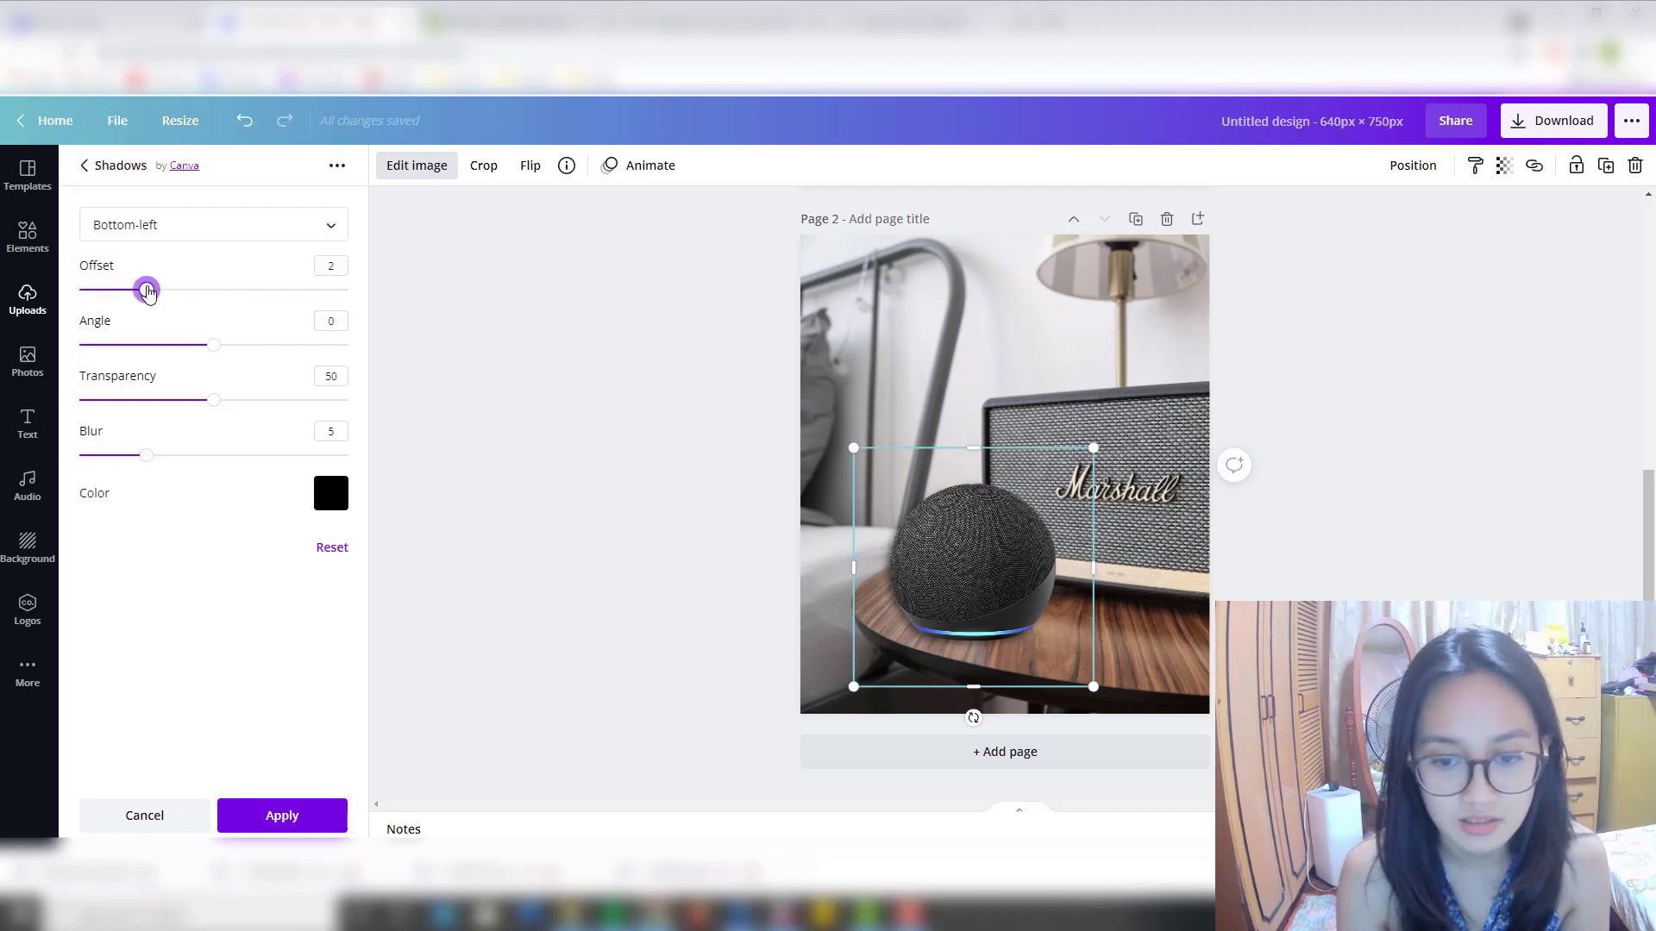
pyautogui.moveTo(211, 354); pyautogui.dragTo(162, 345)
# Change the Echo Dot's shadow direction to Bottom, with offset 4 and transparency 62, and leave the shadow settings.
pyautogui.click(172, 226)
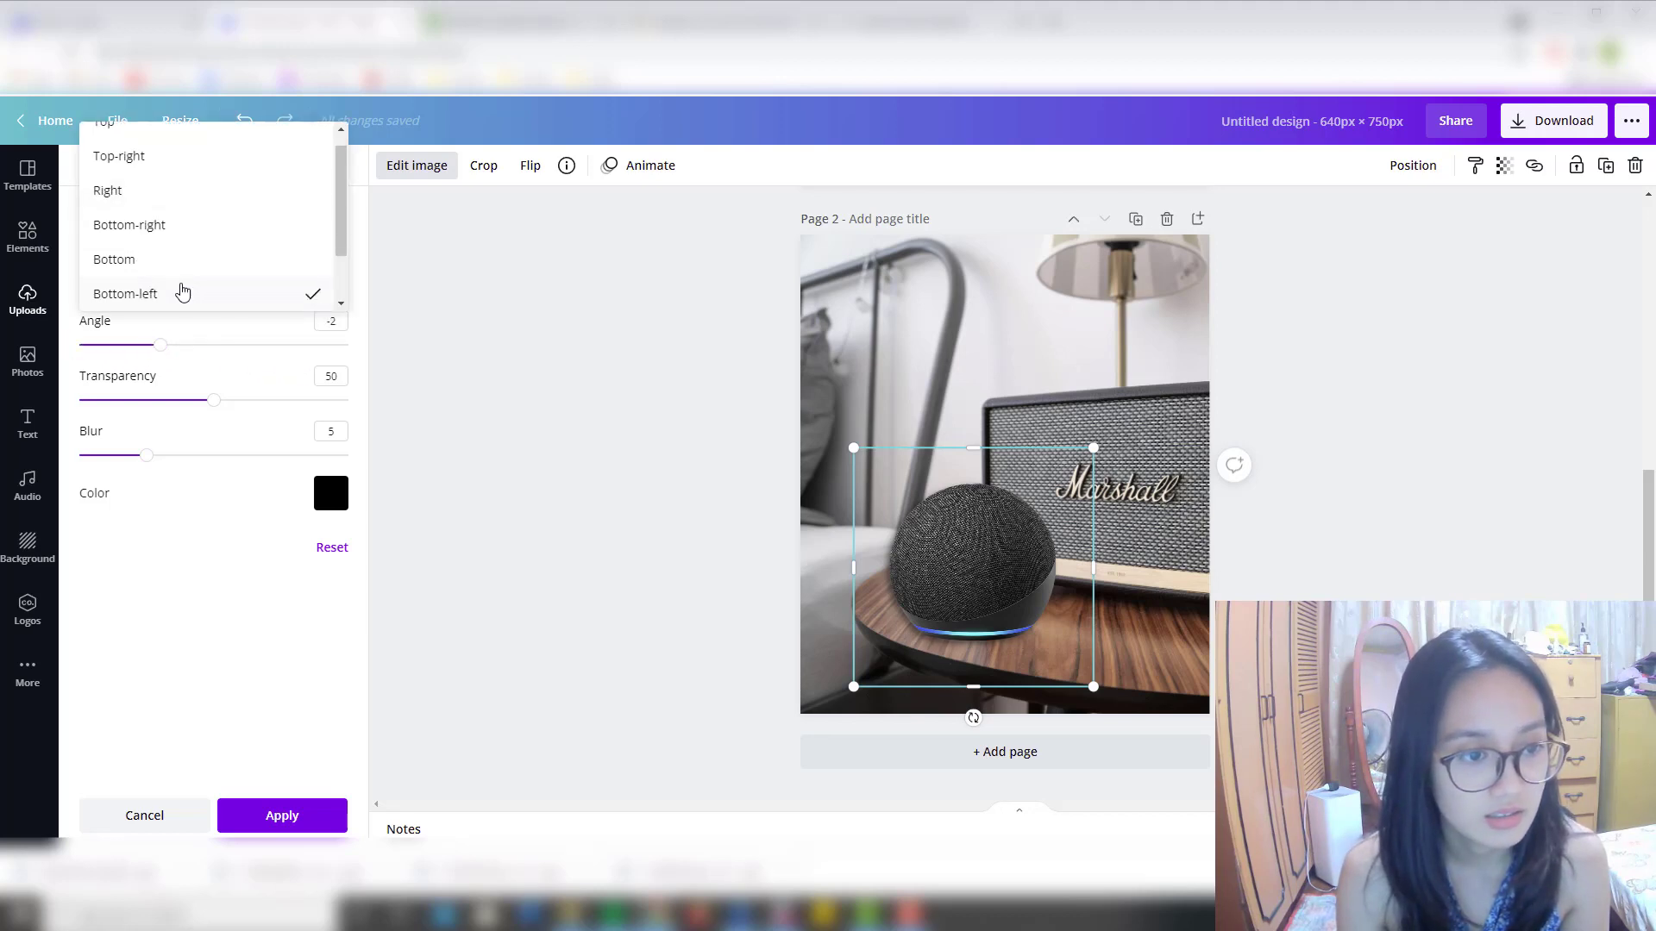
pyautogui.click(176, 261)
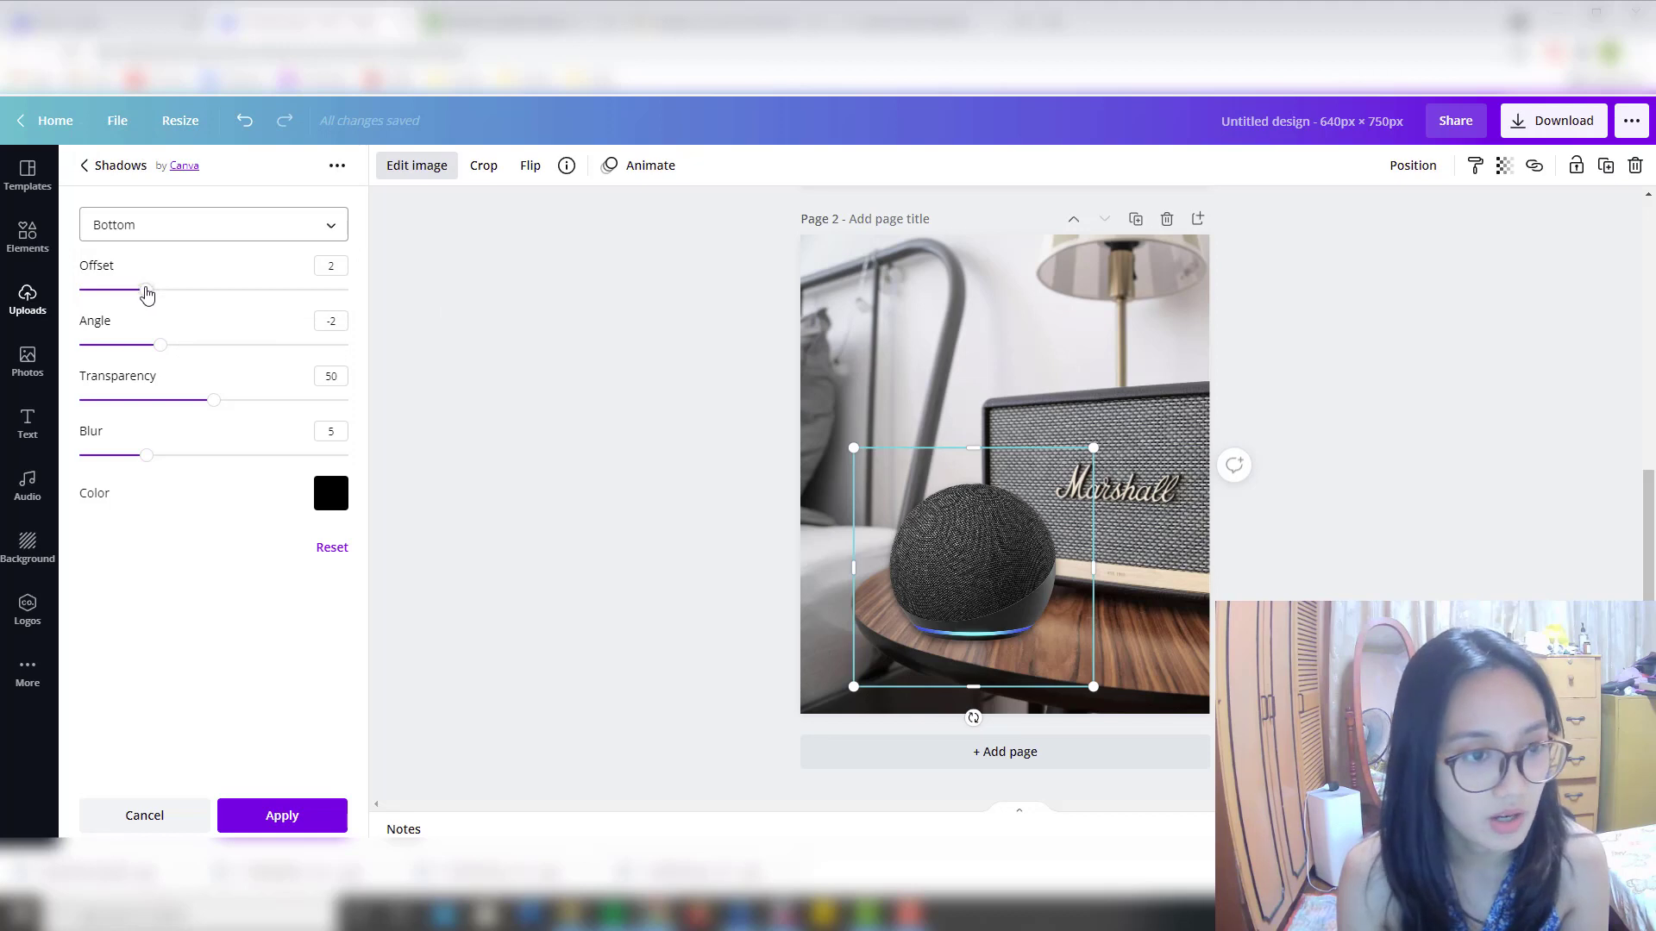
pyautogui.moveTo(148, 295); pyautogui.dragTo(214, 291)
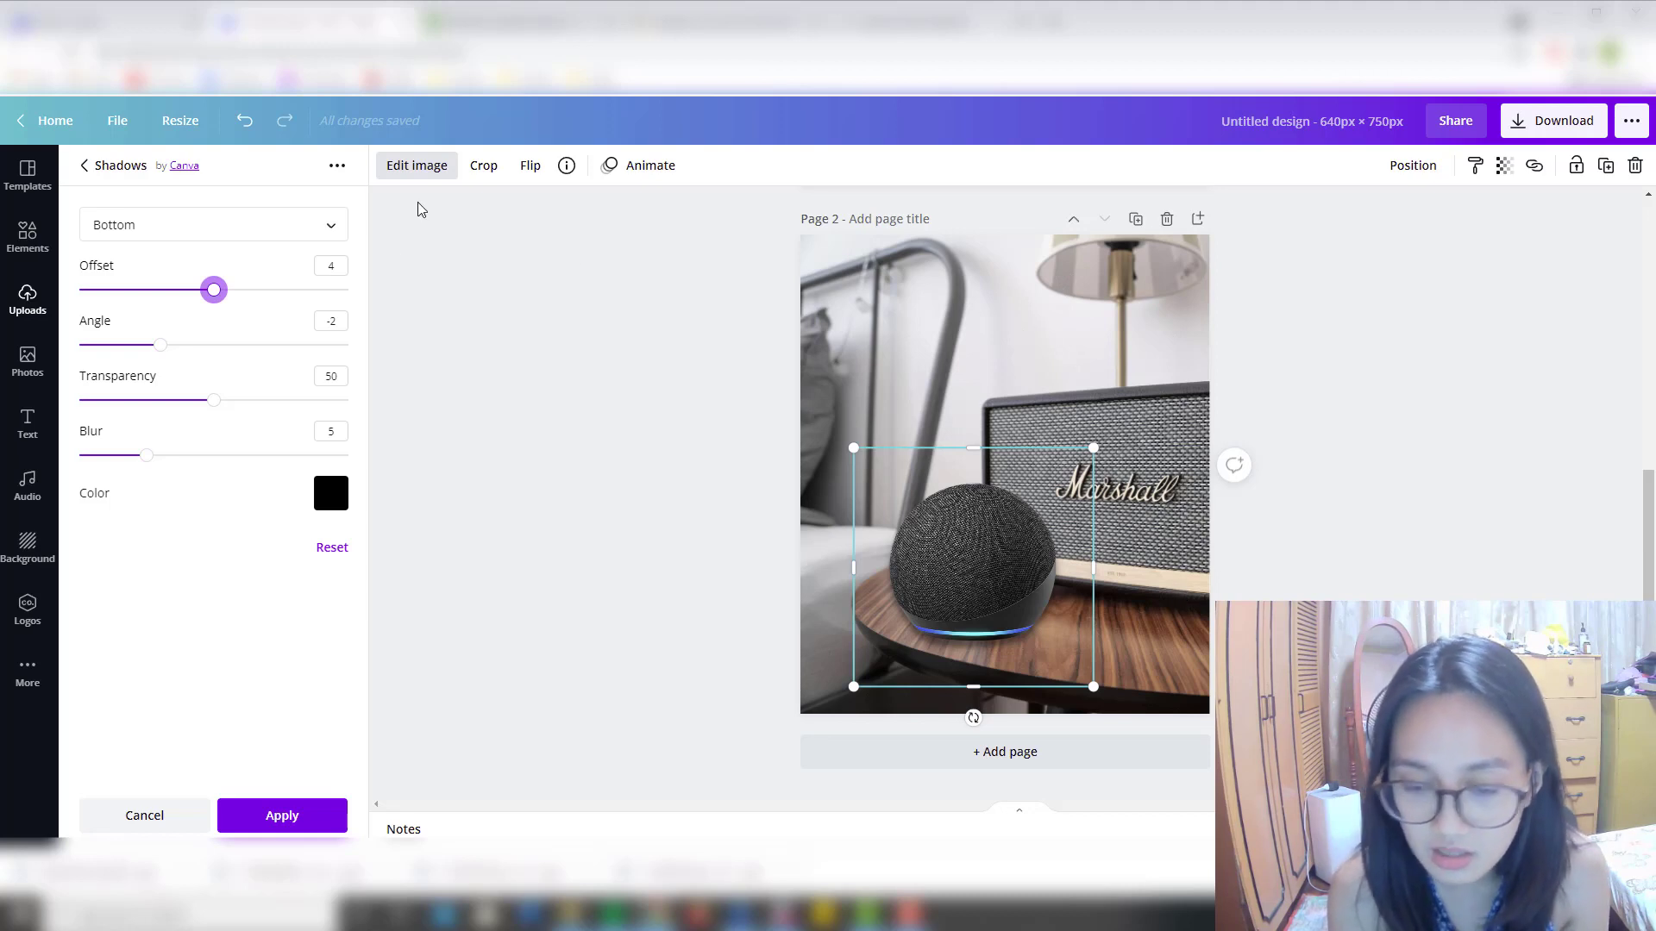
pyautogui.moveTo(216, 409); pyautogui.dragTo(254, 411)
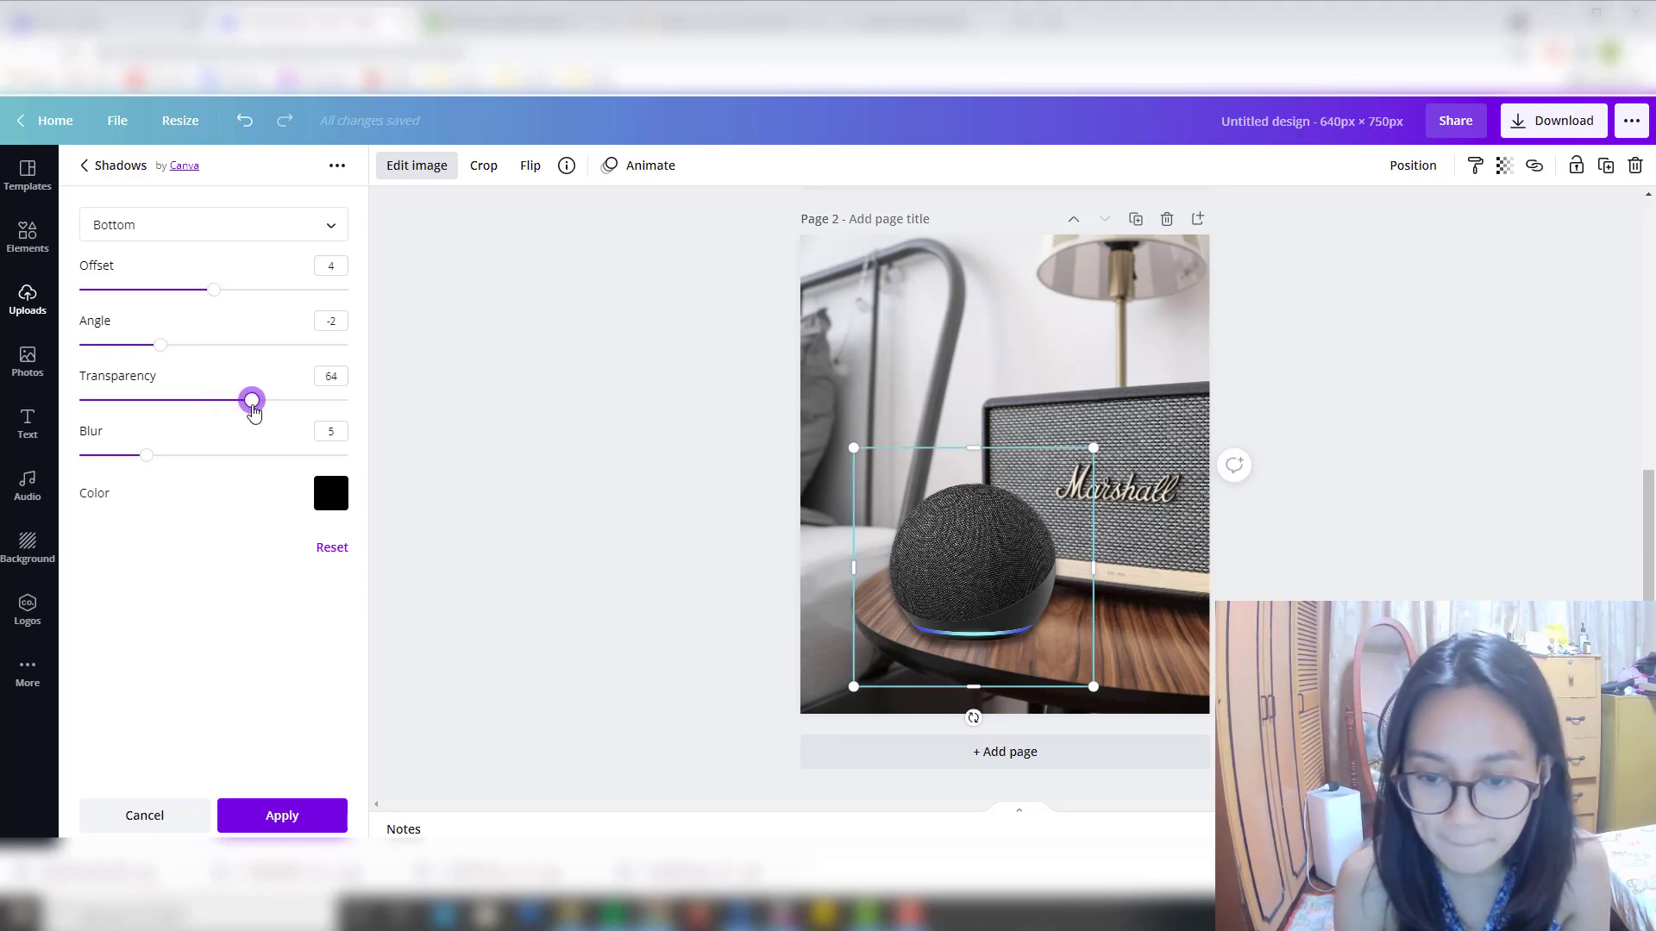
pyautogui.moveTo(215, 294)
pyautogui.mouseDown()
pyautogui.moveTo(189, 297)
pyautogui.moveTo(218, 298)
pyautogui.mouseUp()
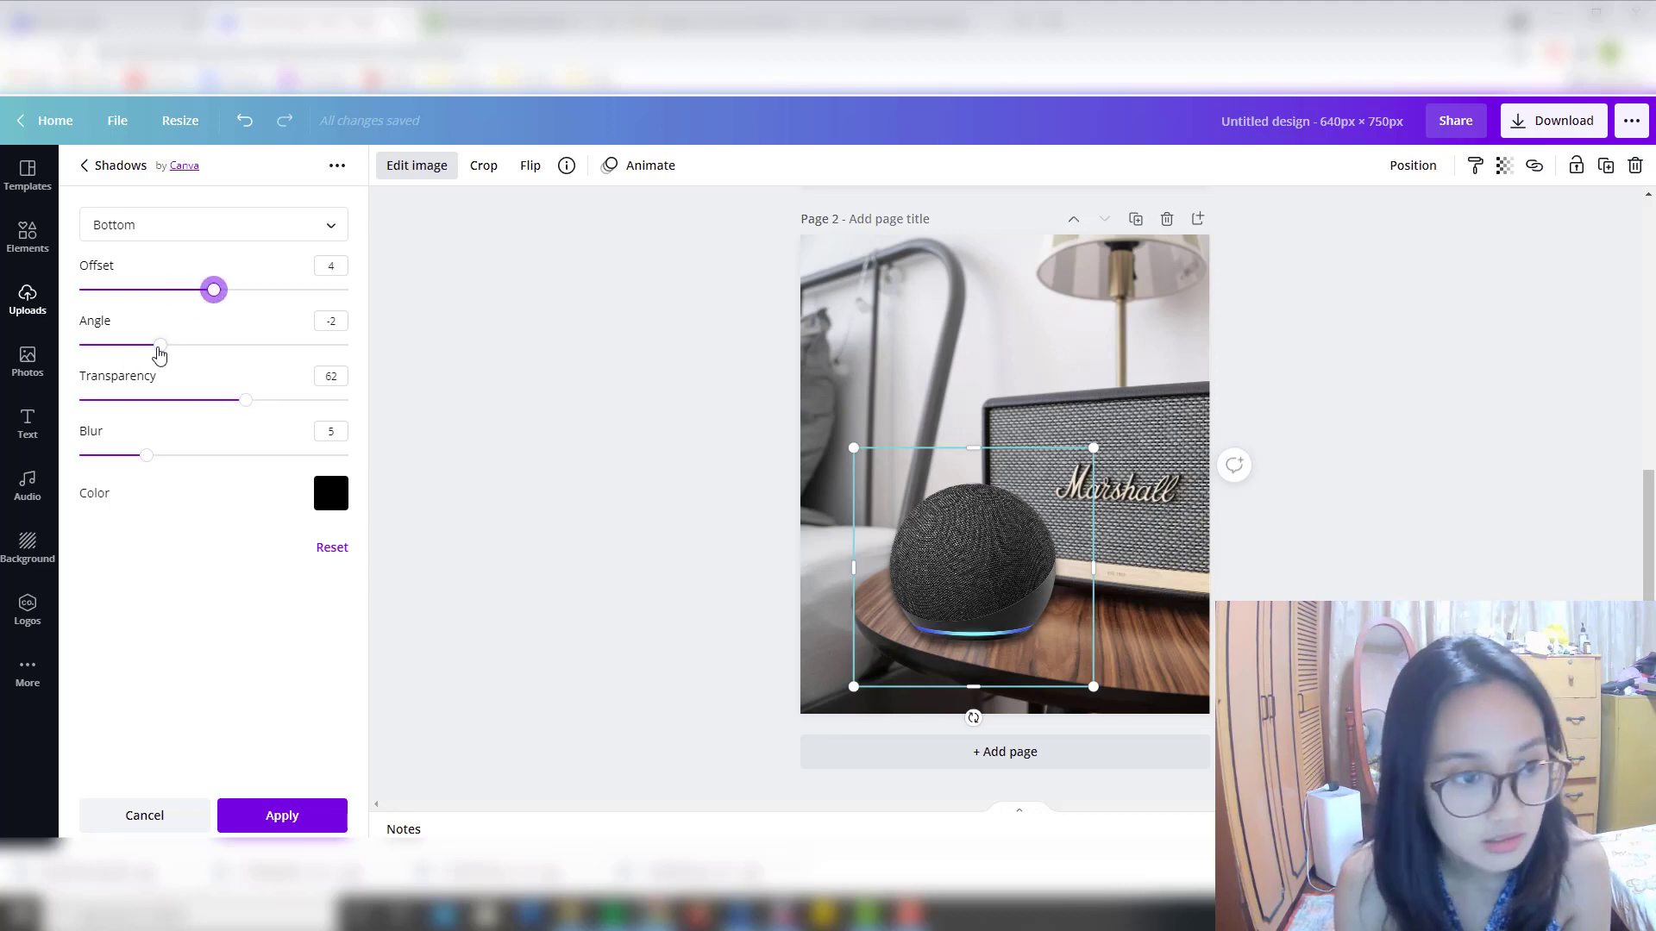
pyautogui.moveTo(160, 354)
pyautogui.mouseDown()
pyautogui.moveTo(107, 350)
pyautogui.moveTo(154, 352)
pyautogui.mouseUp()
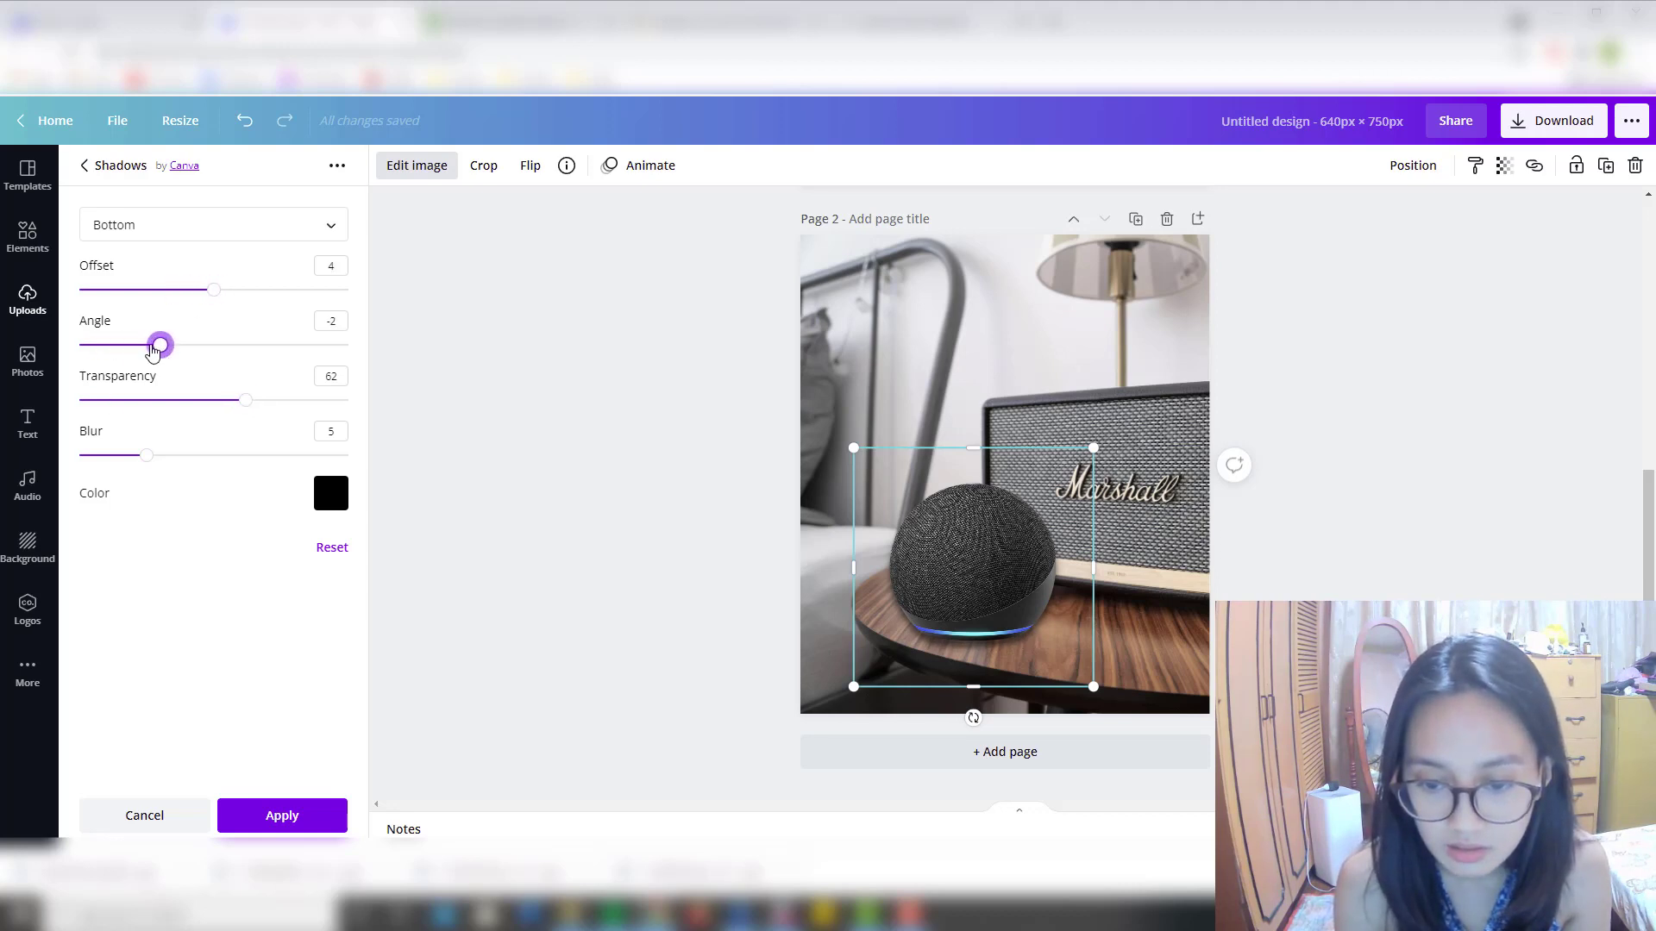
pyautogui.click(147, 456)
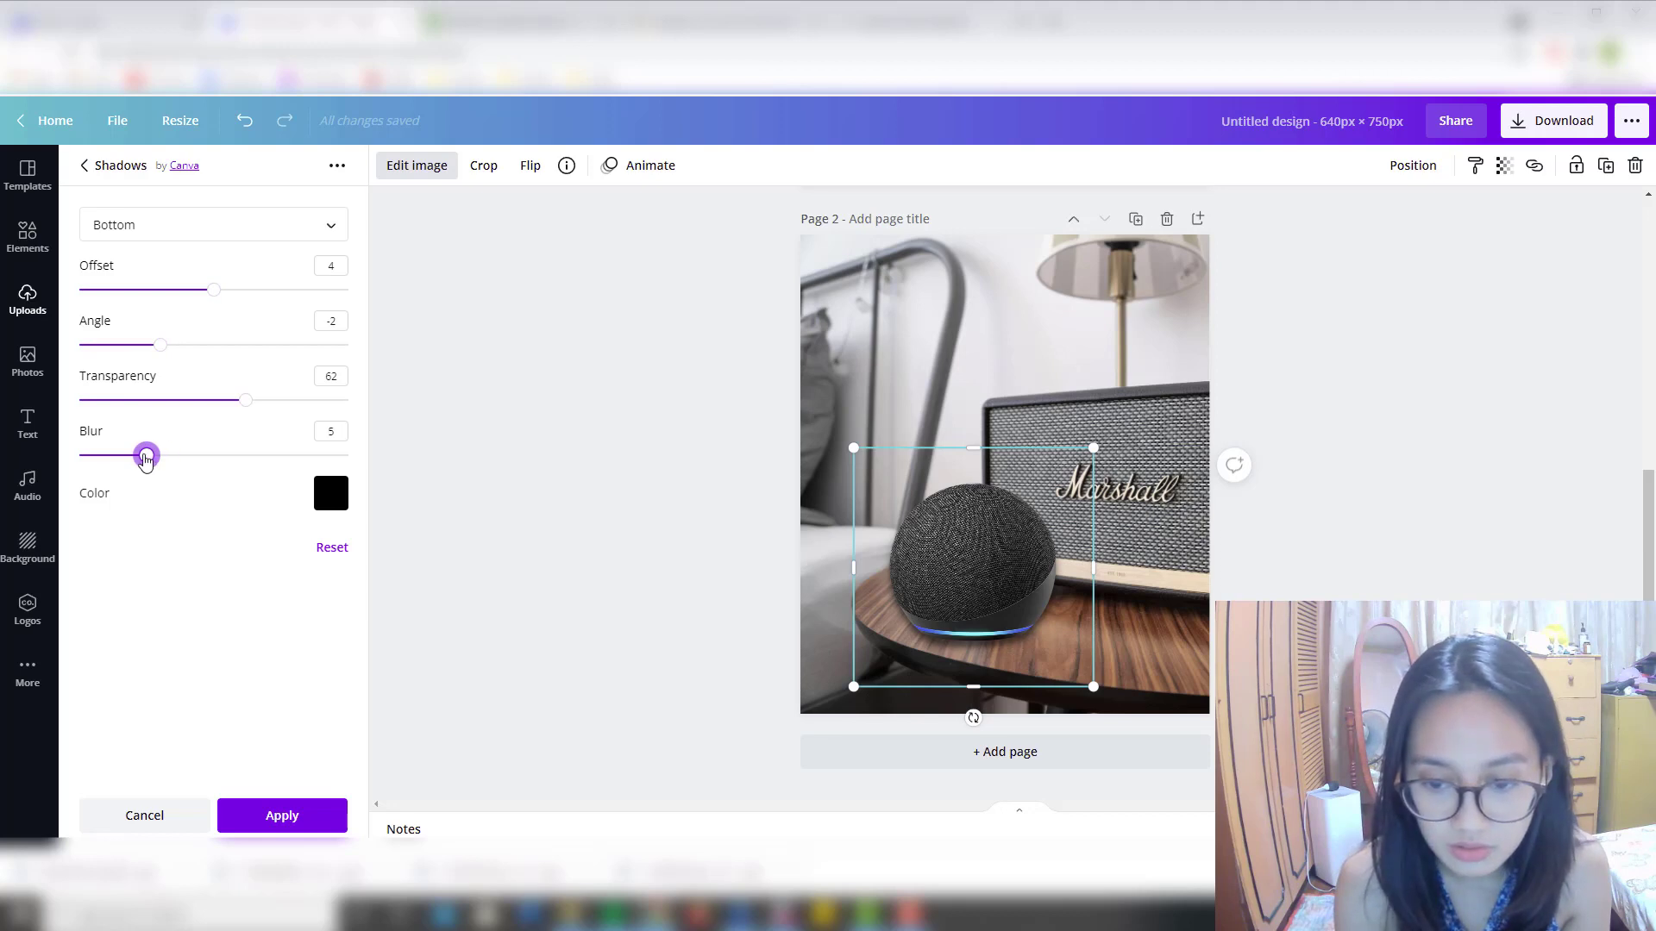
pyautogui.click(525, 632)
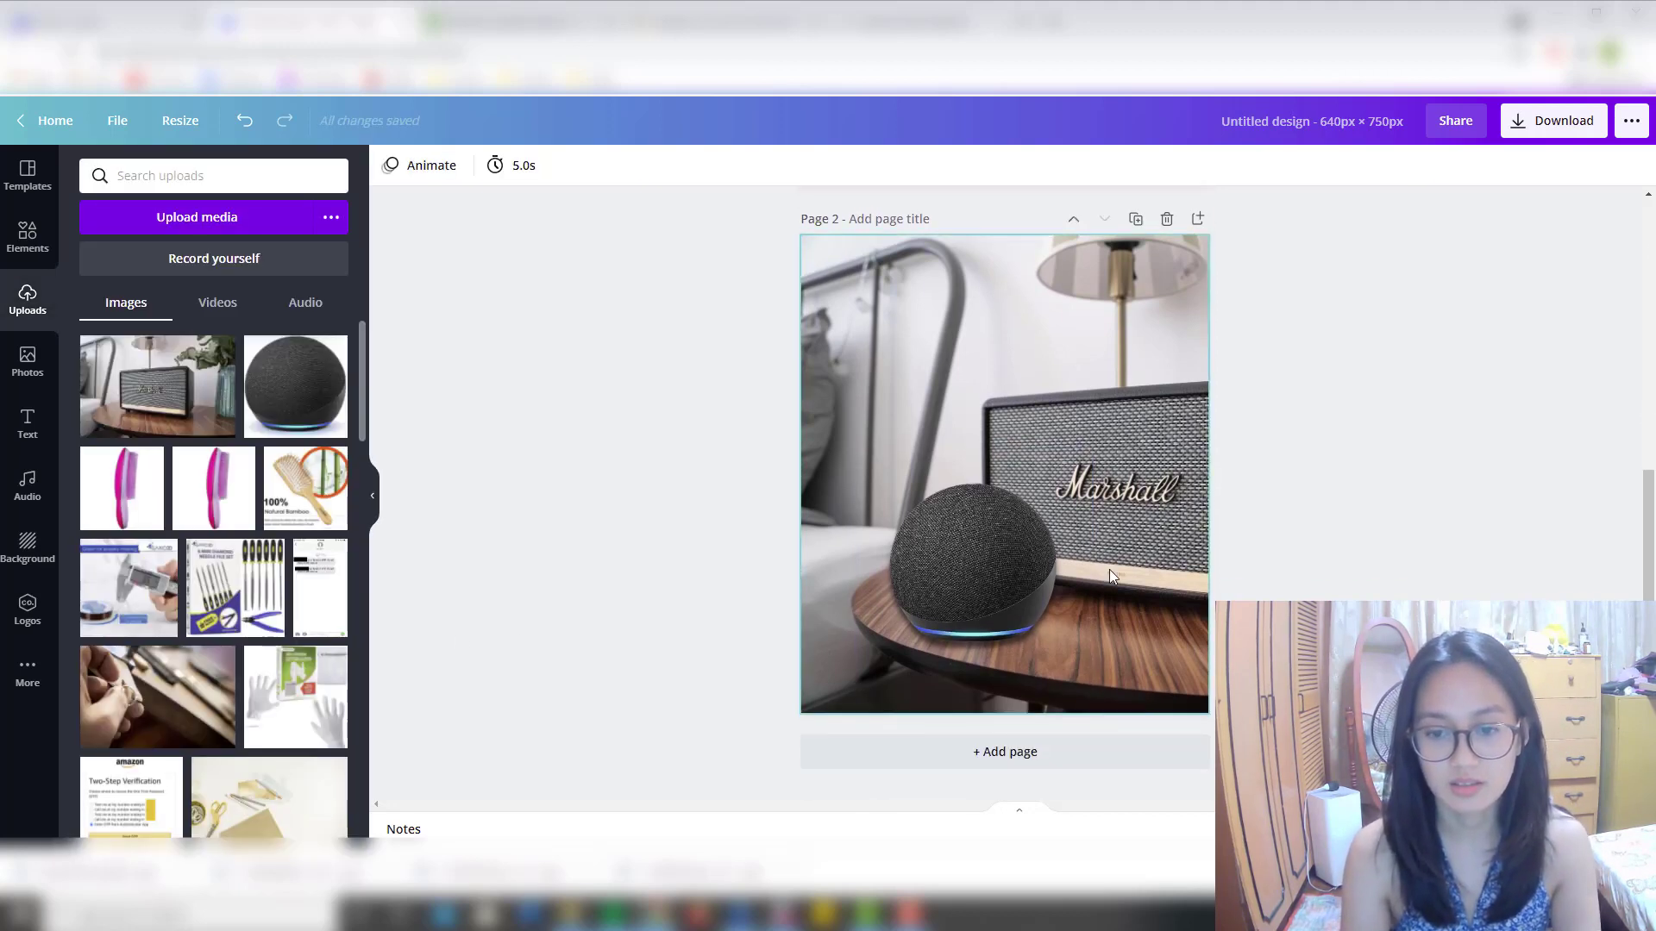
# Configure the download of all pages as JPG at size 1 with the quality set to 100.
pyautogui.scroll(6, 1380, 505)
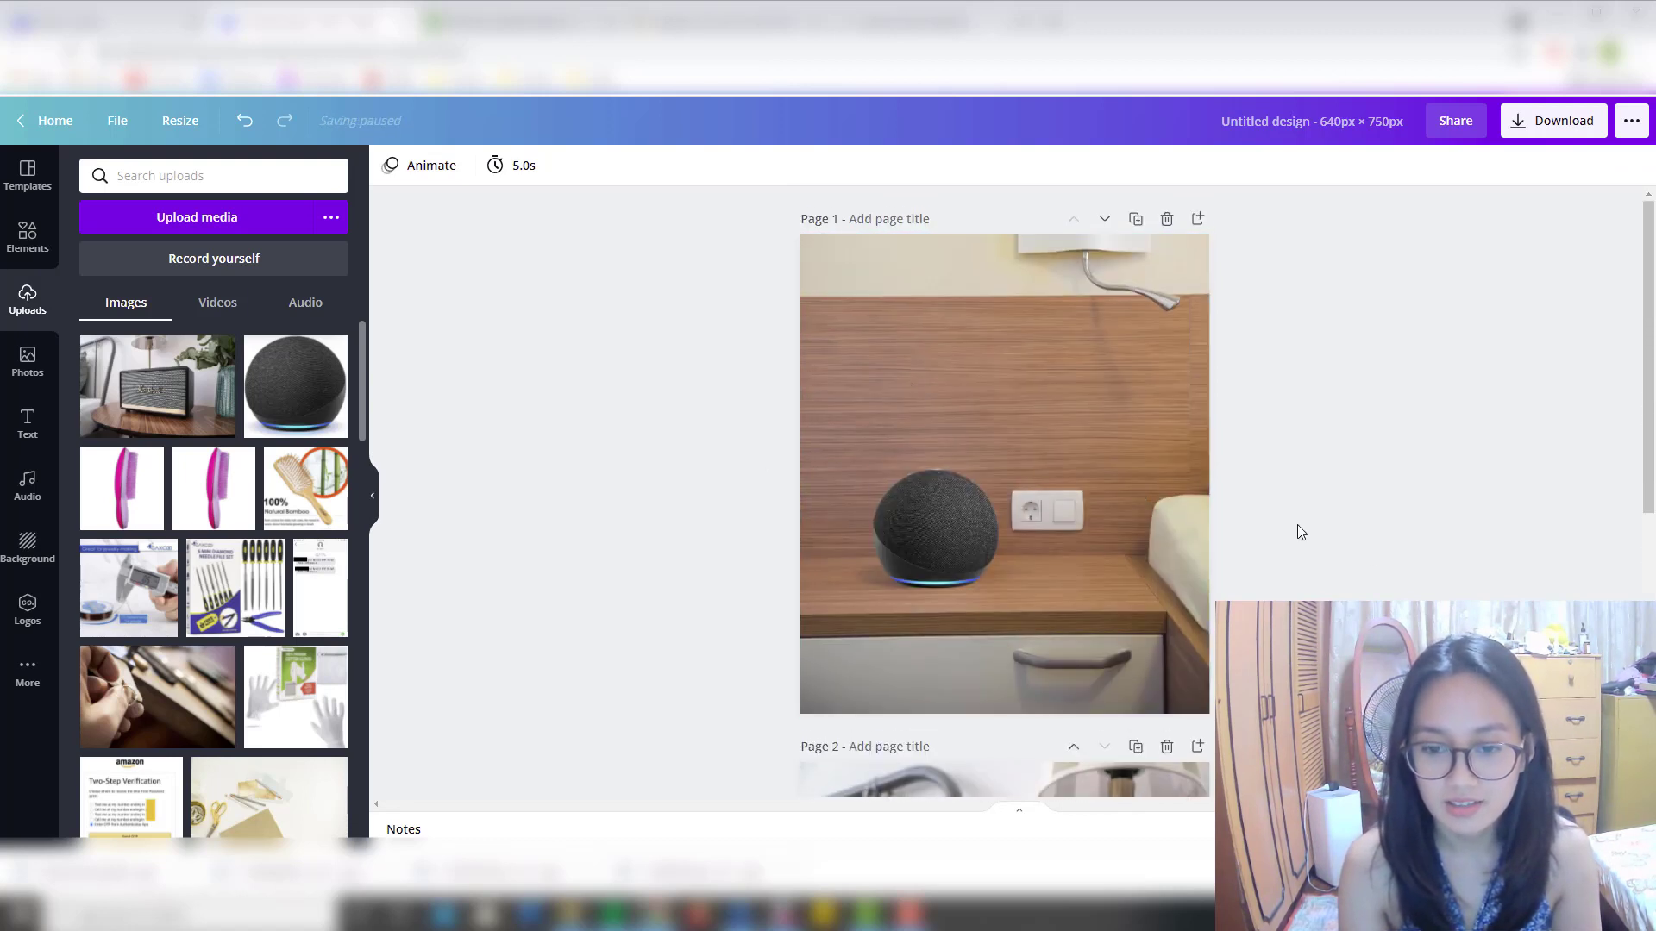
pyautogui.click(1538, 138)
pyautogui.click(1497, 240)
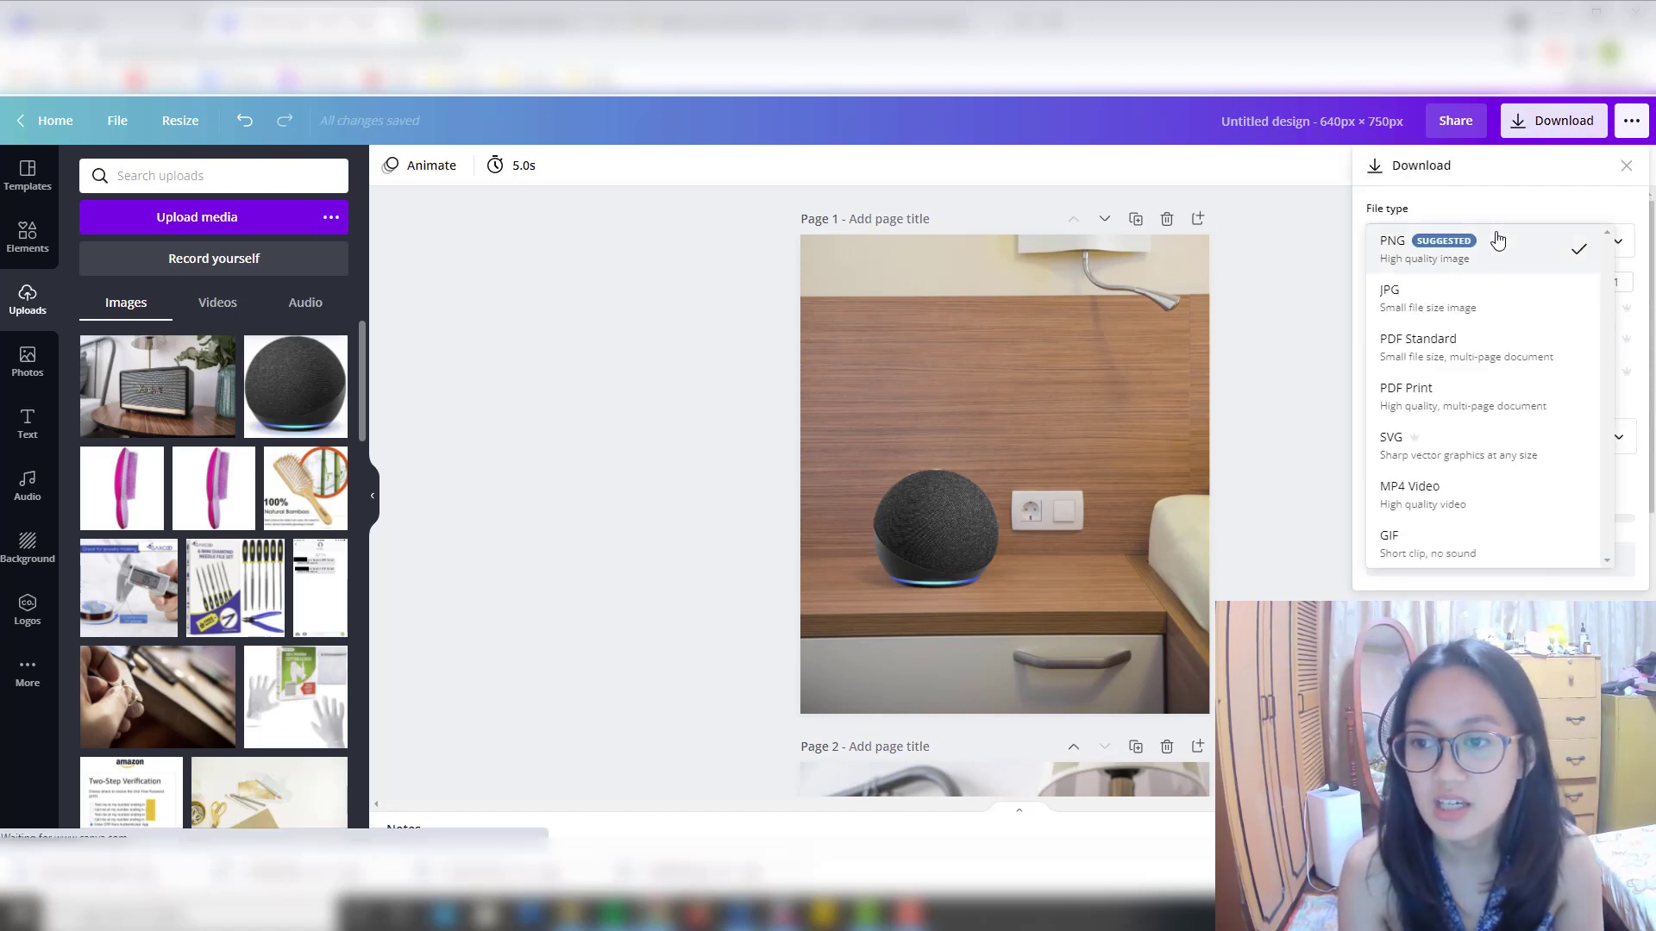
pyautogui.click(1495, 256)
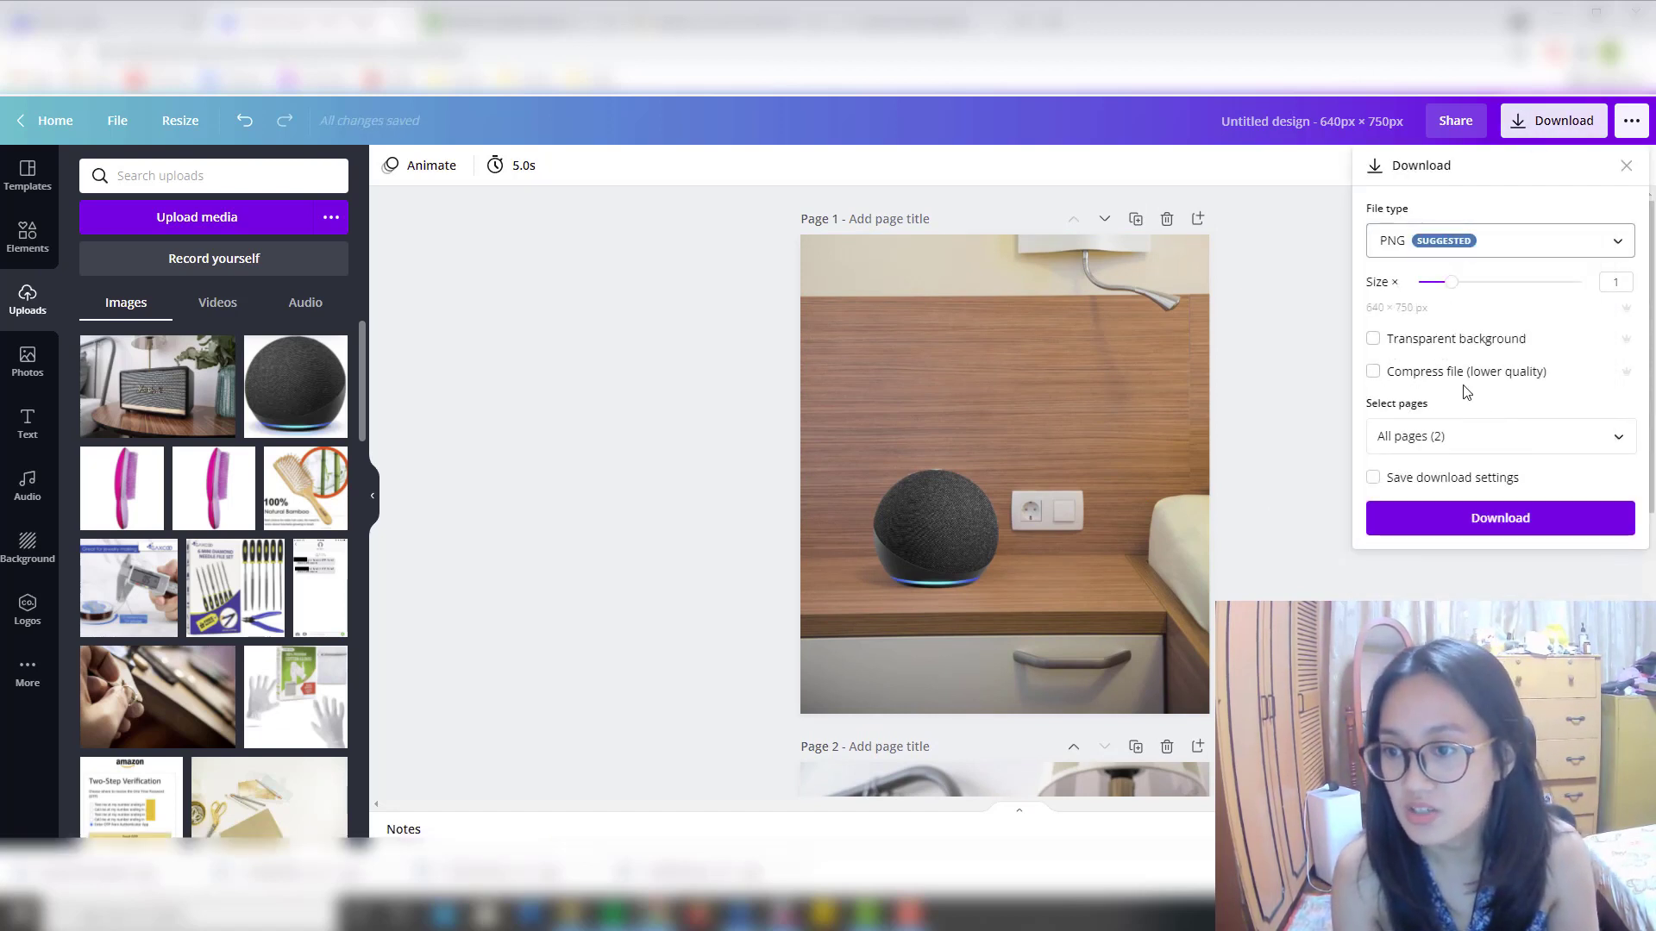
pyautogui.click(1471, 245)
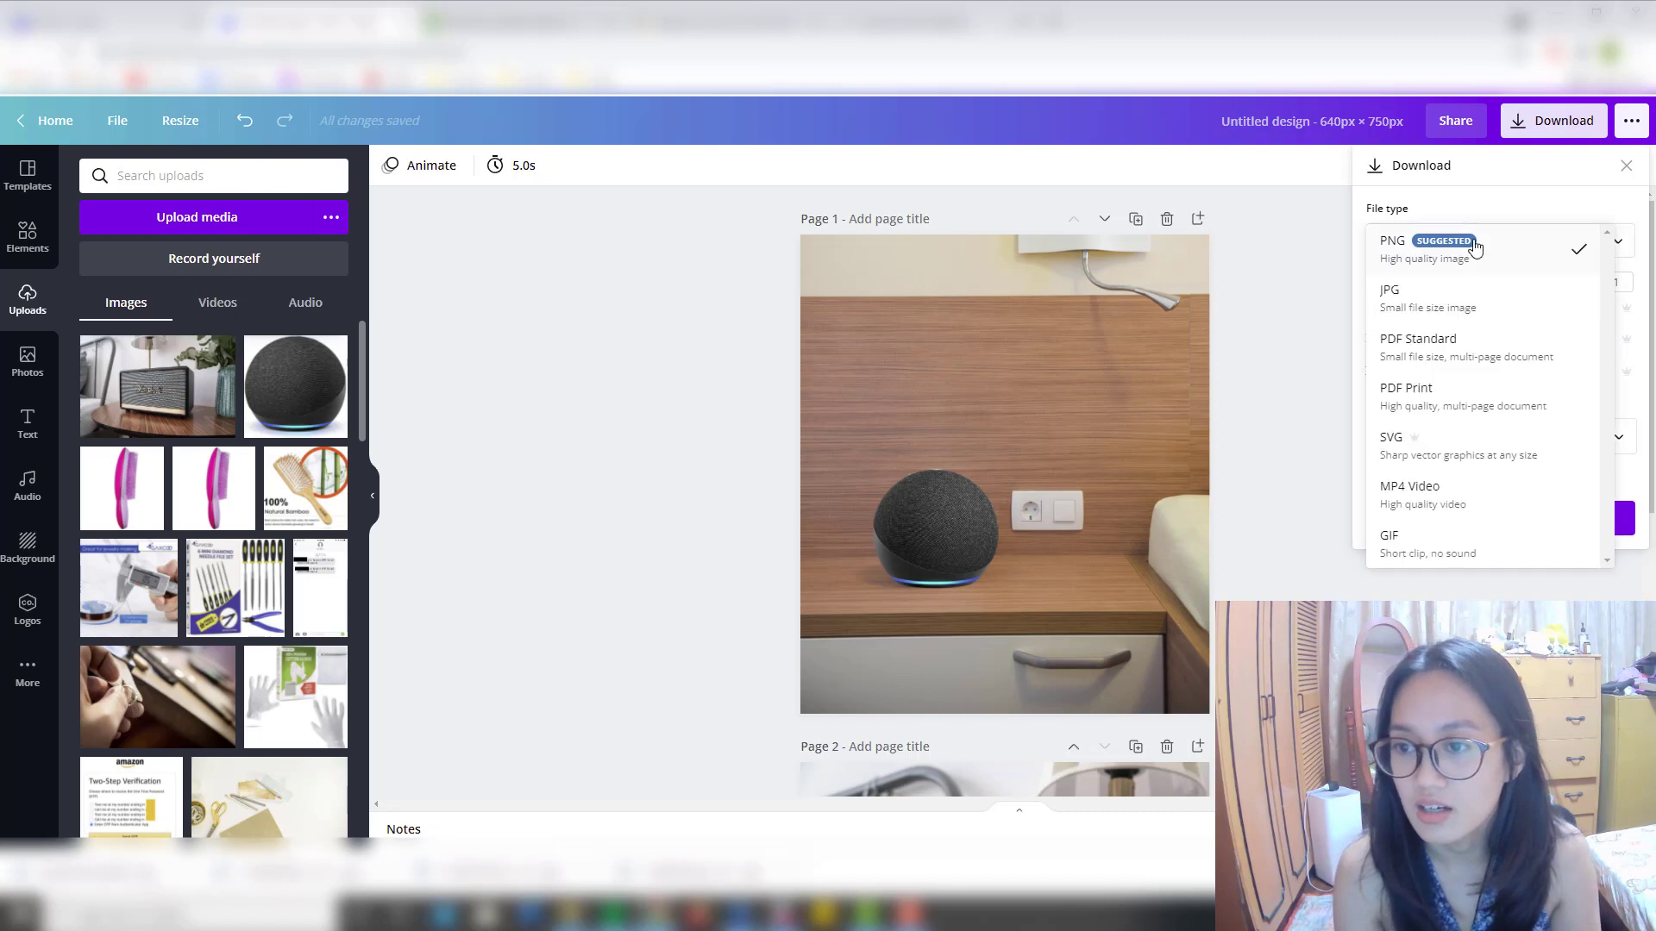
pyautogui.click(1466, 297)
pyautogui.moveTo(1552, 341); pyautogui.dragTo(1594, 346)
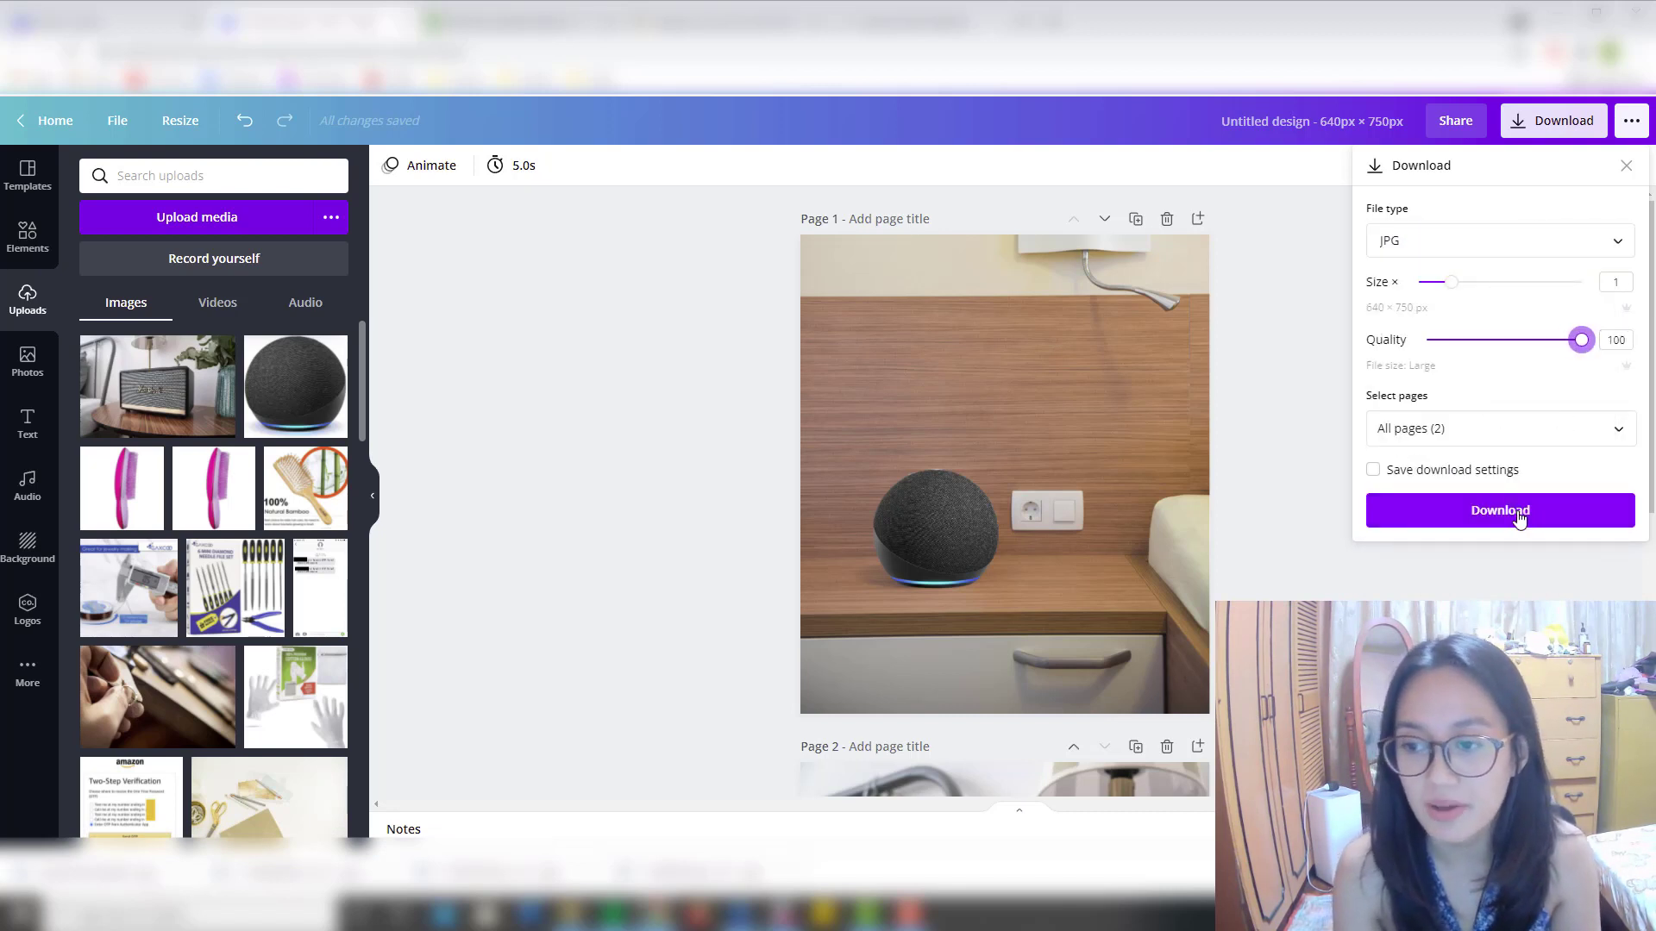
# Switch to Amazon Posts, open the brand's posts dashboard and start creating a new post.
pyautogui.click(846, 3)
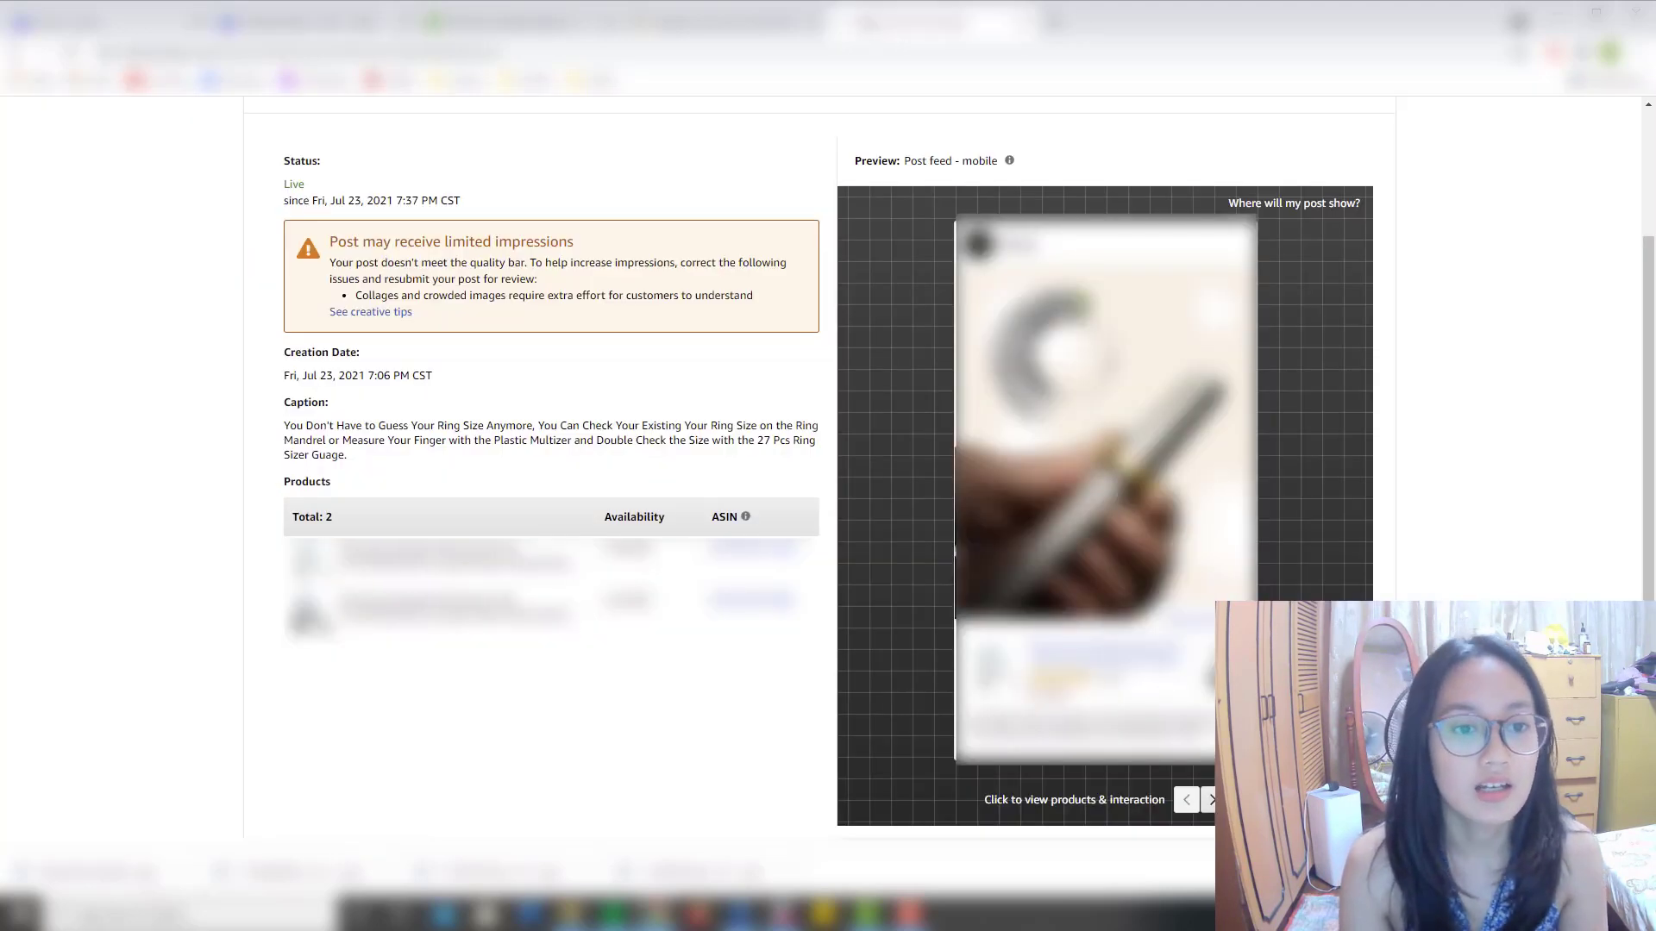
pyautogui.scroll(2, 163, 230)
pyautogui.click(92, 148)
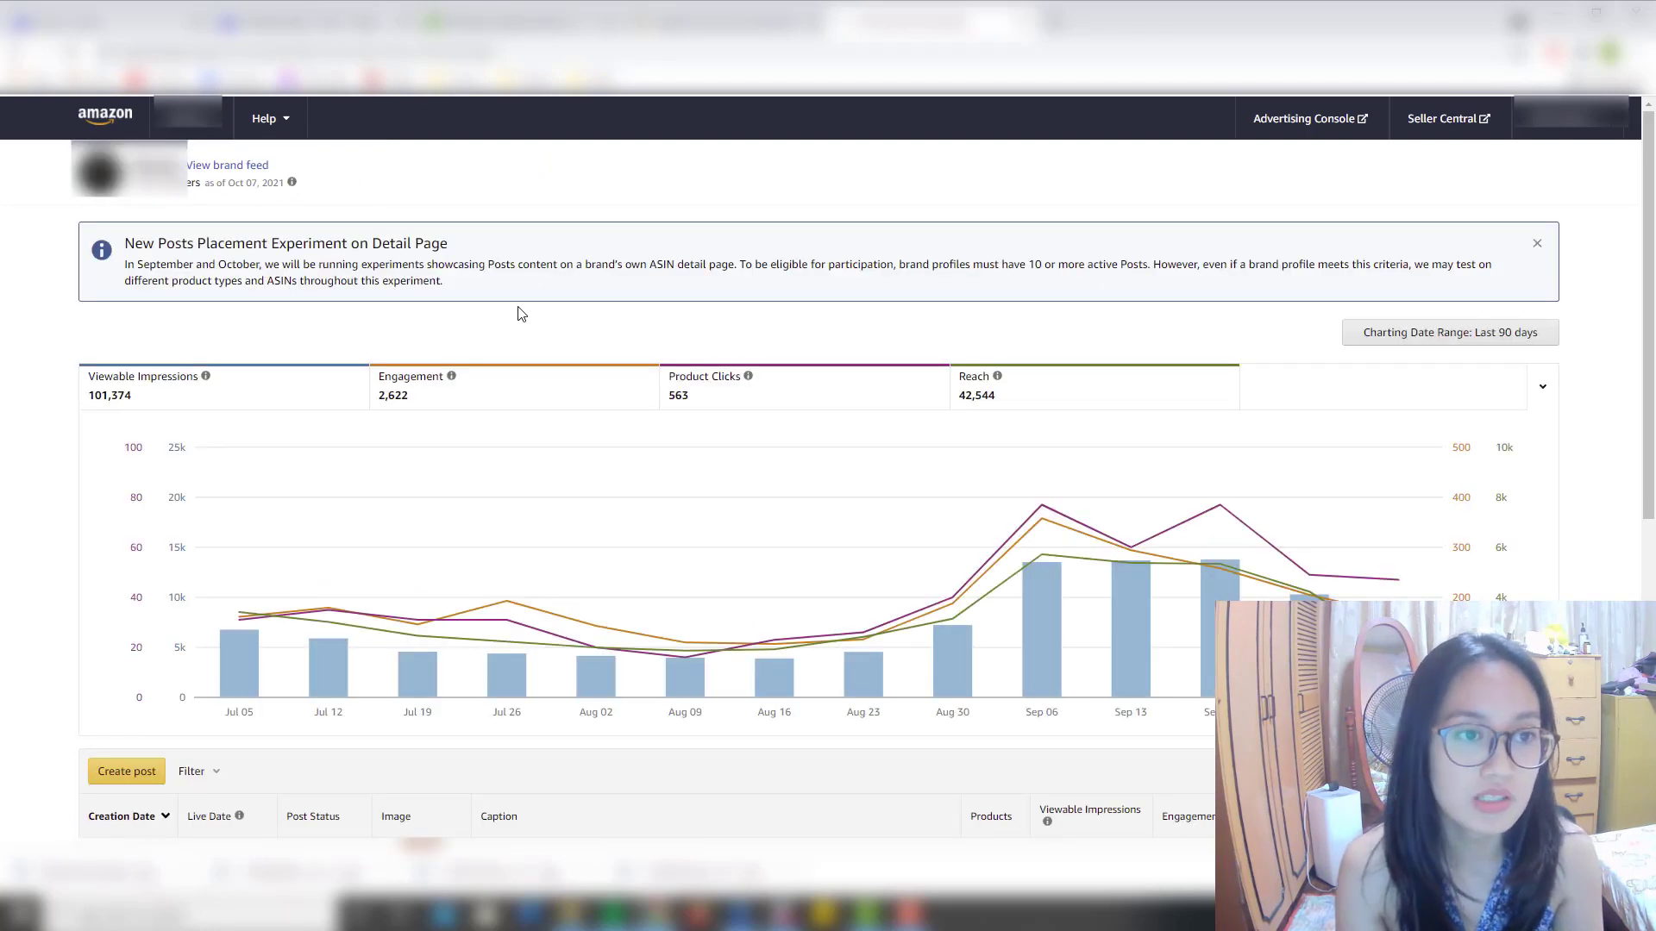
pyautogui.scroll(-5, 633, 440)
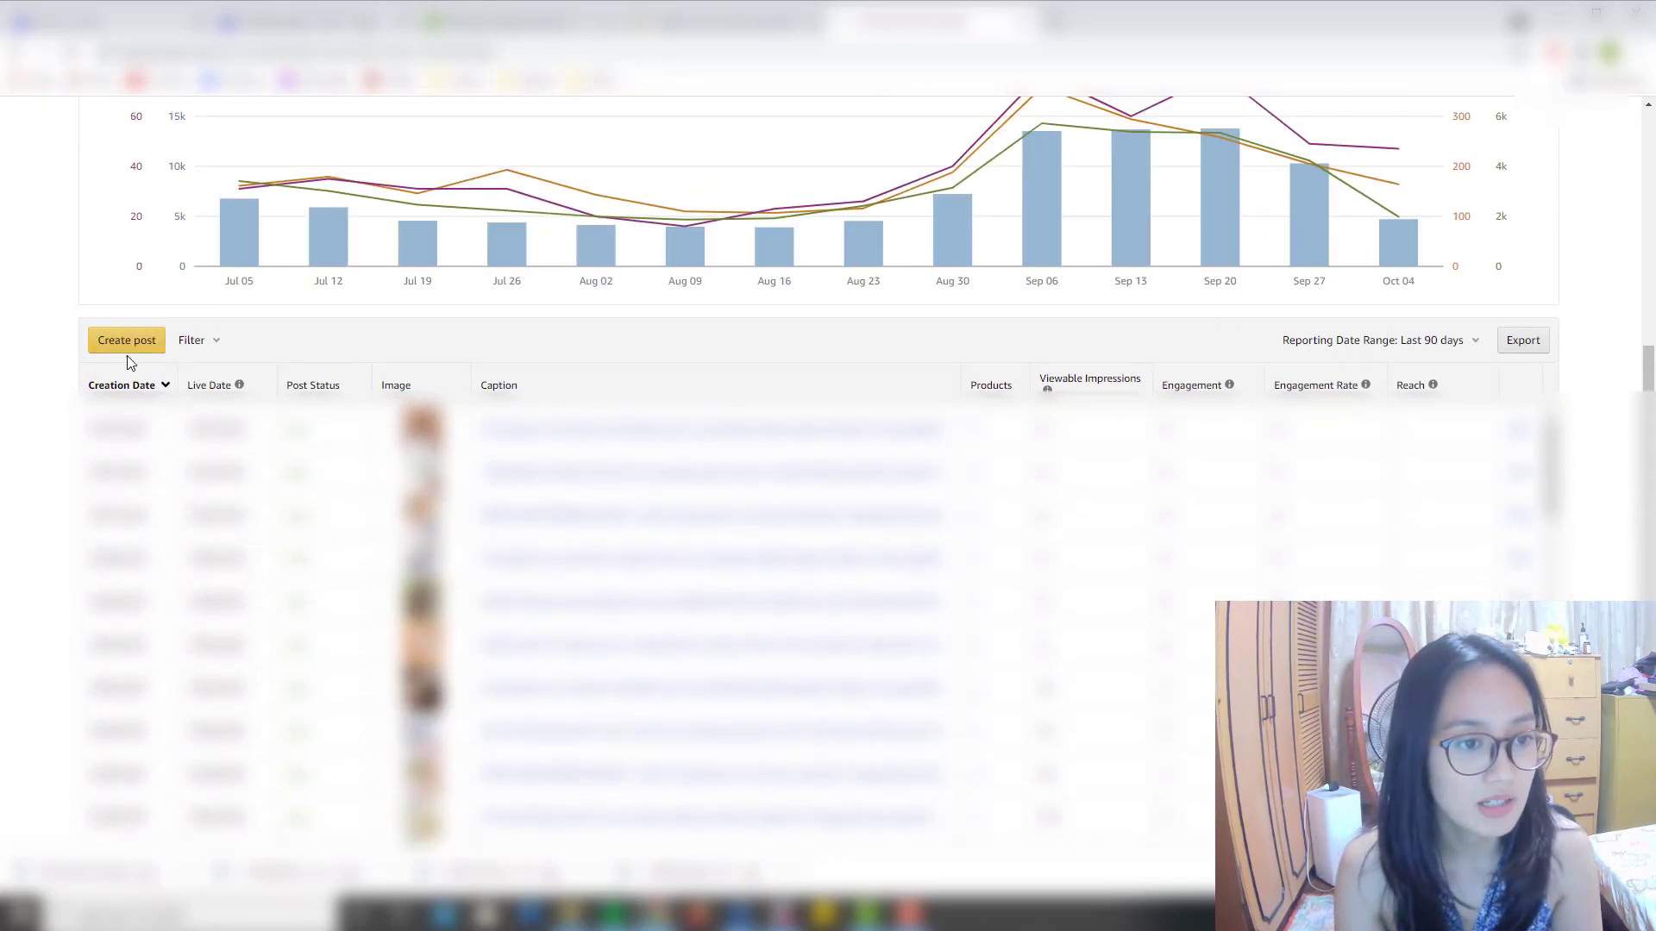
pyautogui.click(126, 343)
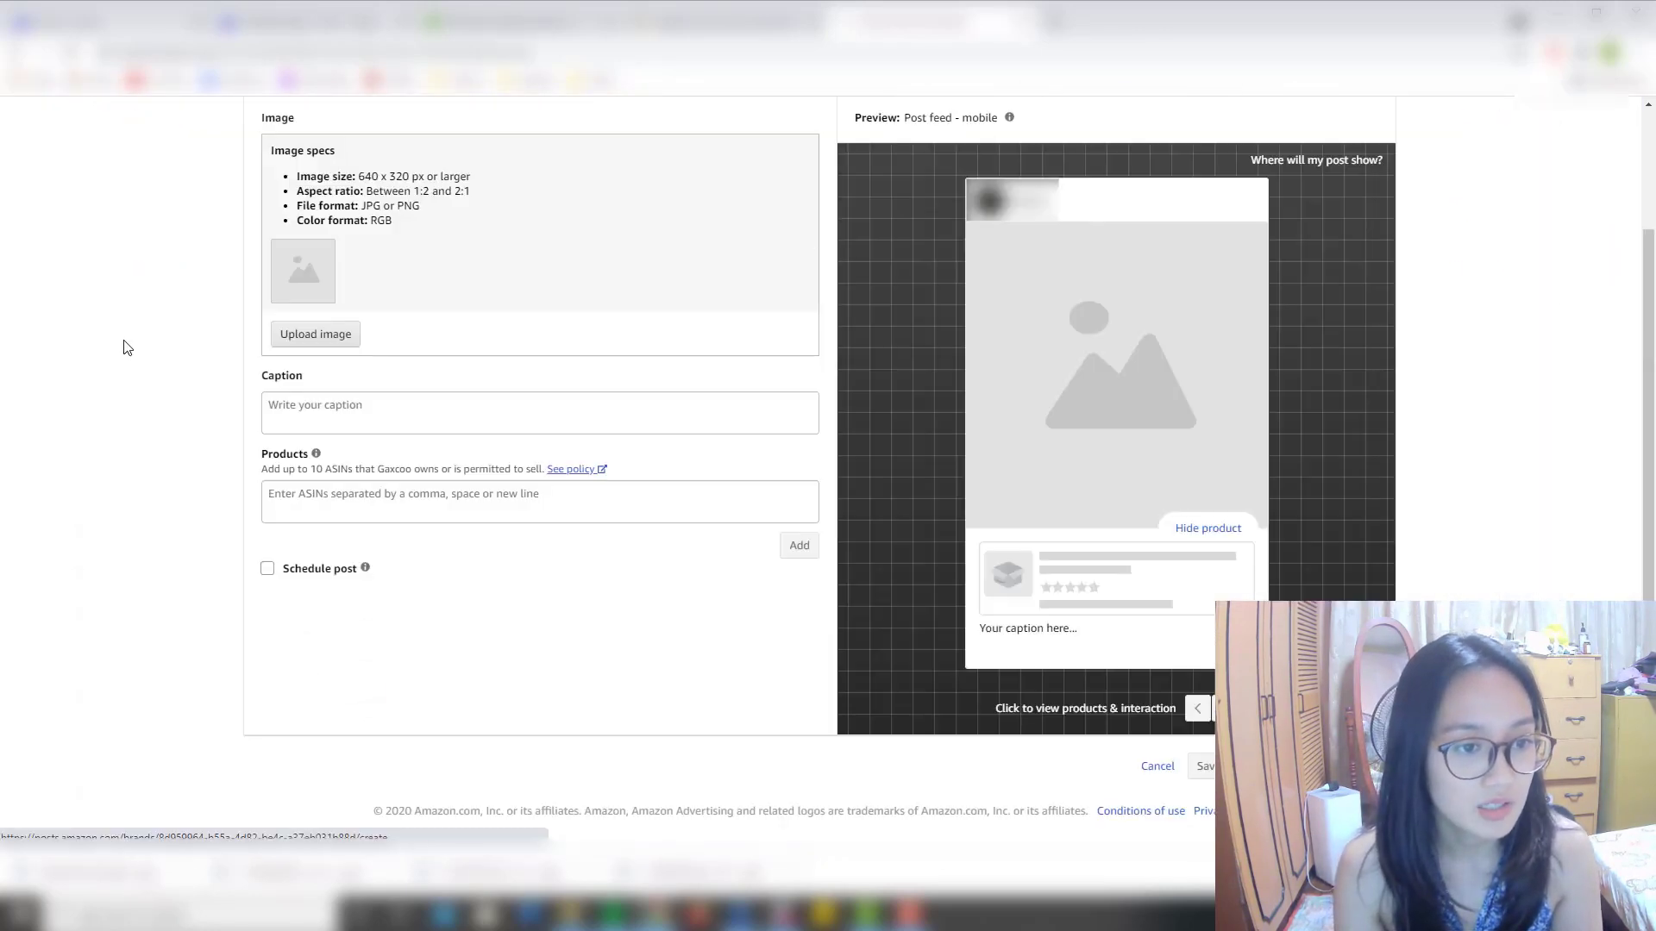
# Look through the new post's image upload, caption, product ASIN and scheduling options without filling anything in.
pyautogui.click(317, 344)
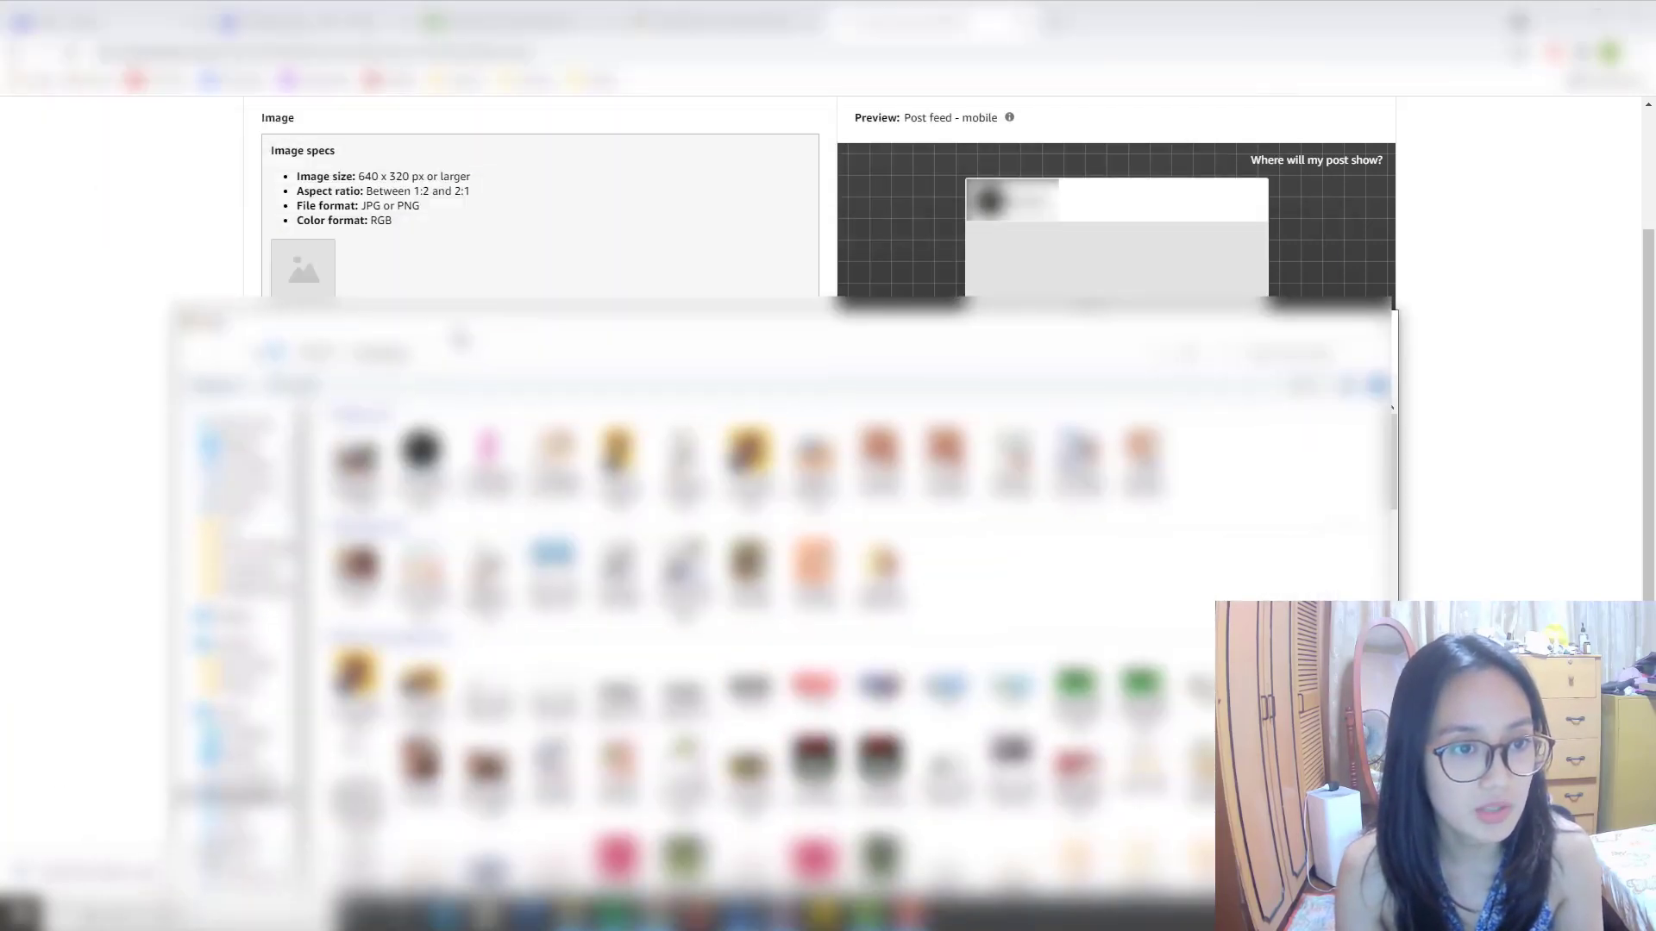
pyautogui.press('Escape')
pyautogui.click(321, 405)
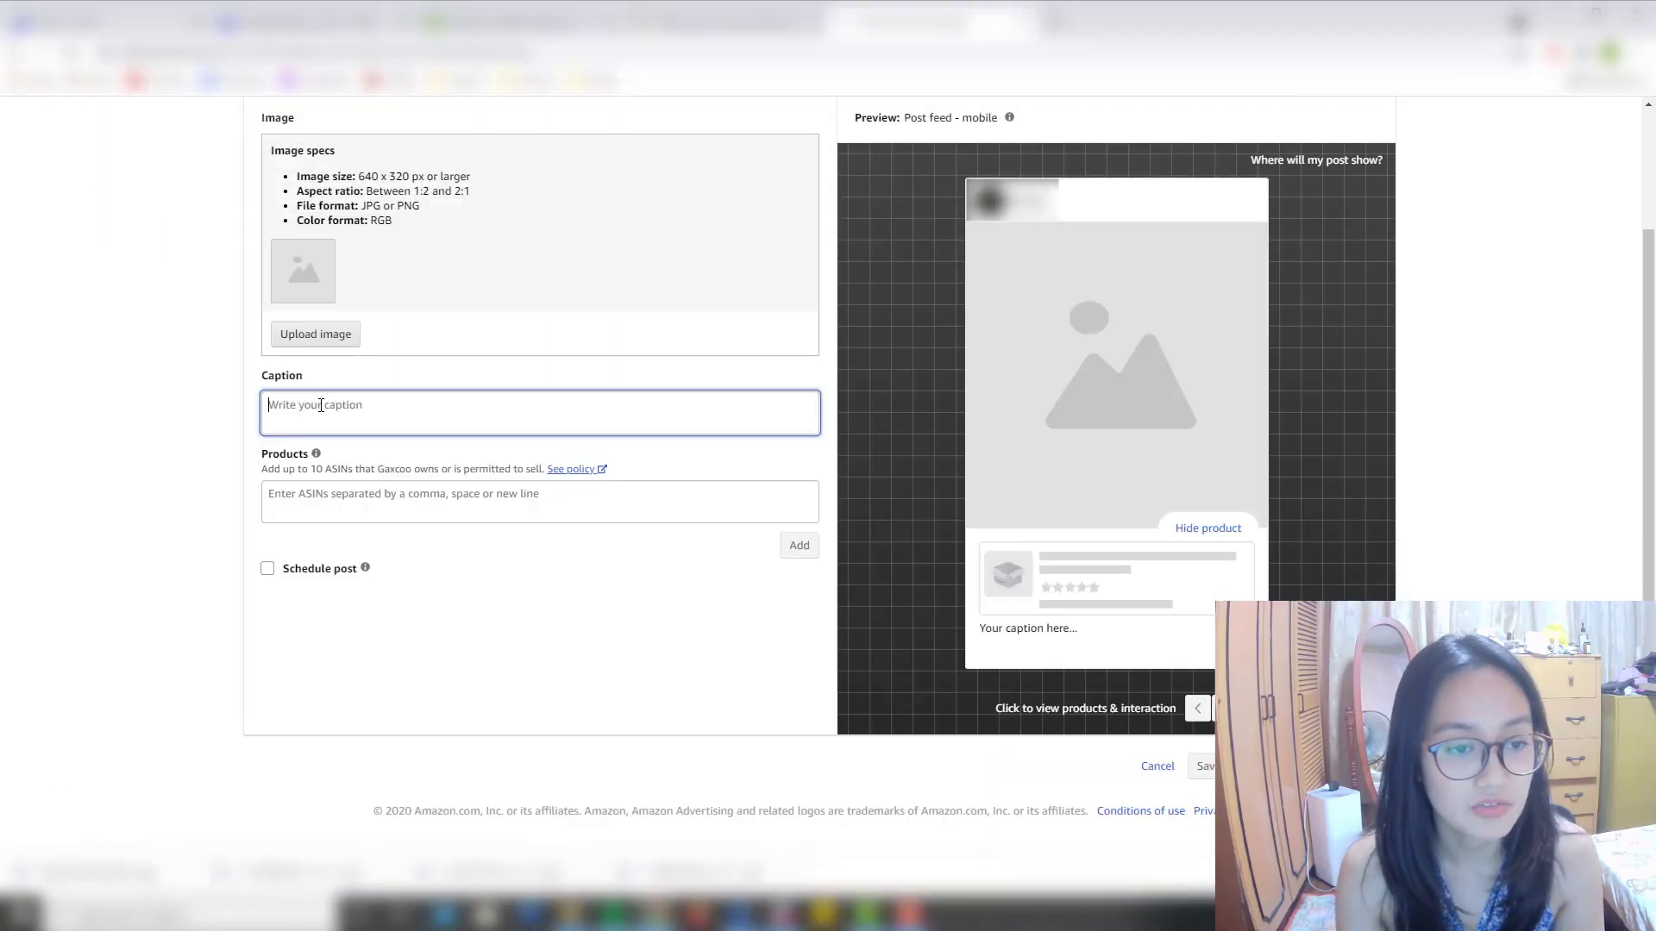
pyautogui.click(400, 496)
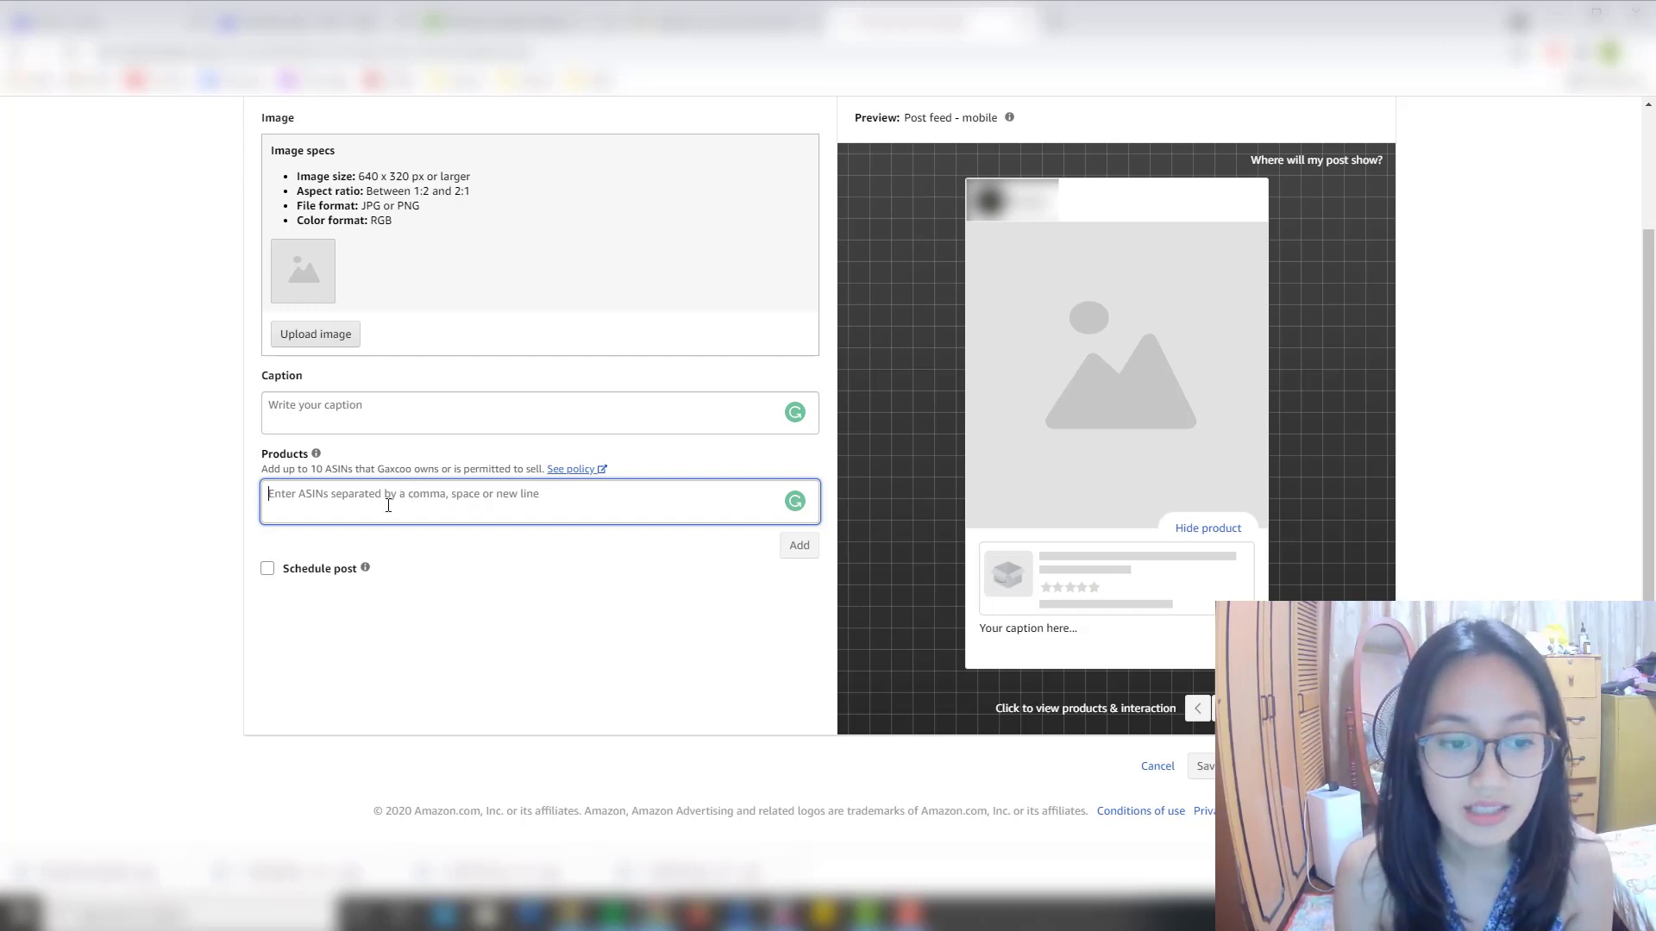
pyautogui.click(269, 569)
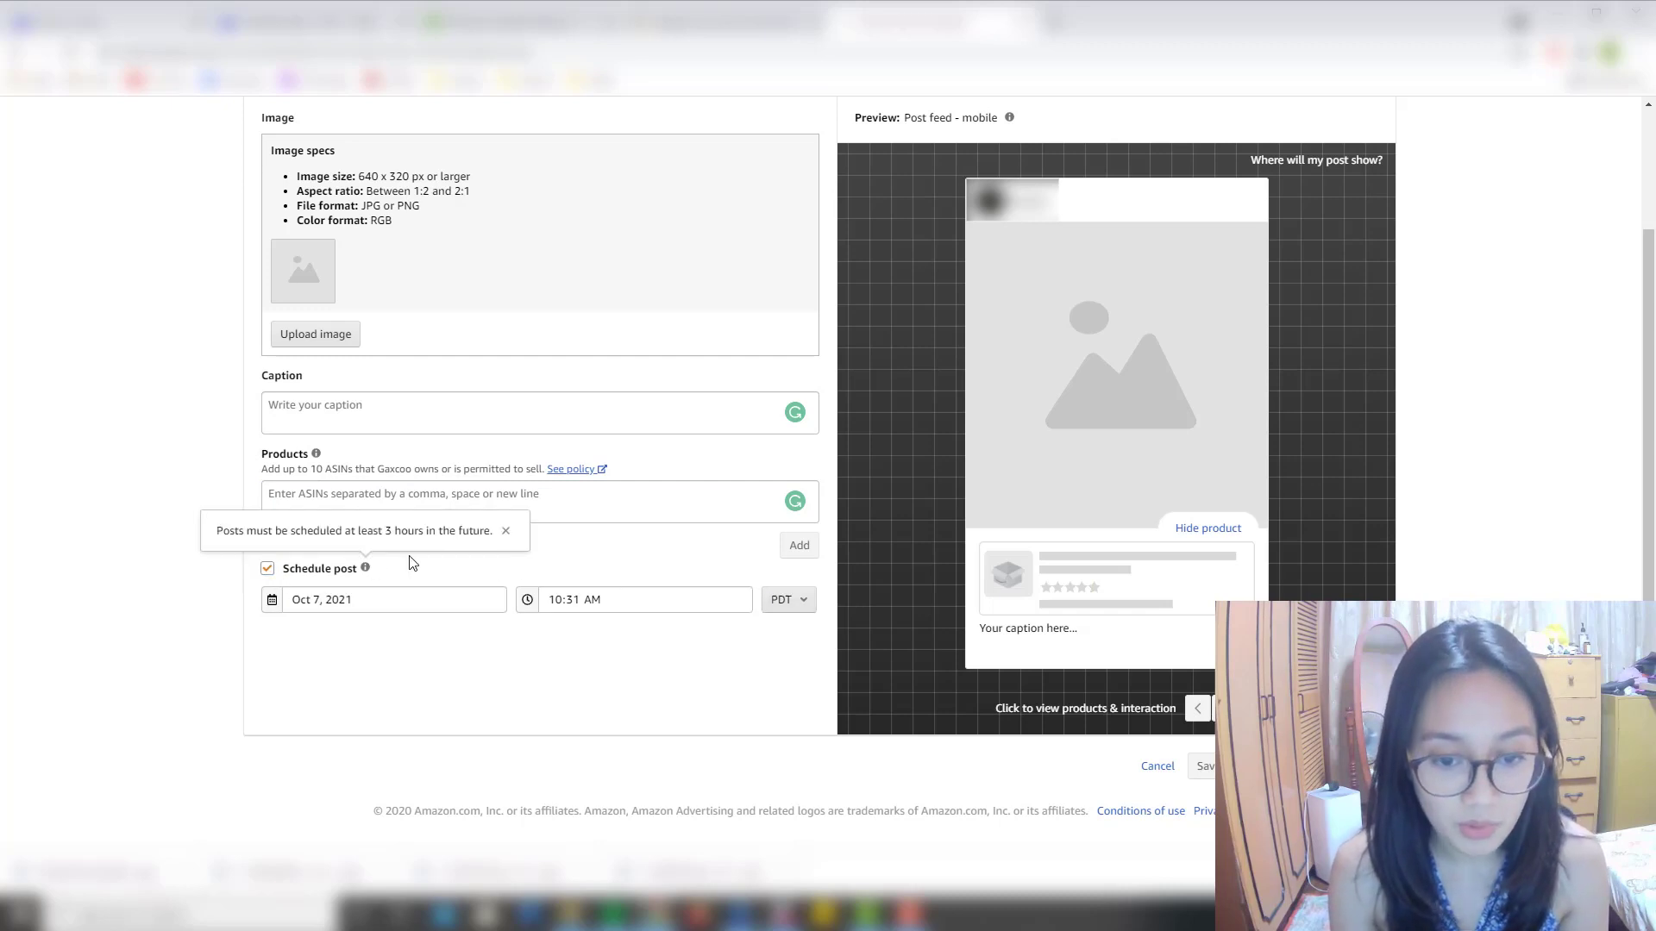
pyautogui.click(267, 568)
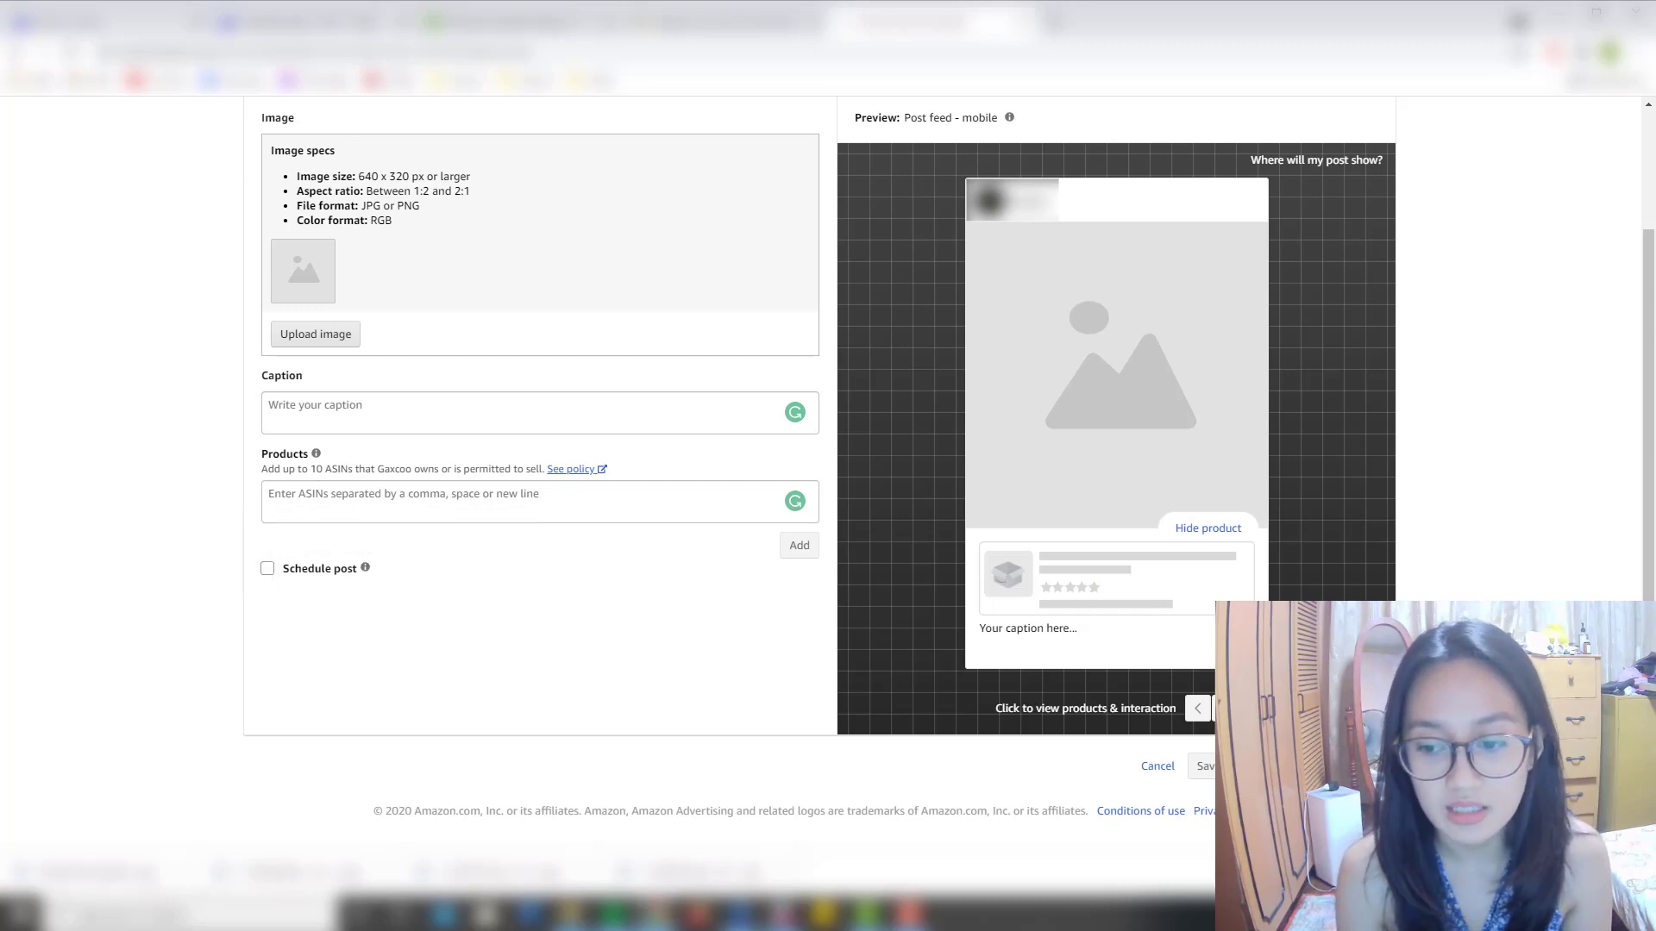
# Leave the empty post form and return to the brand's dashboard, at its list of existing posts.
pyautogui.scroll(2, 1161, 635)
pyautogui.click(192, 118)
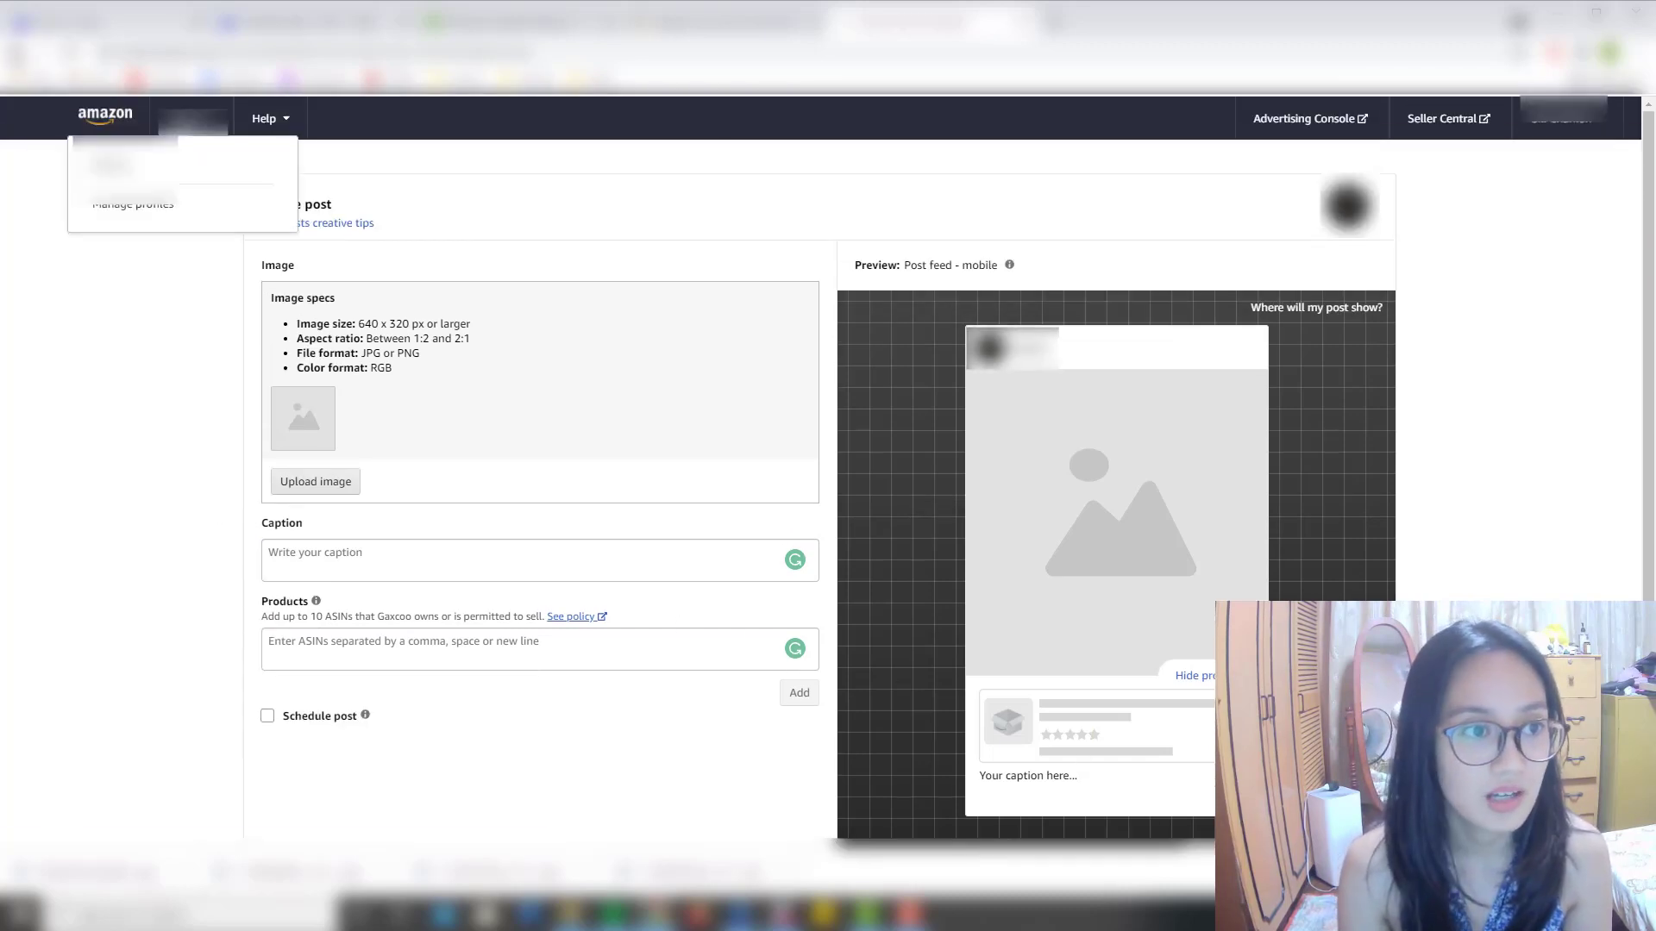
pyautogui.click(129, 160)
pyautogui.scroll(-6, 735, 374)
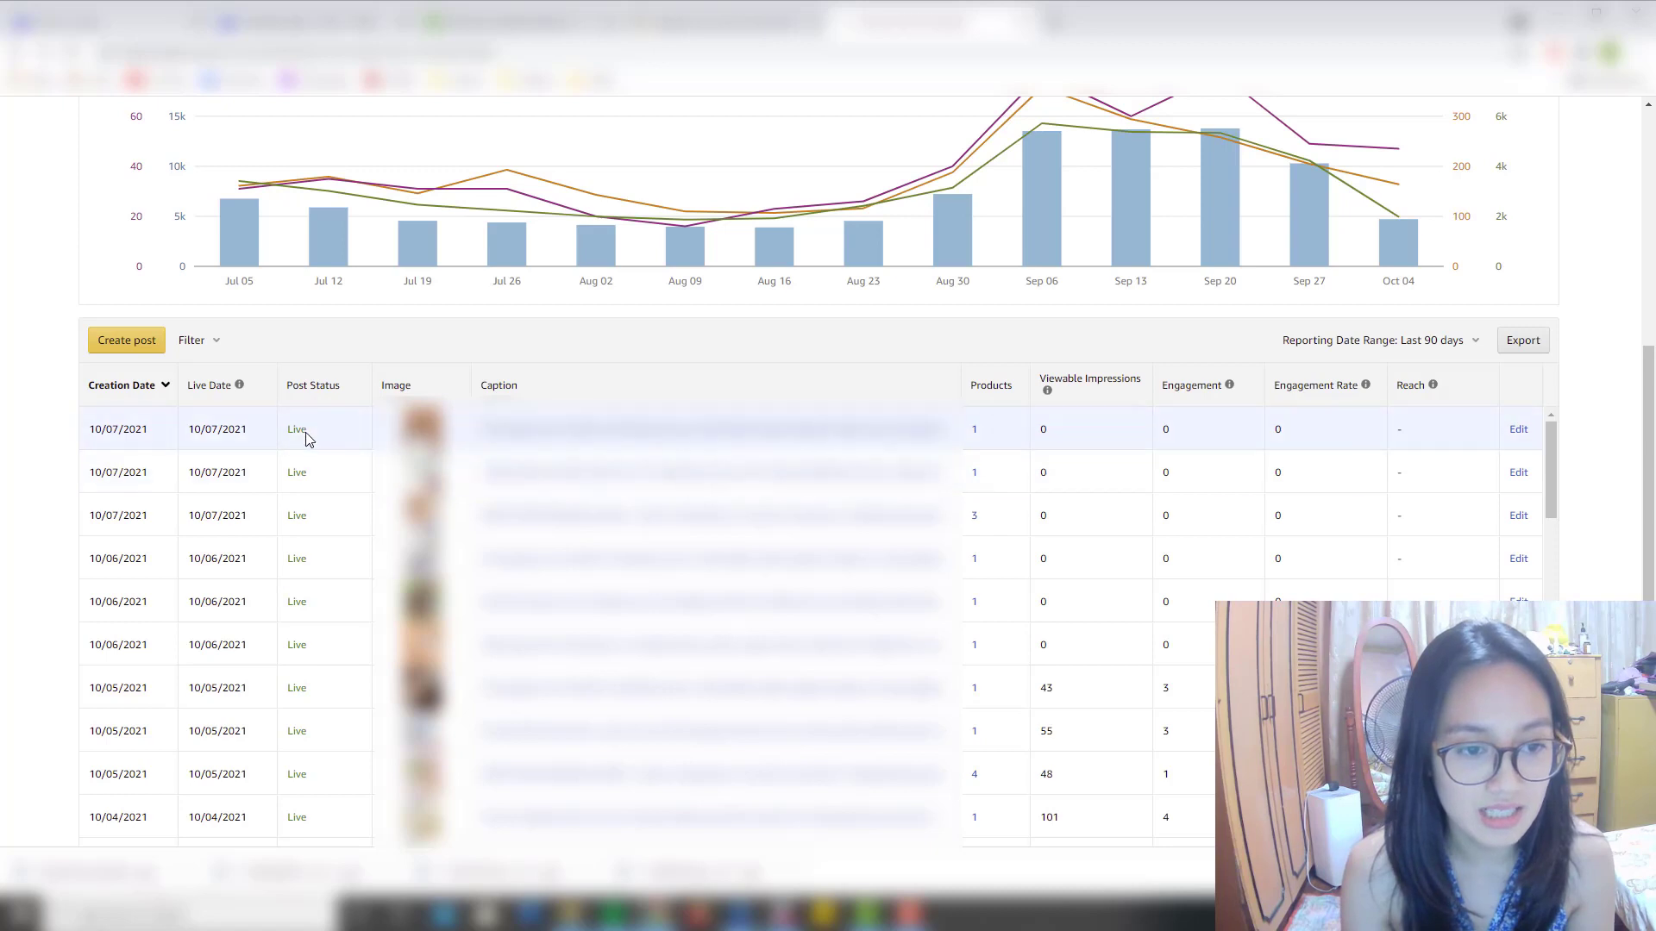
# Examine the status, viewable impressions, engagement and reach of recent and older posts, plus the performance chart above them.
pyautogui.scroll(-2, 306, 440)
pyautogui.scroll(-8, 312, 474)
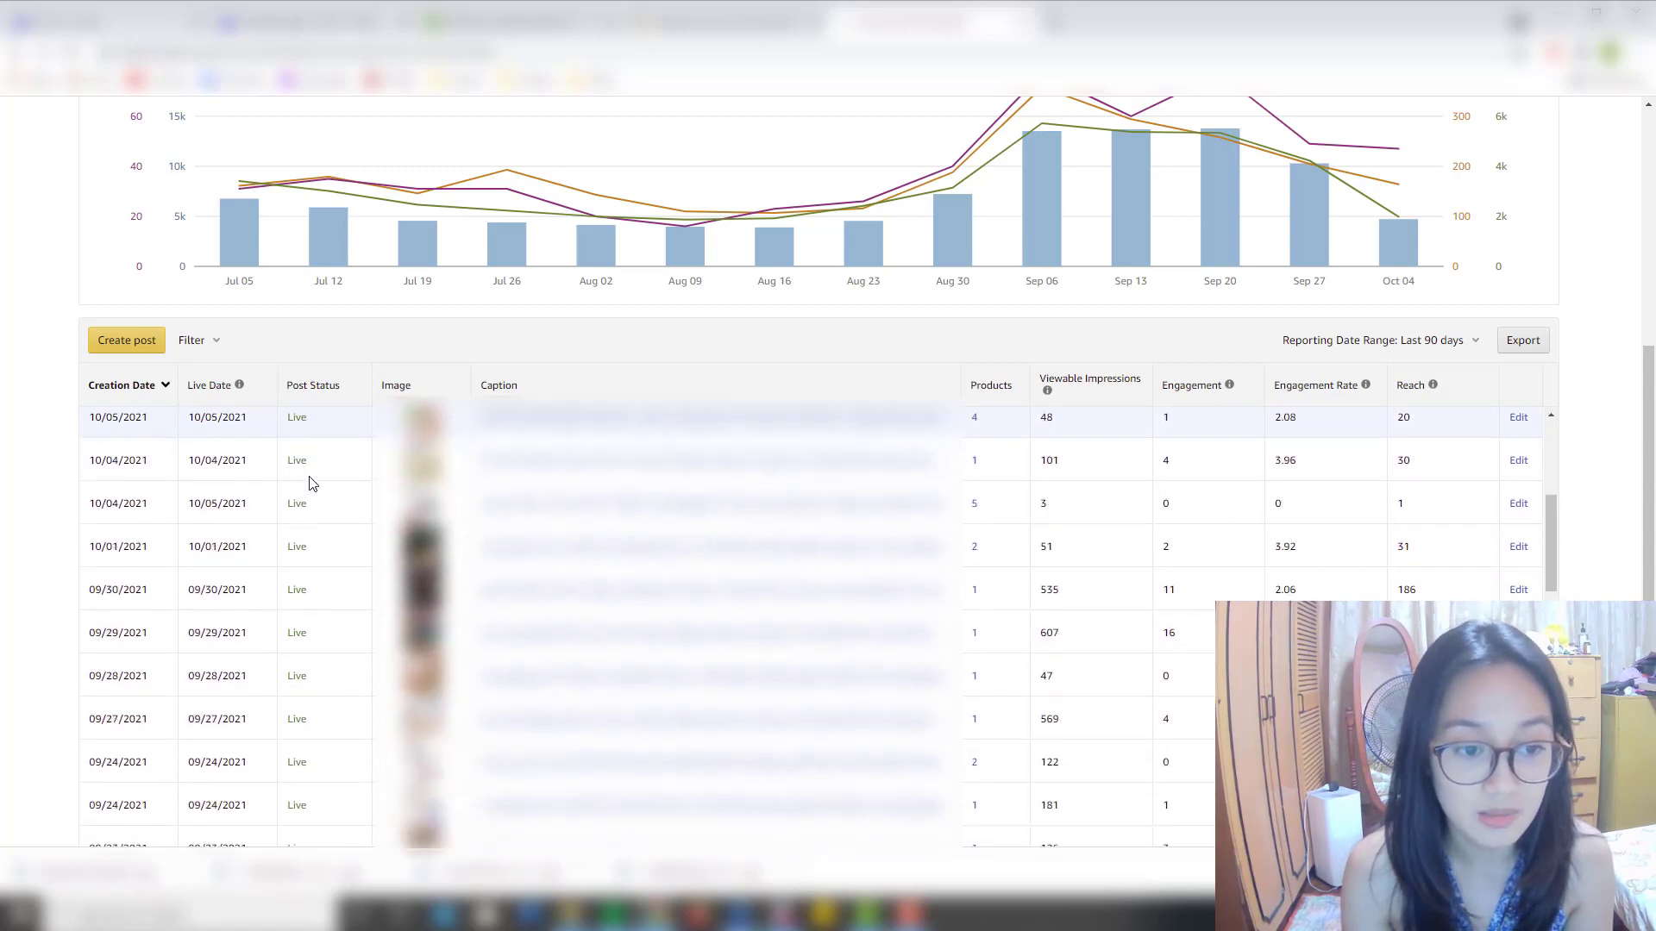
pyautogui.scroll(-15, 312, 492)
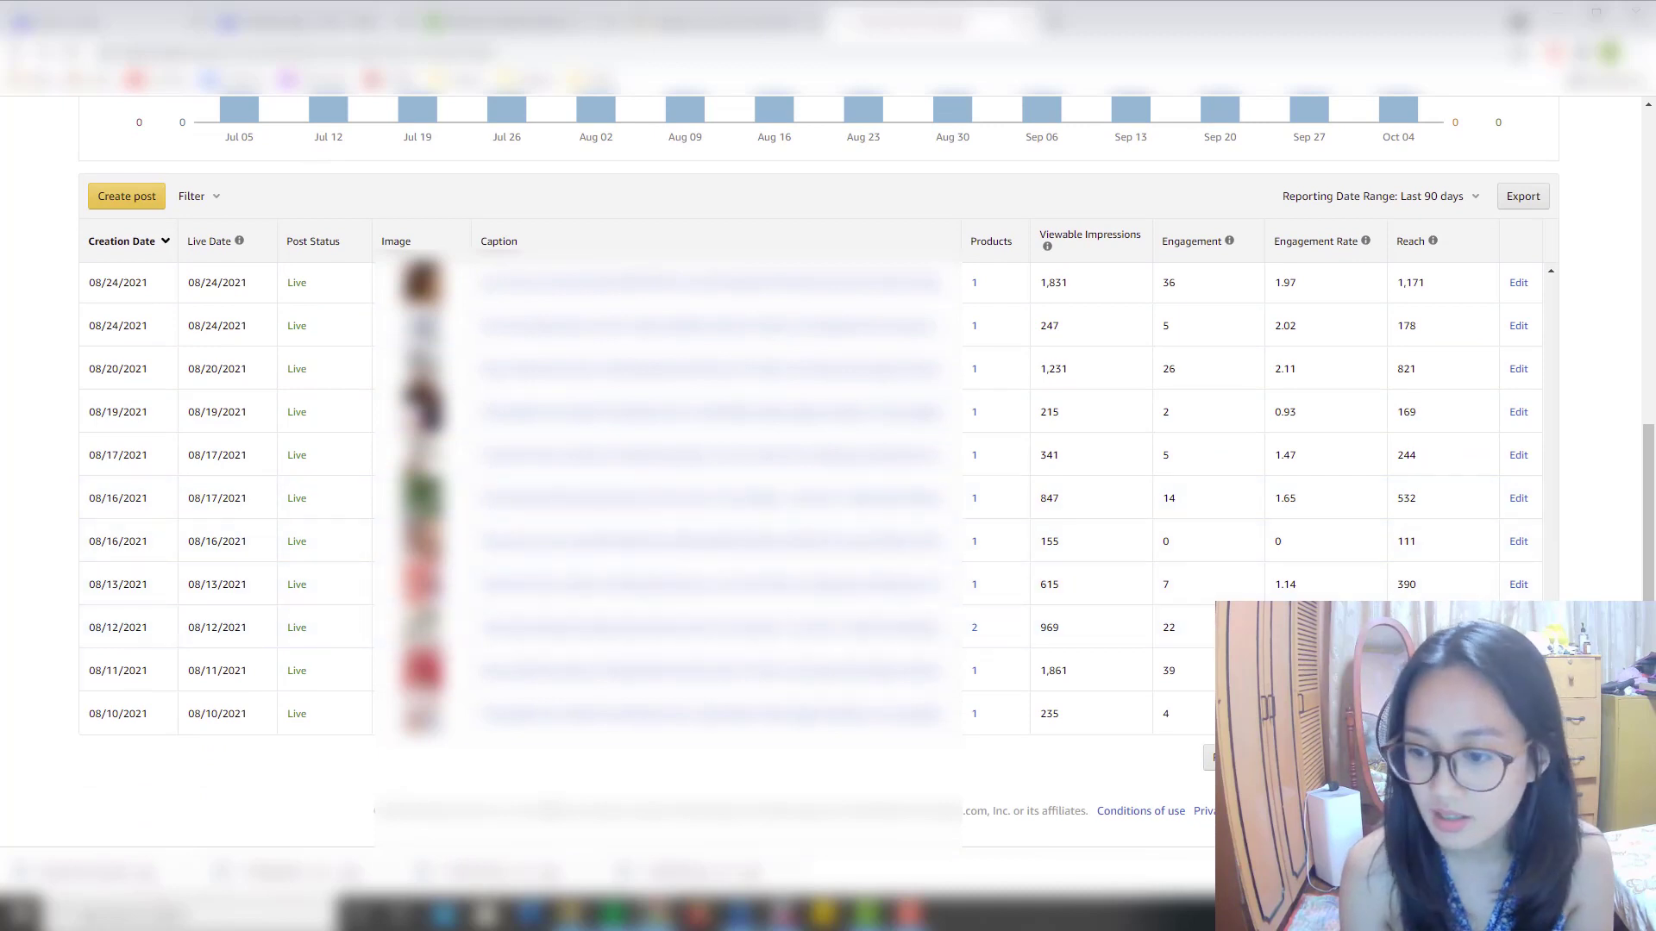
pyautogui.scroll(-6, 314, 286)
pyautogui.scroll(2, 314, 459)
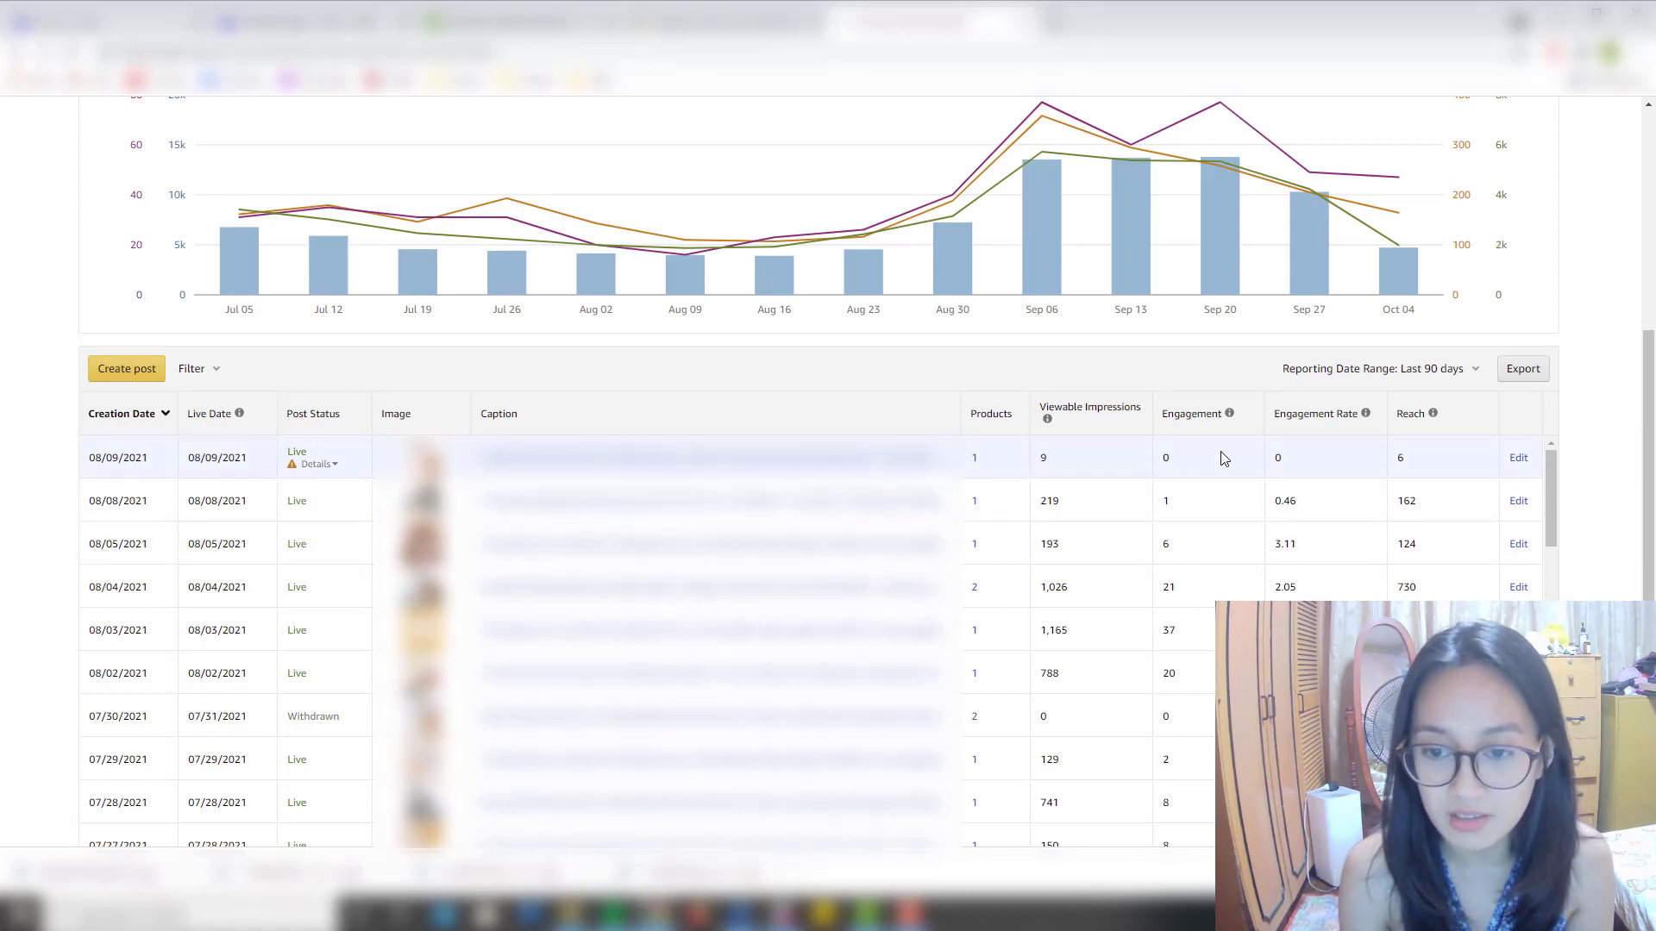
pyautogui.moveTo(322, 466)
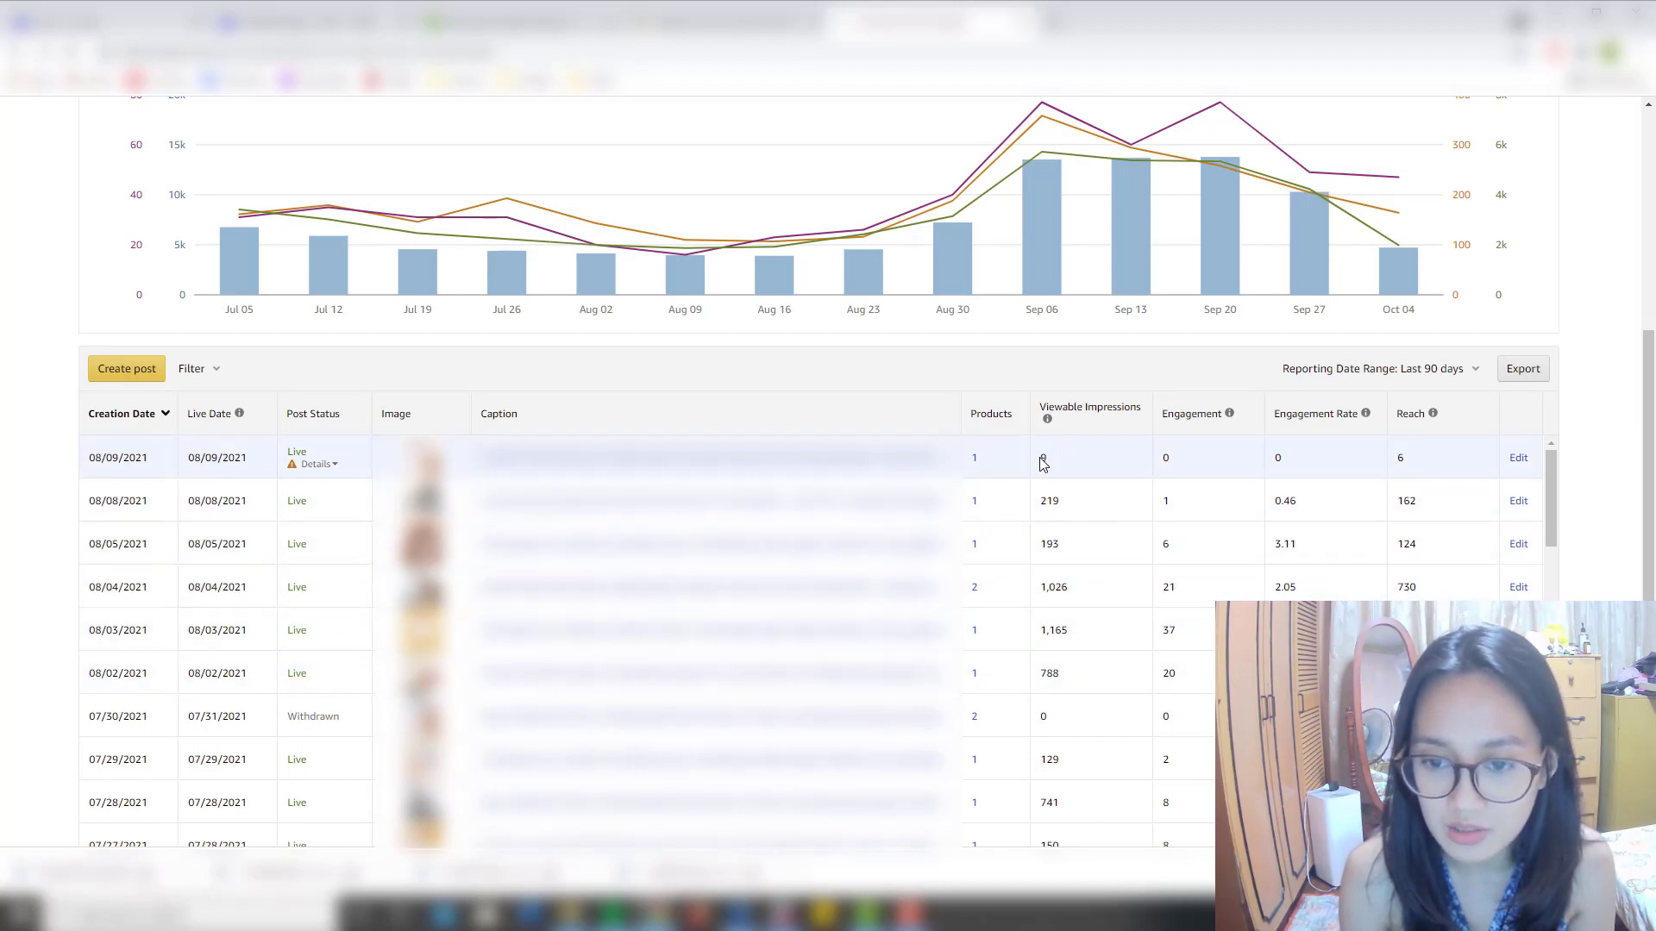
pyautogui.scroll(-3, 1031, 543)
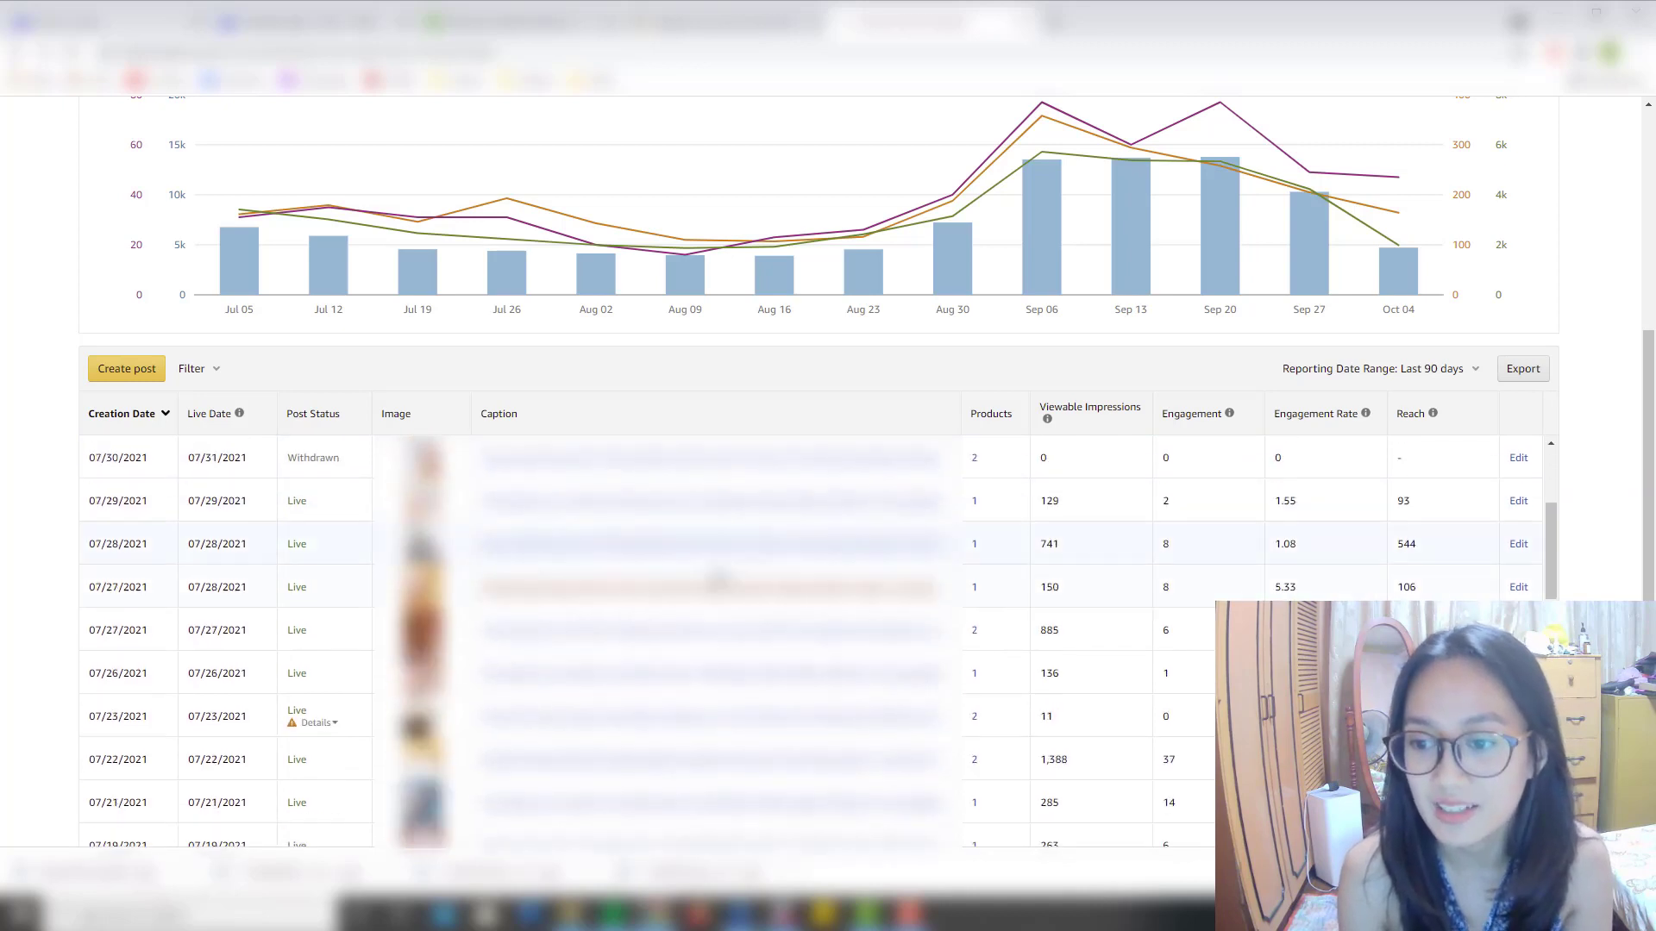
pyautogui.scroll(6, 1031, 543)
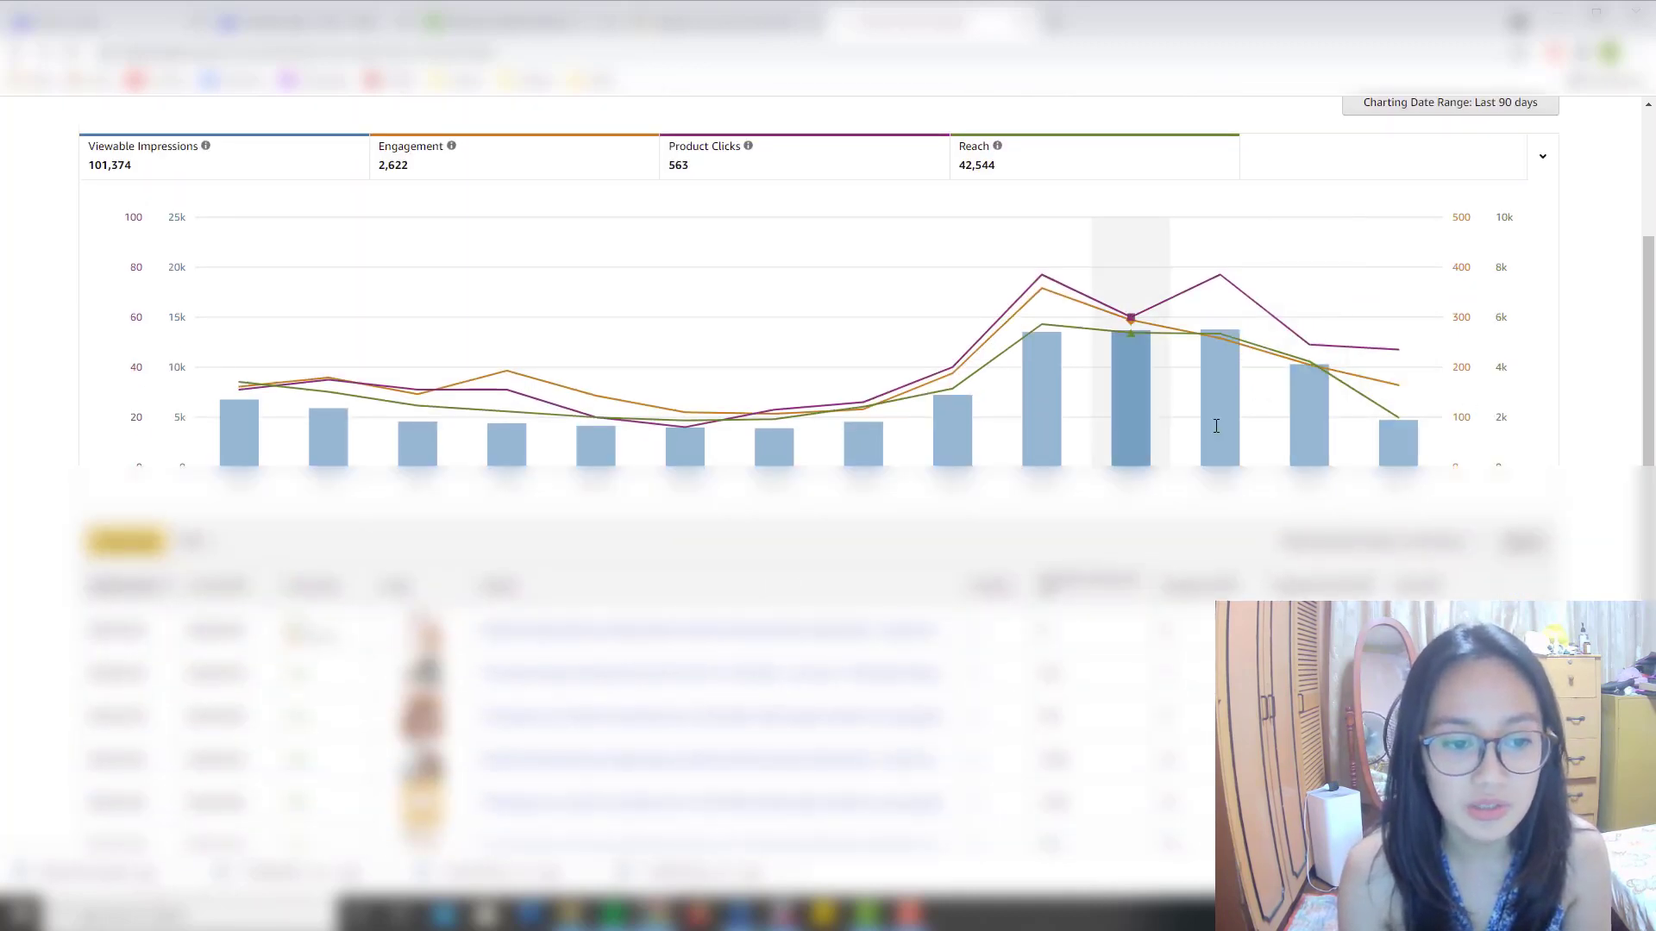